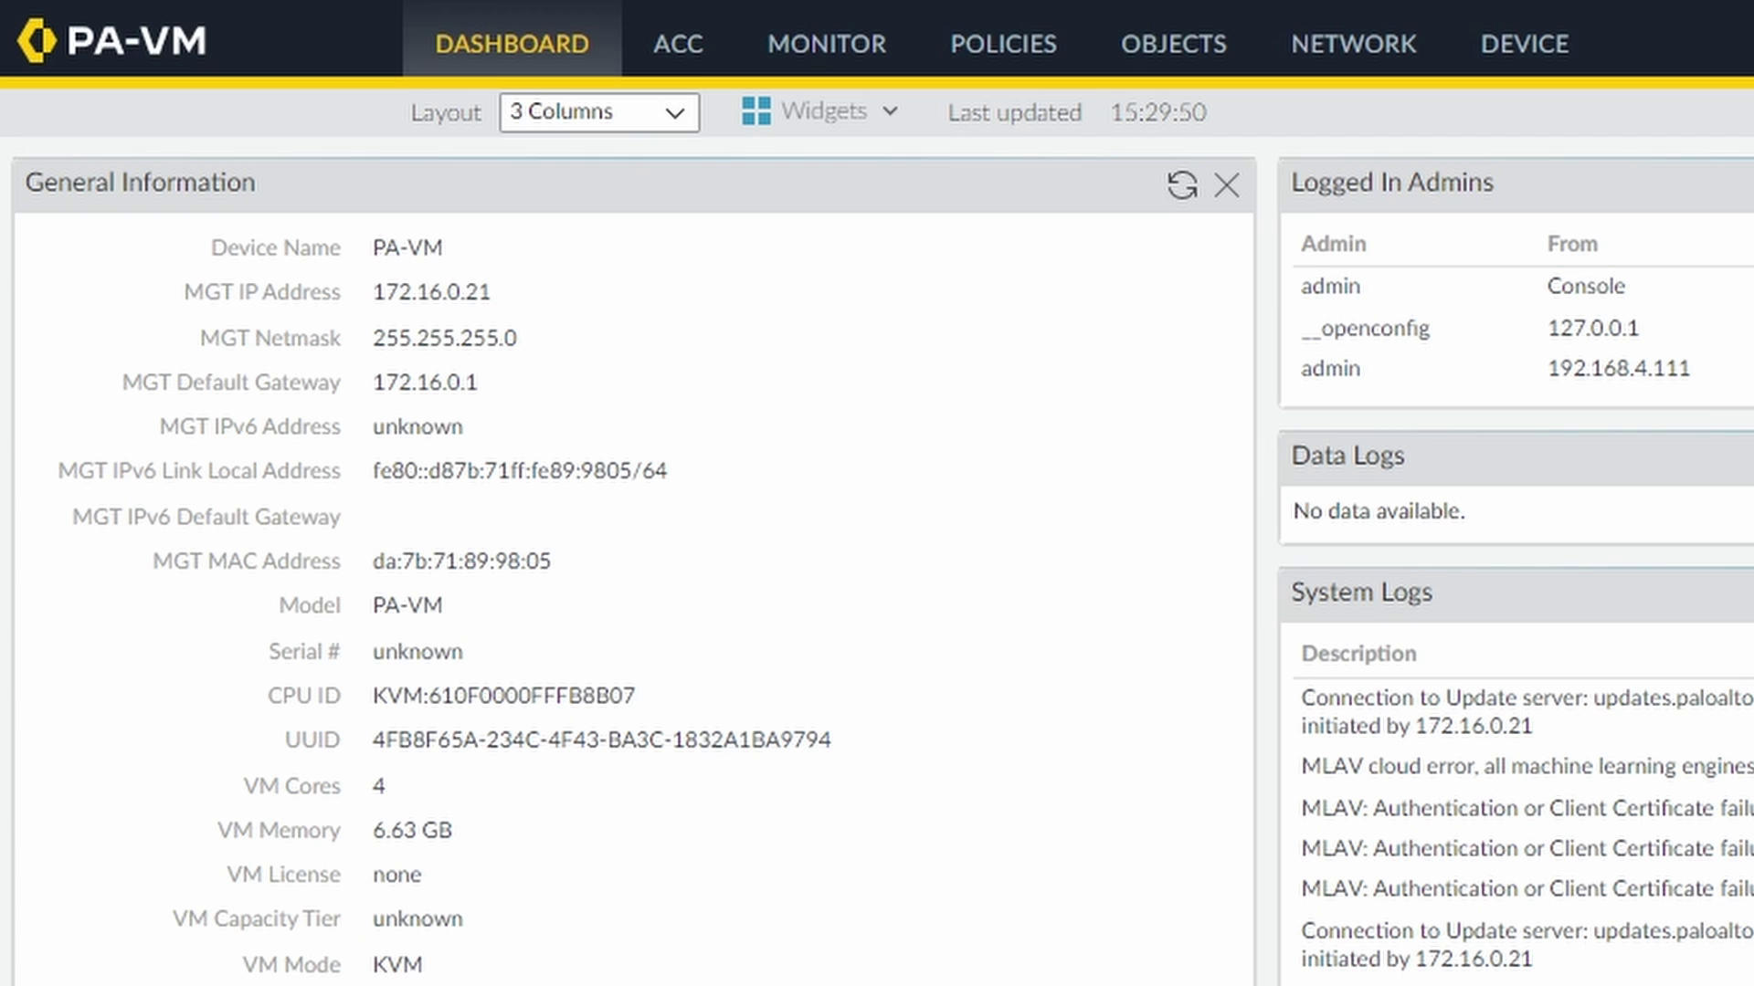
In Management General Settings, set hostname PA-VM, domain netsums.com and time zone Europe/Berlin
click(1549, 66)
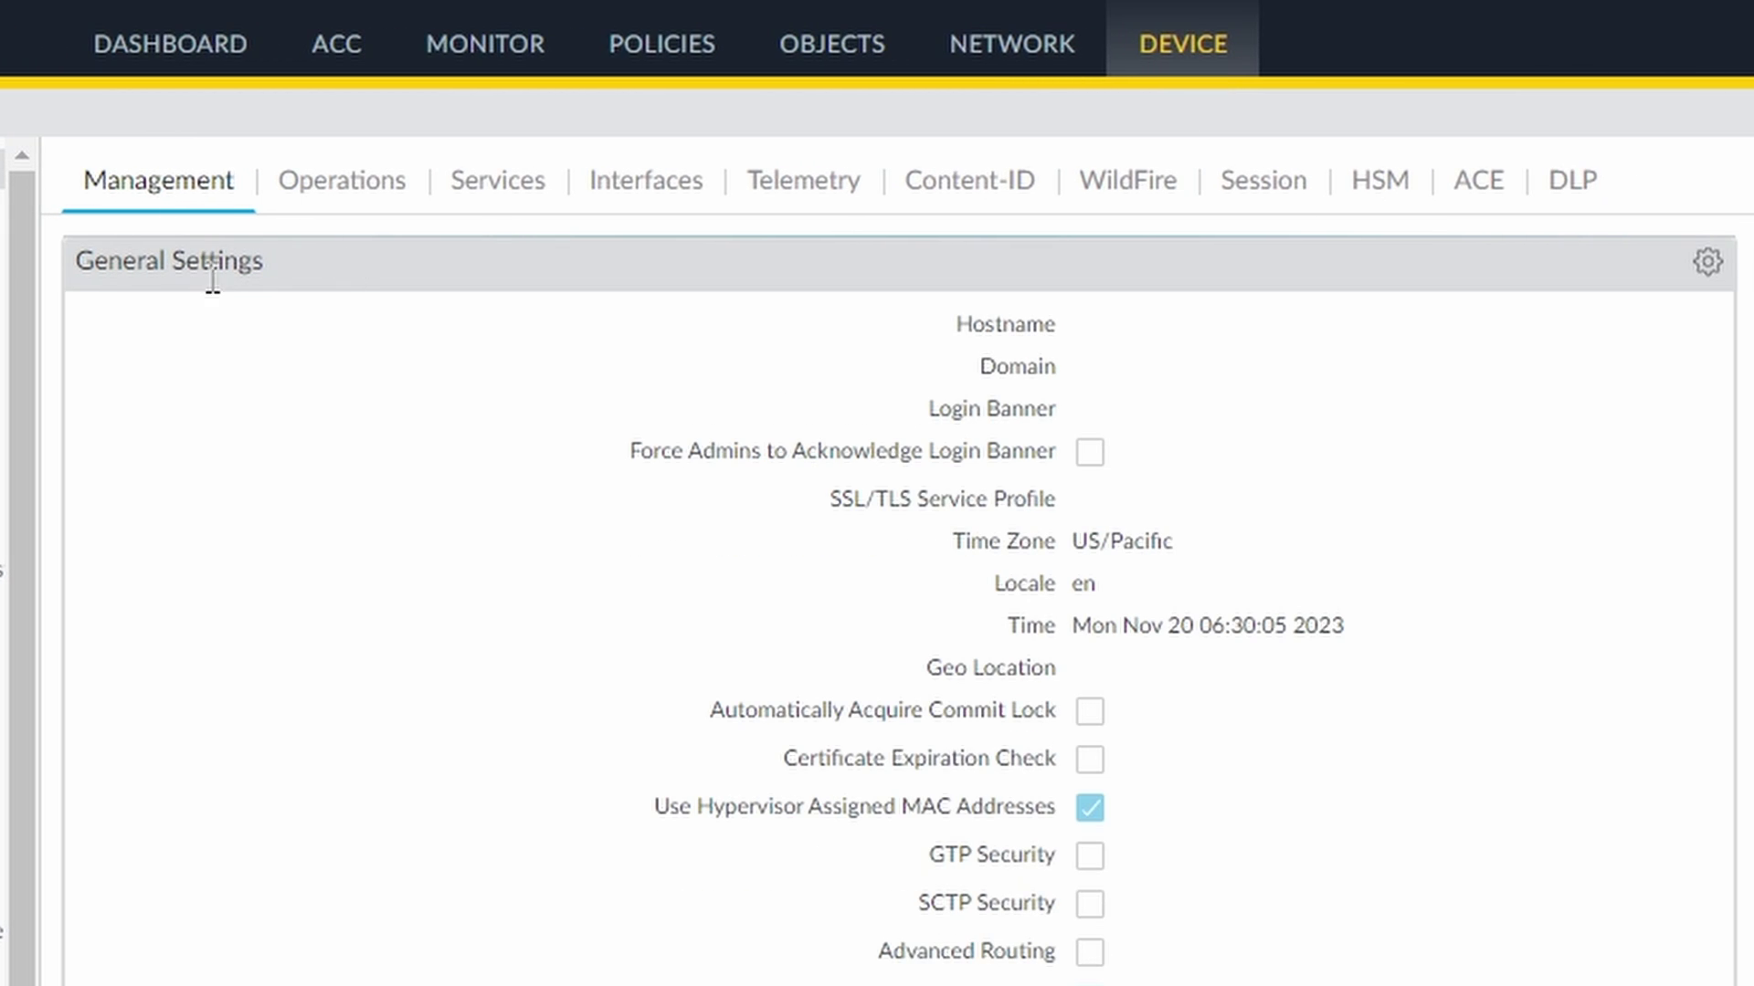
click(1706, 265)
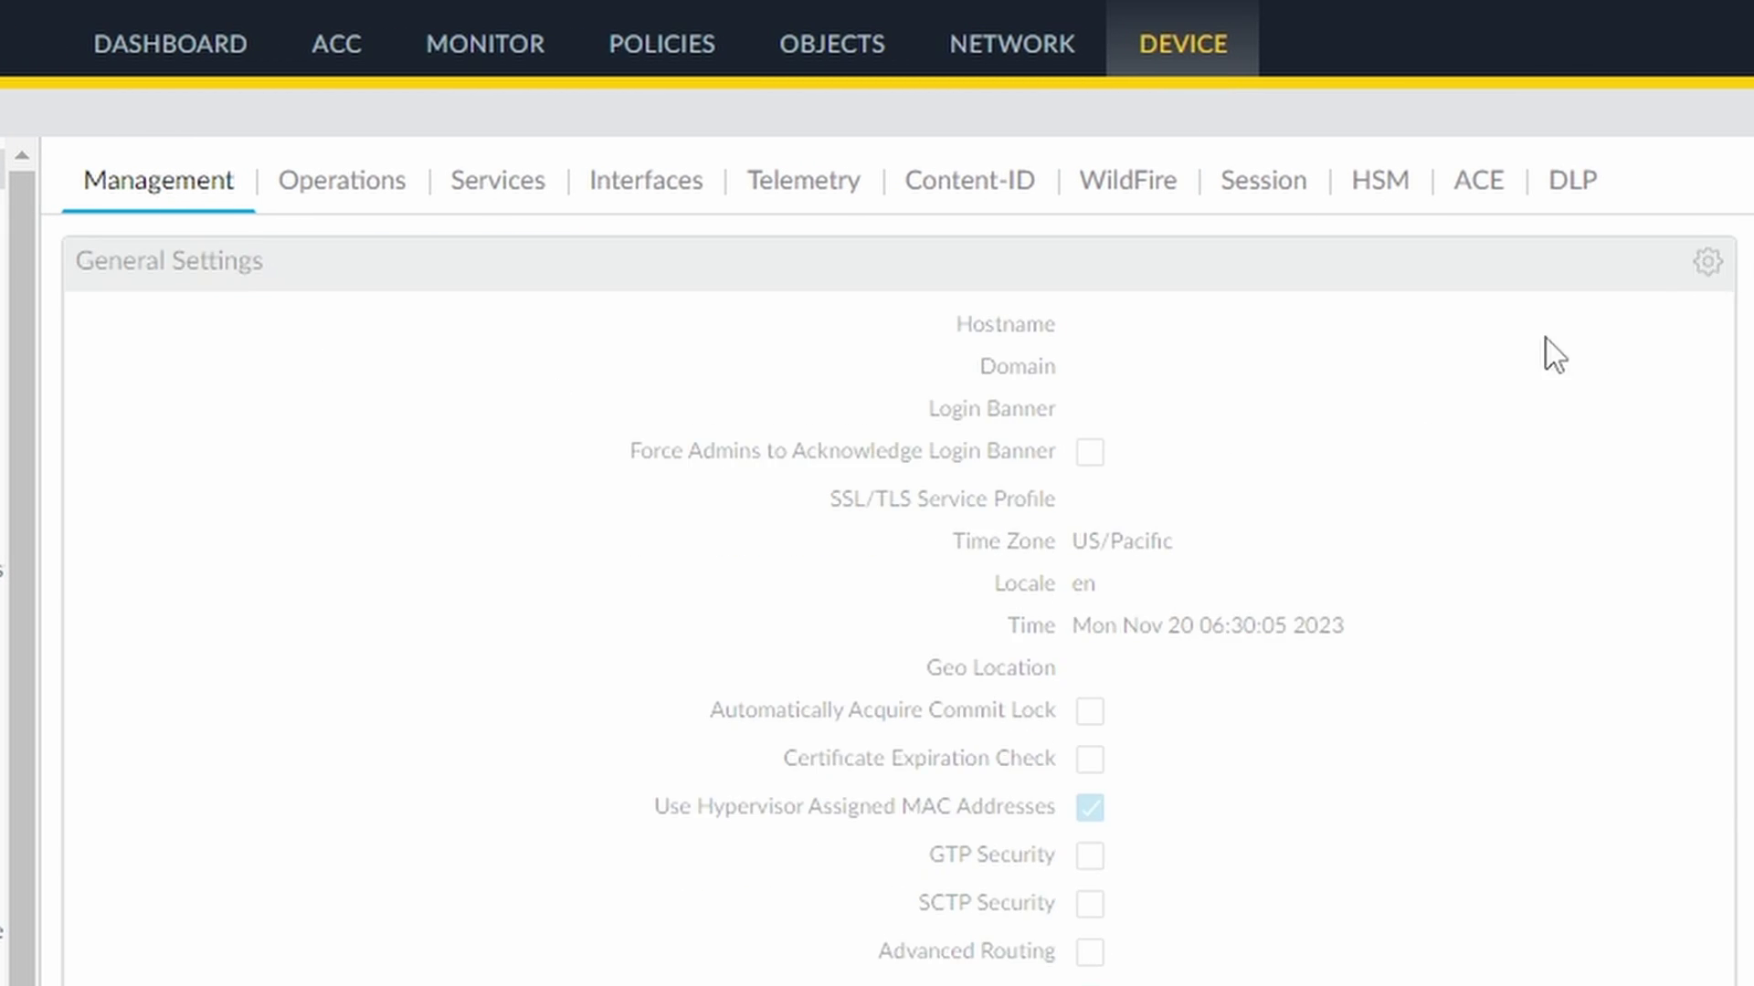
text(PA-VM)
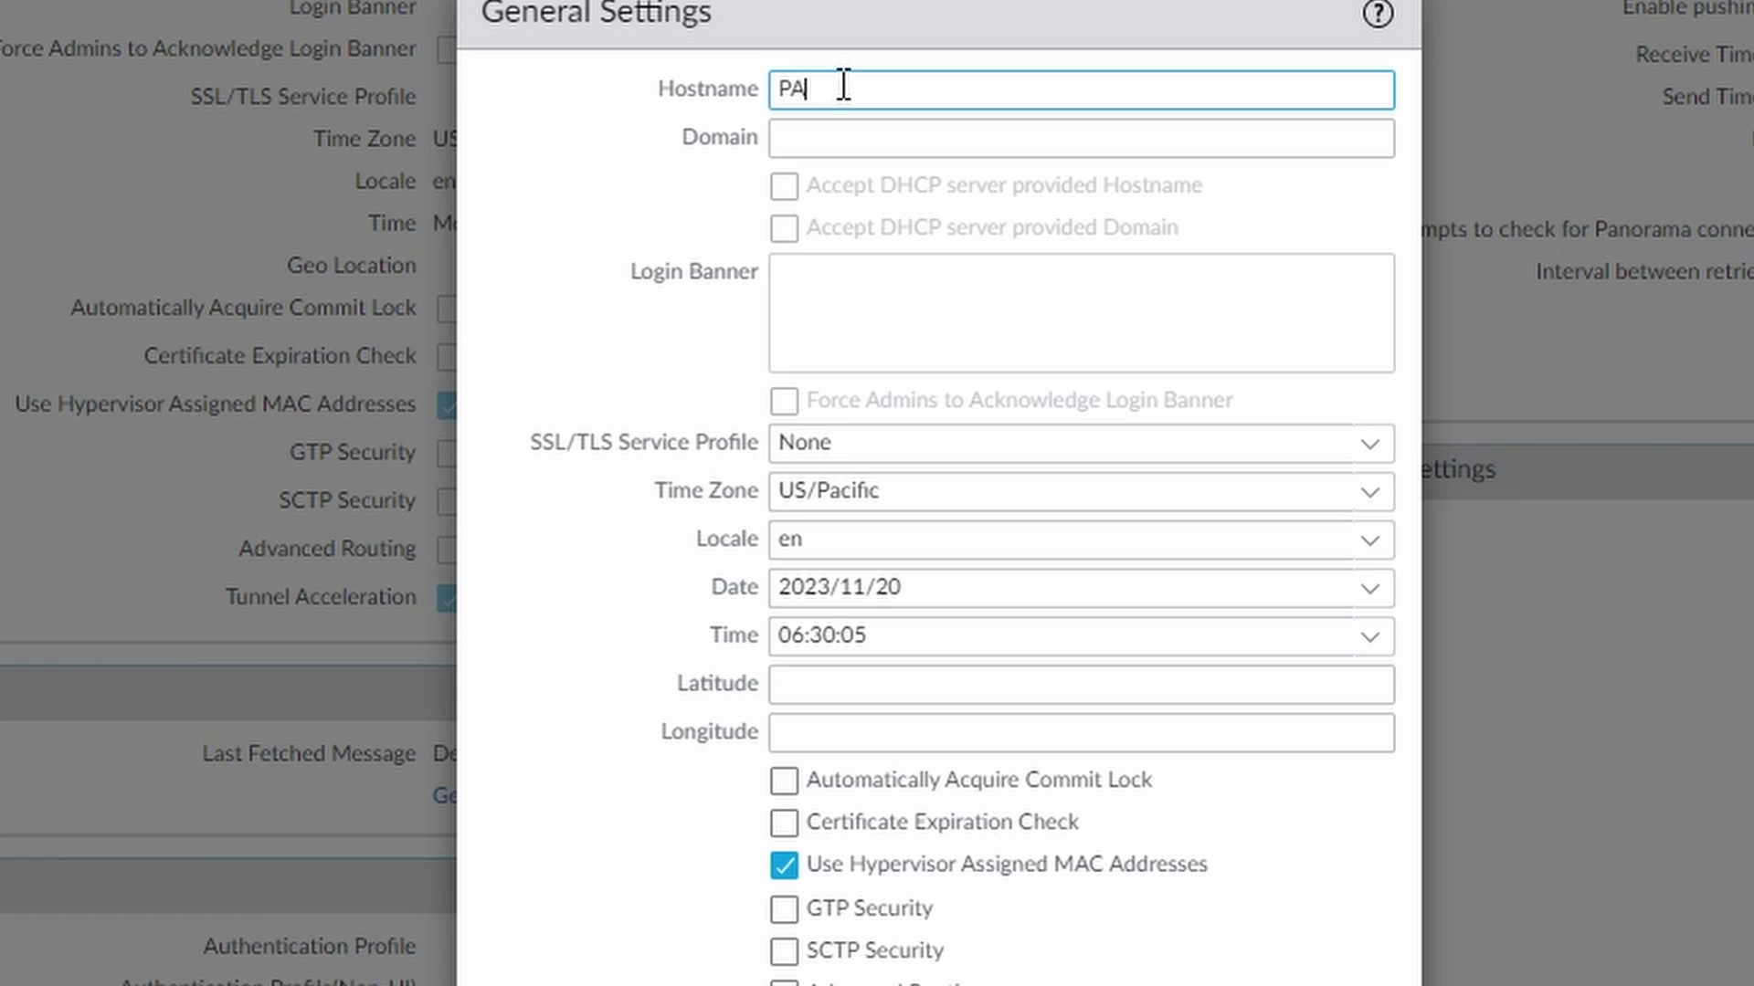
click(899, 135)
text(netsums.com)
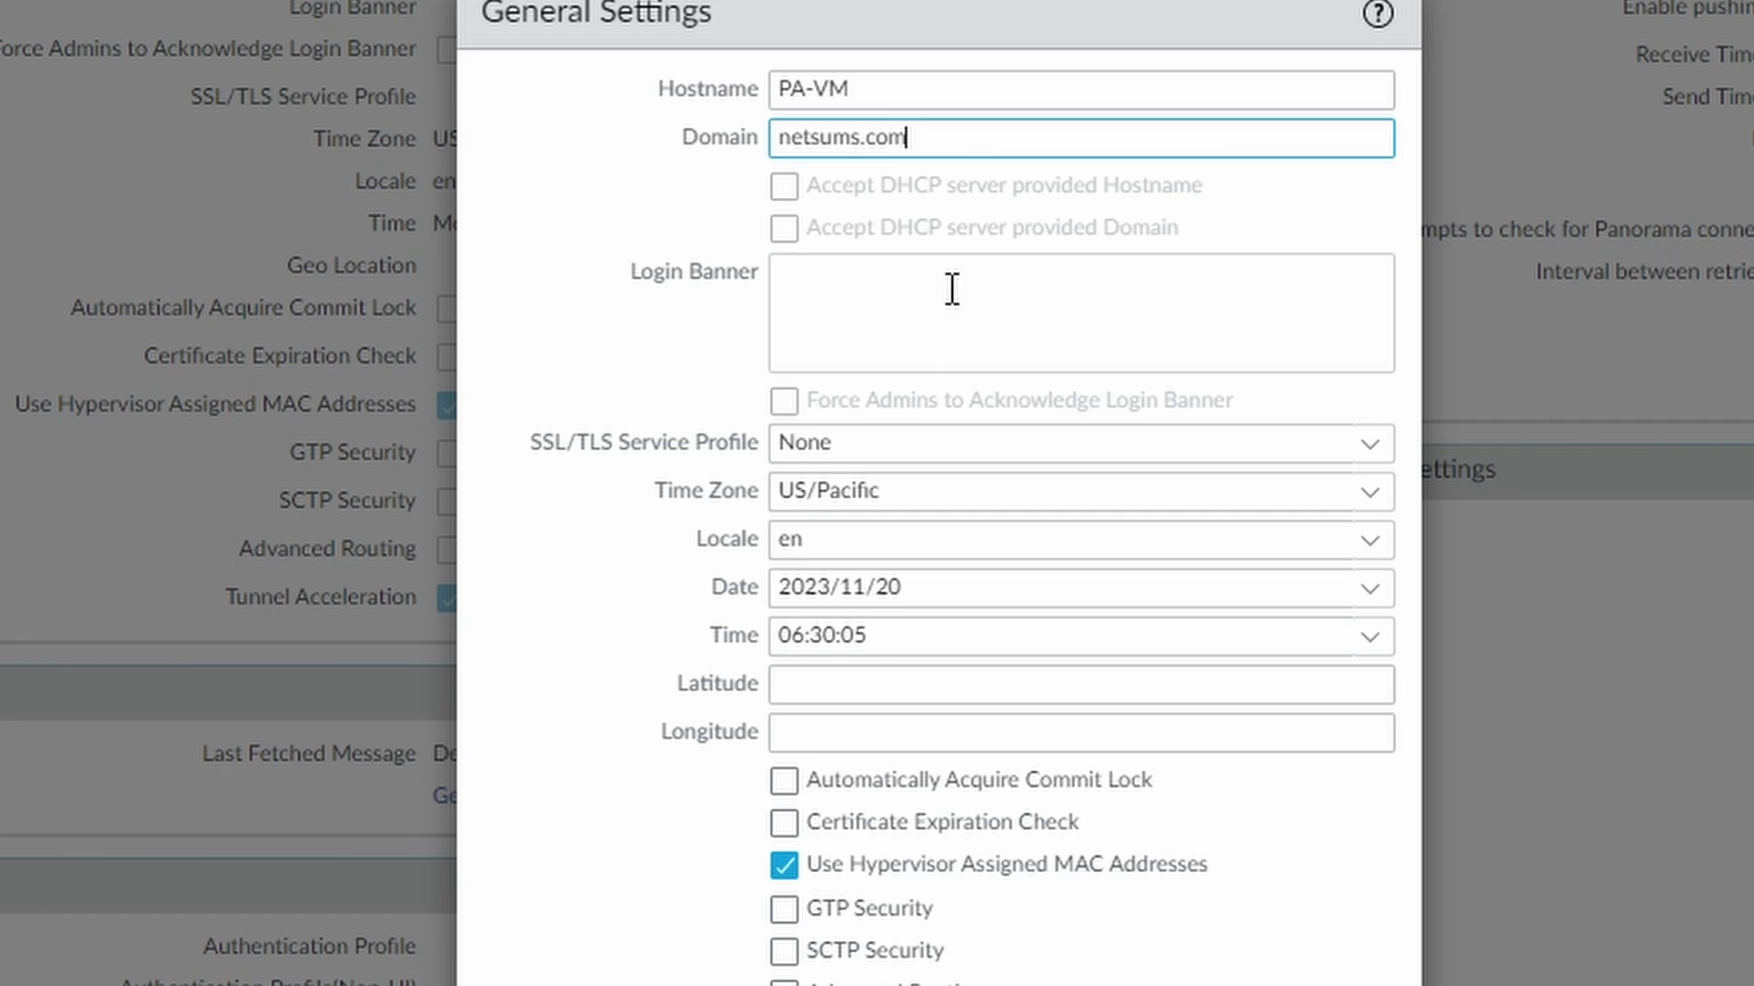
click(1299, 495)
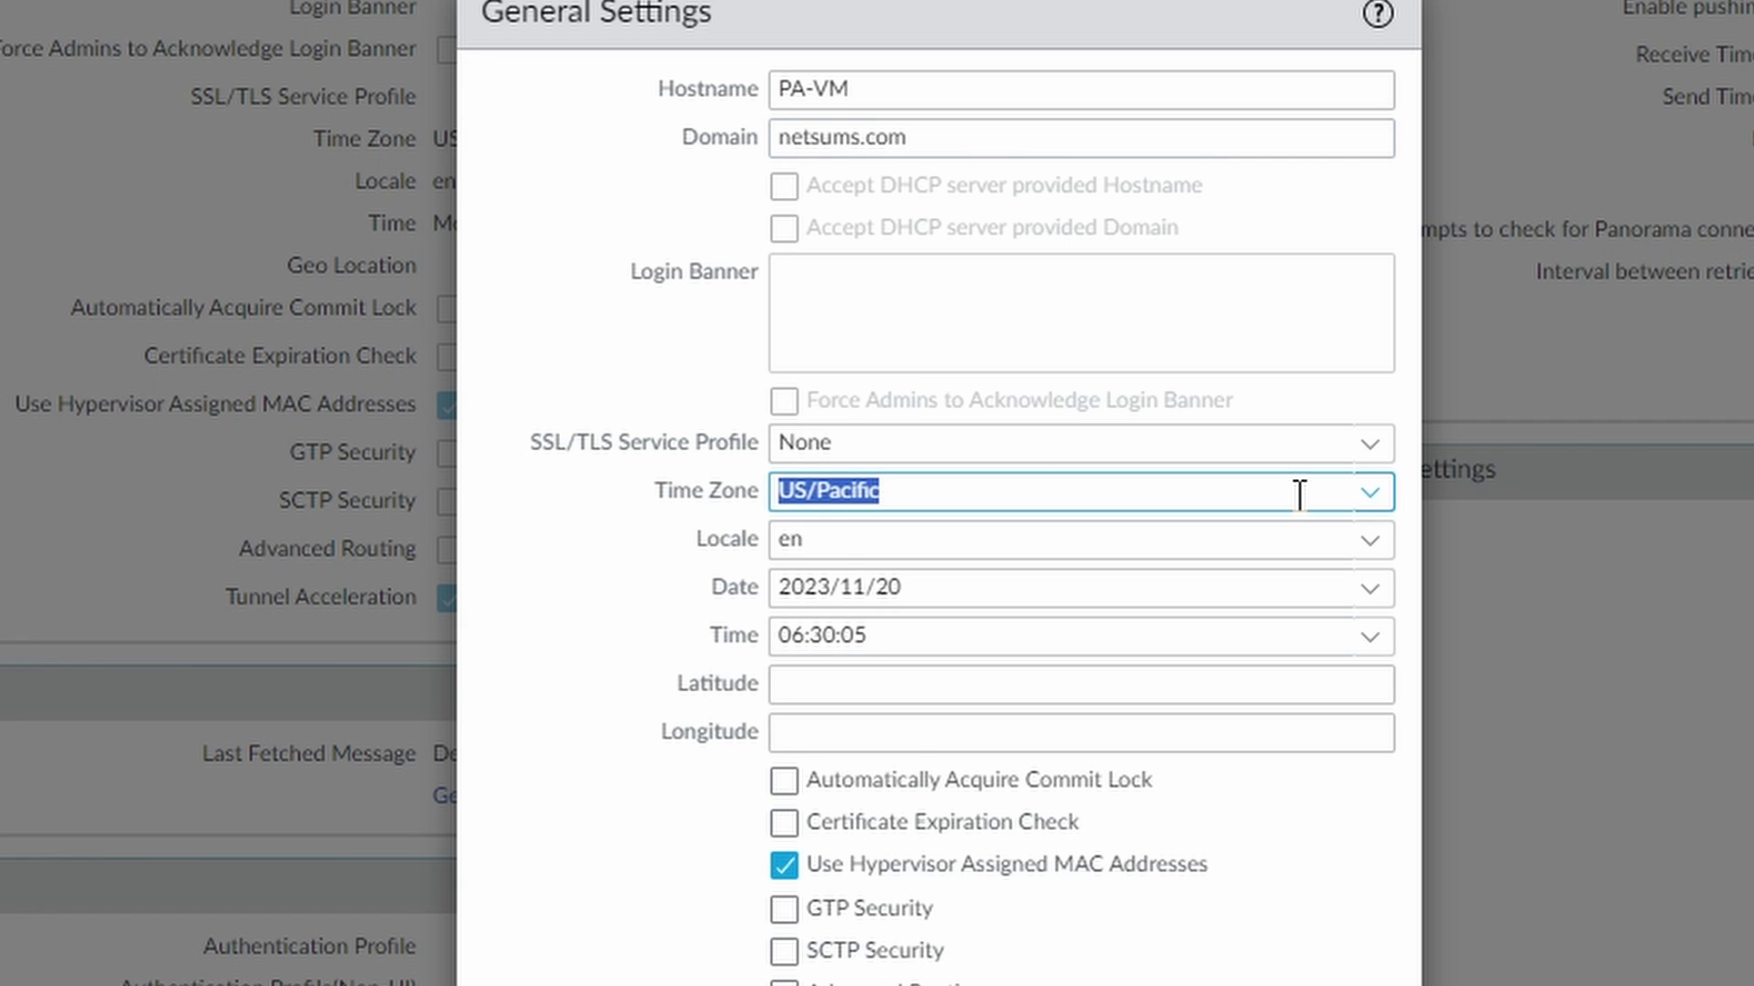
text(europ)
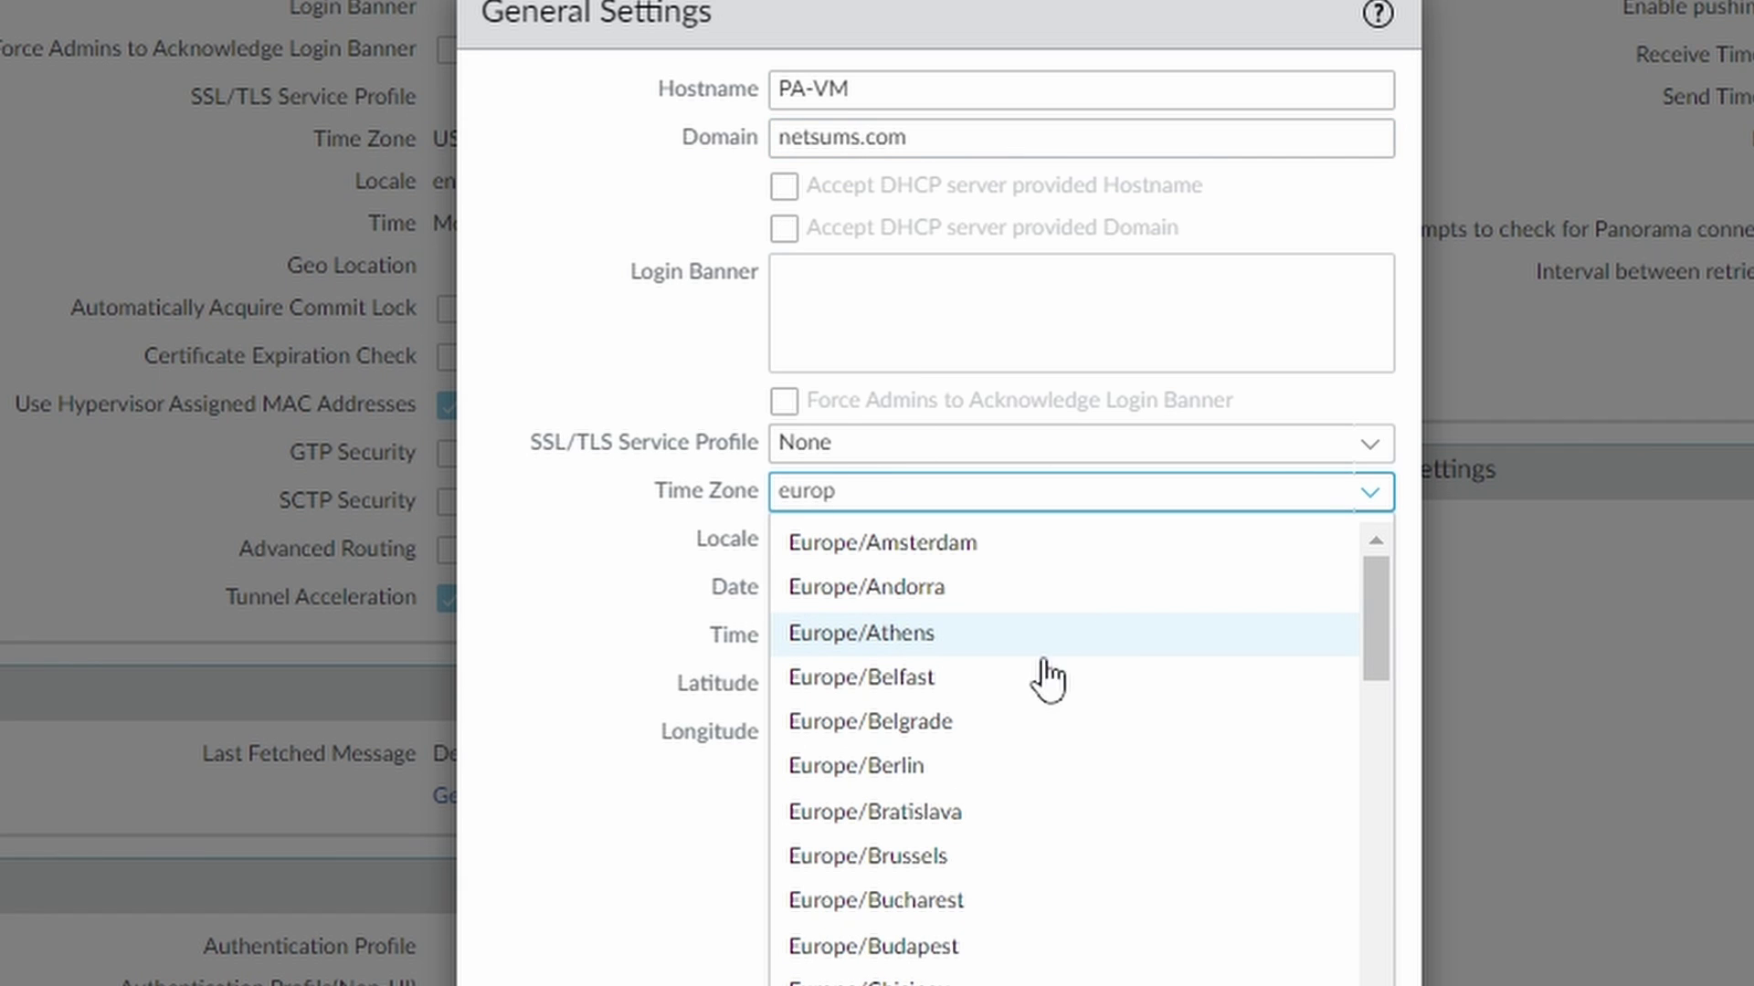
click(930, 770)
scroll(1131, 884, down, 3)
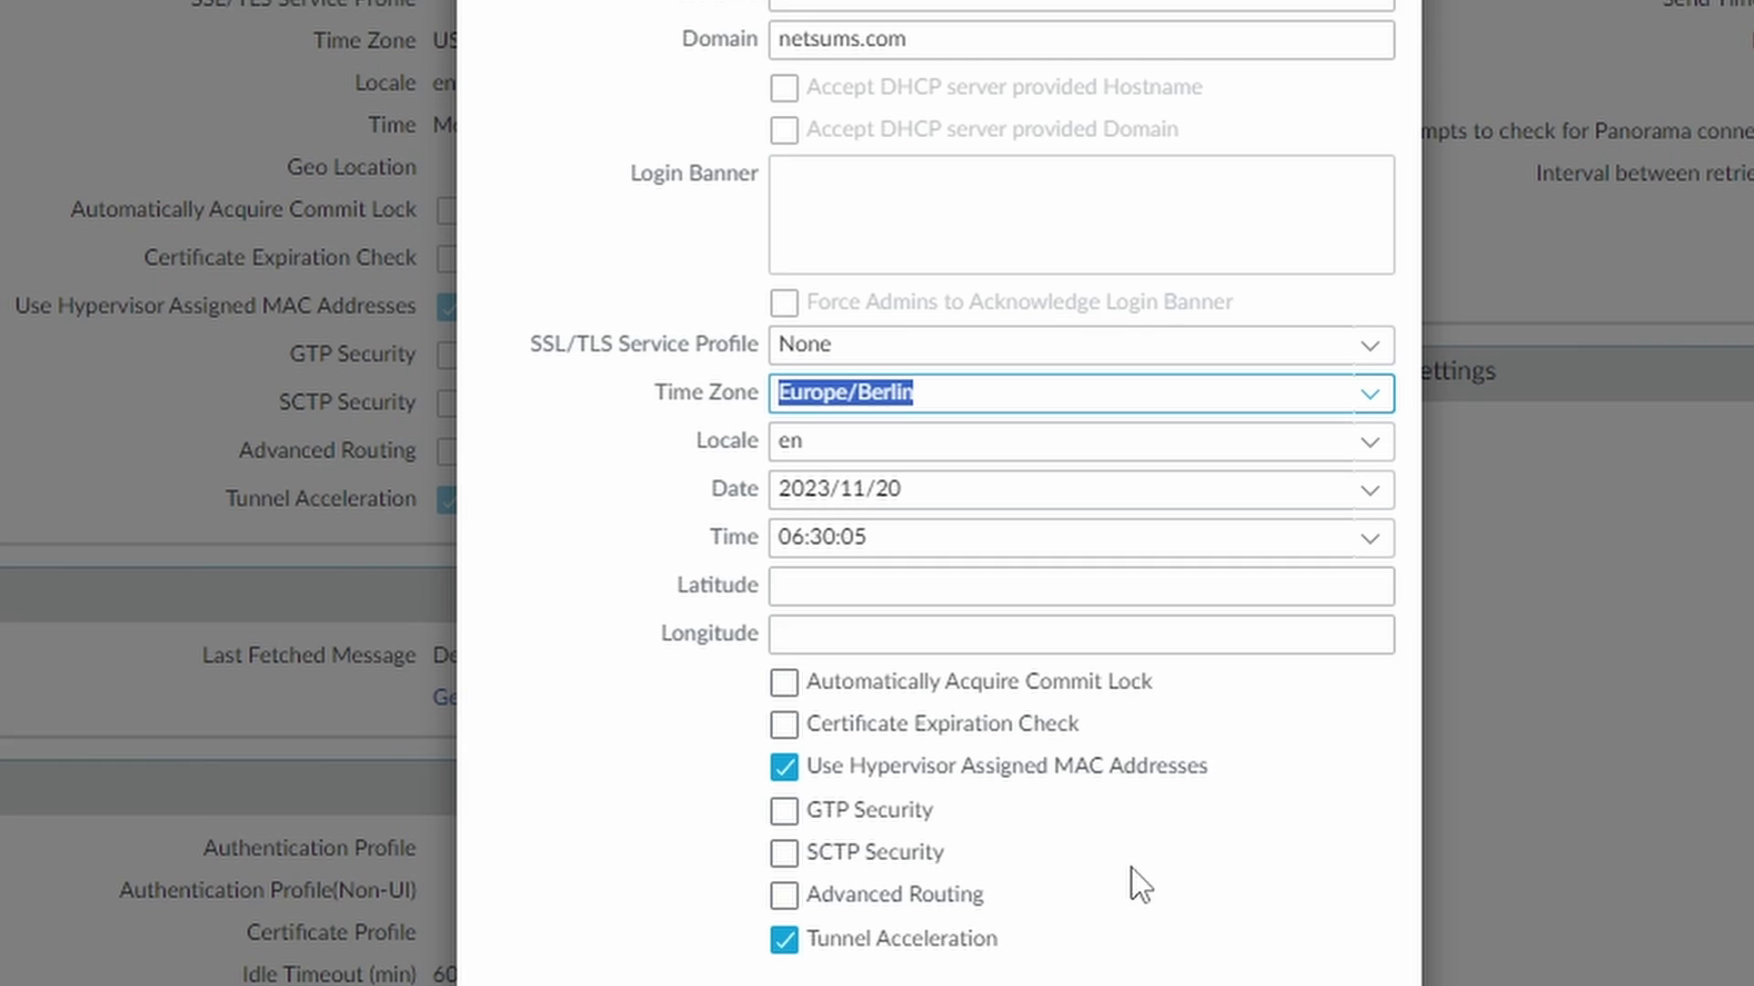
click(1162, 933)
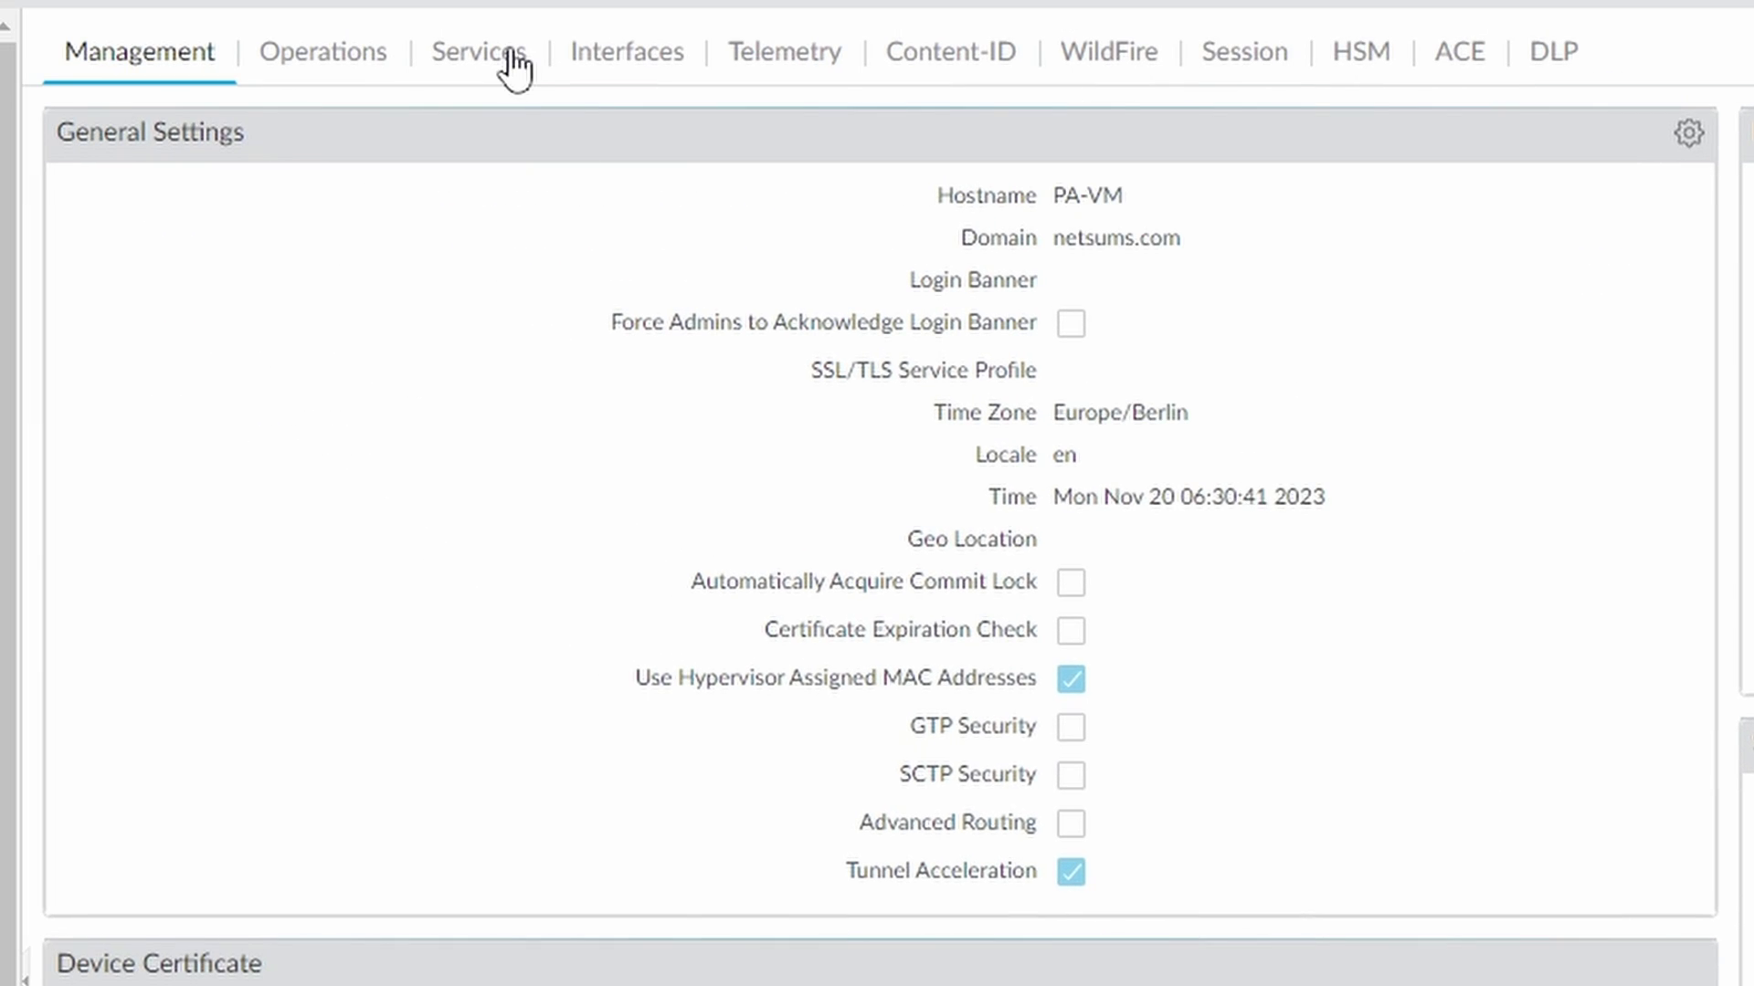
Set de.pool.ntp.org as the primary NTP server in the Services settings
click(511, 60)
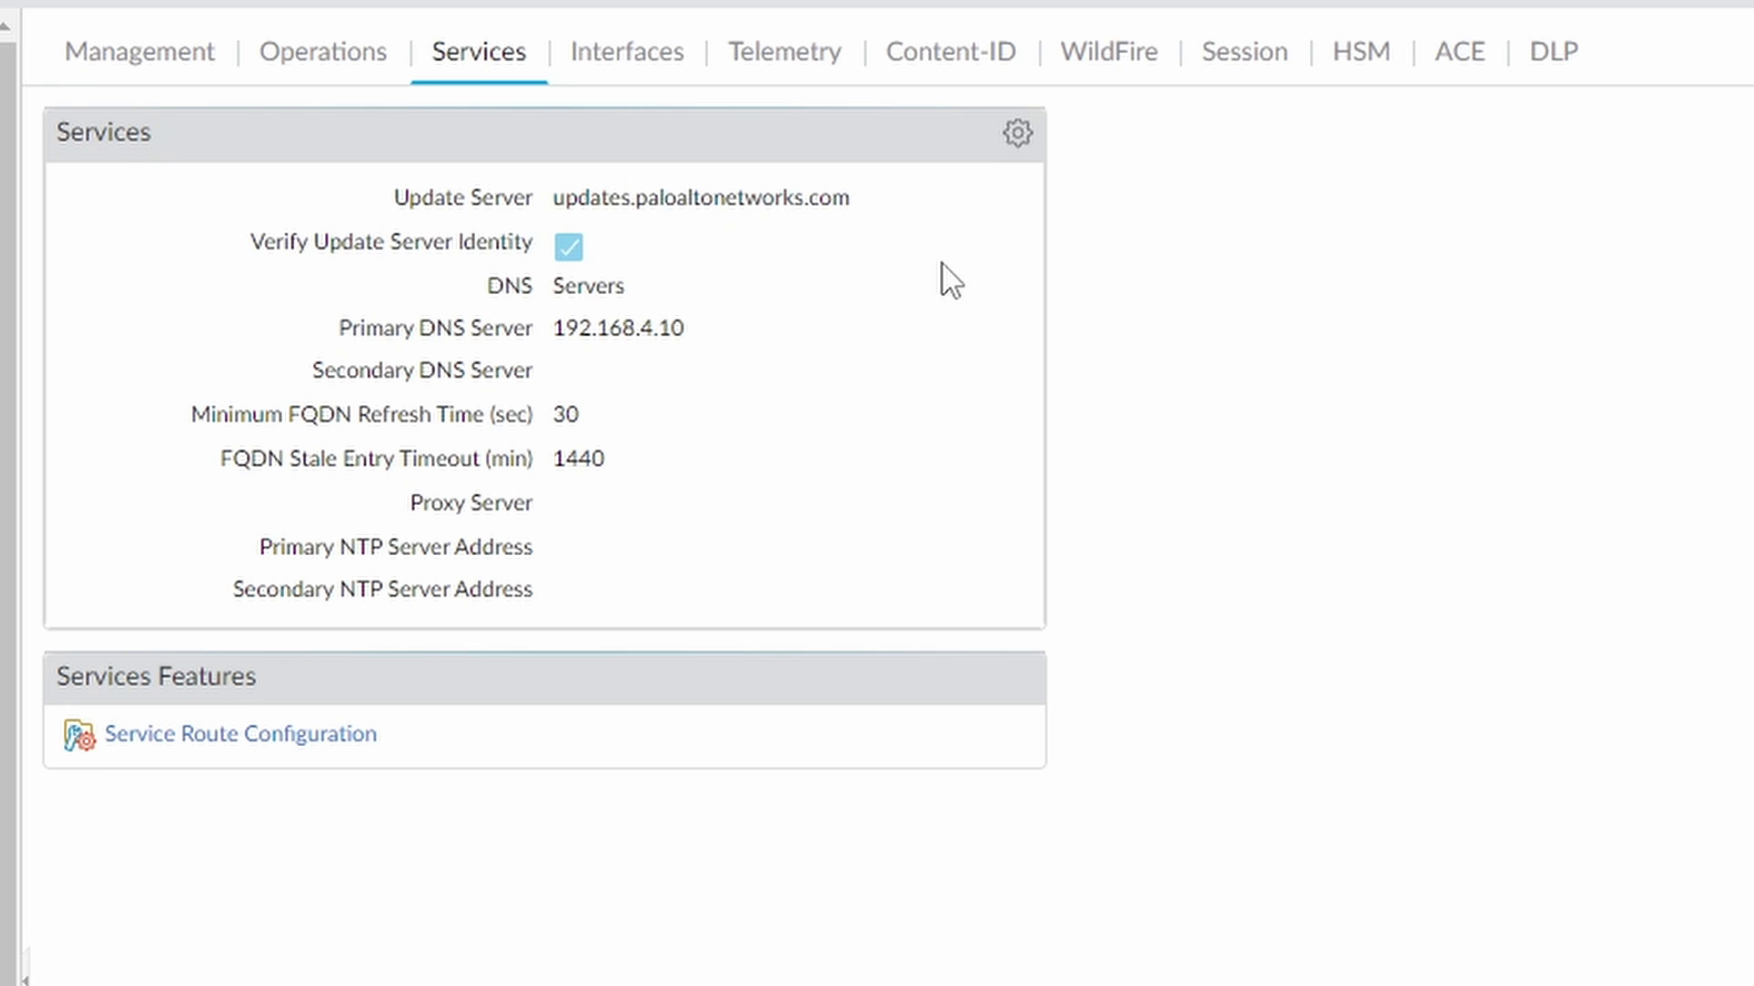
click(1014, 142)
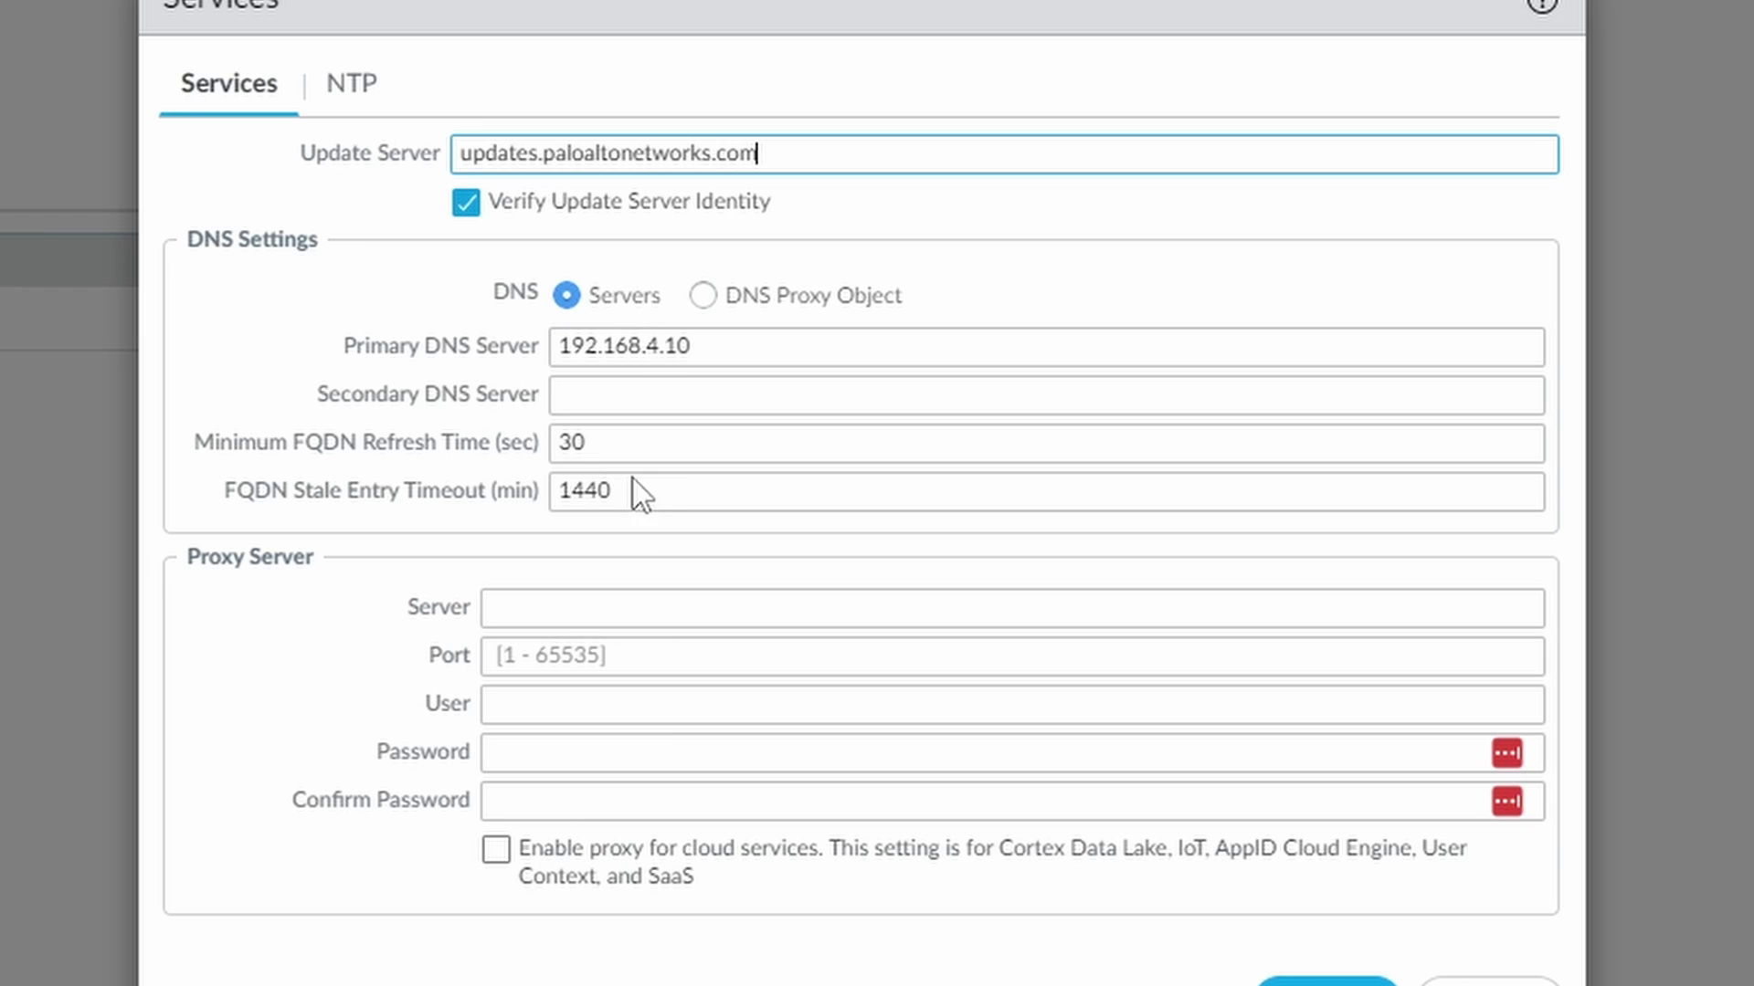
click(361, 92)
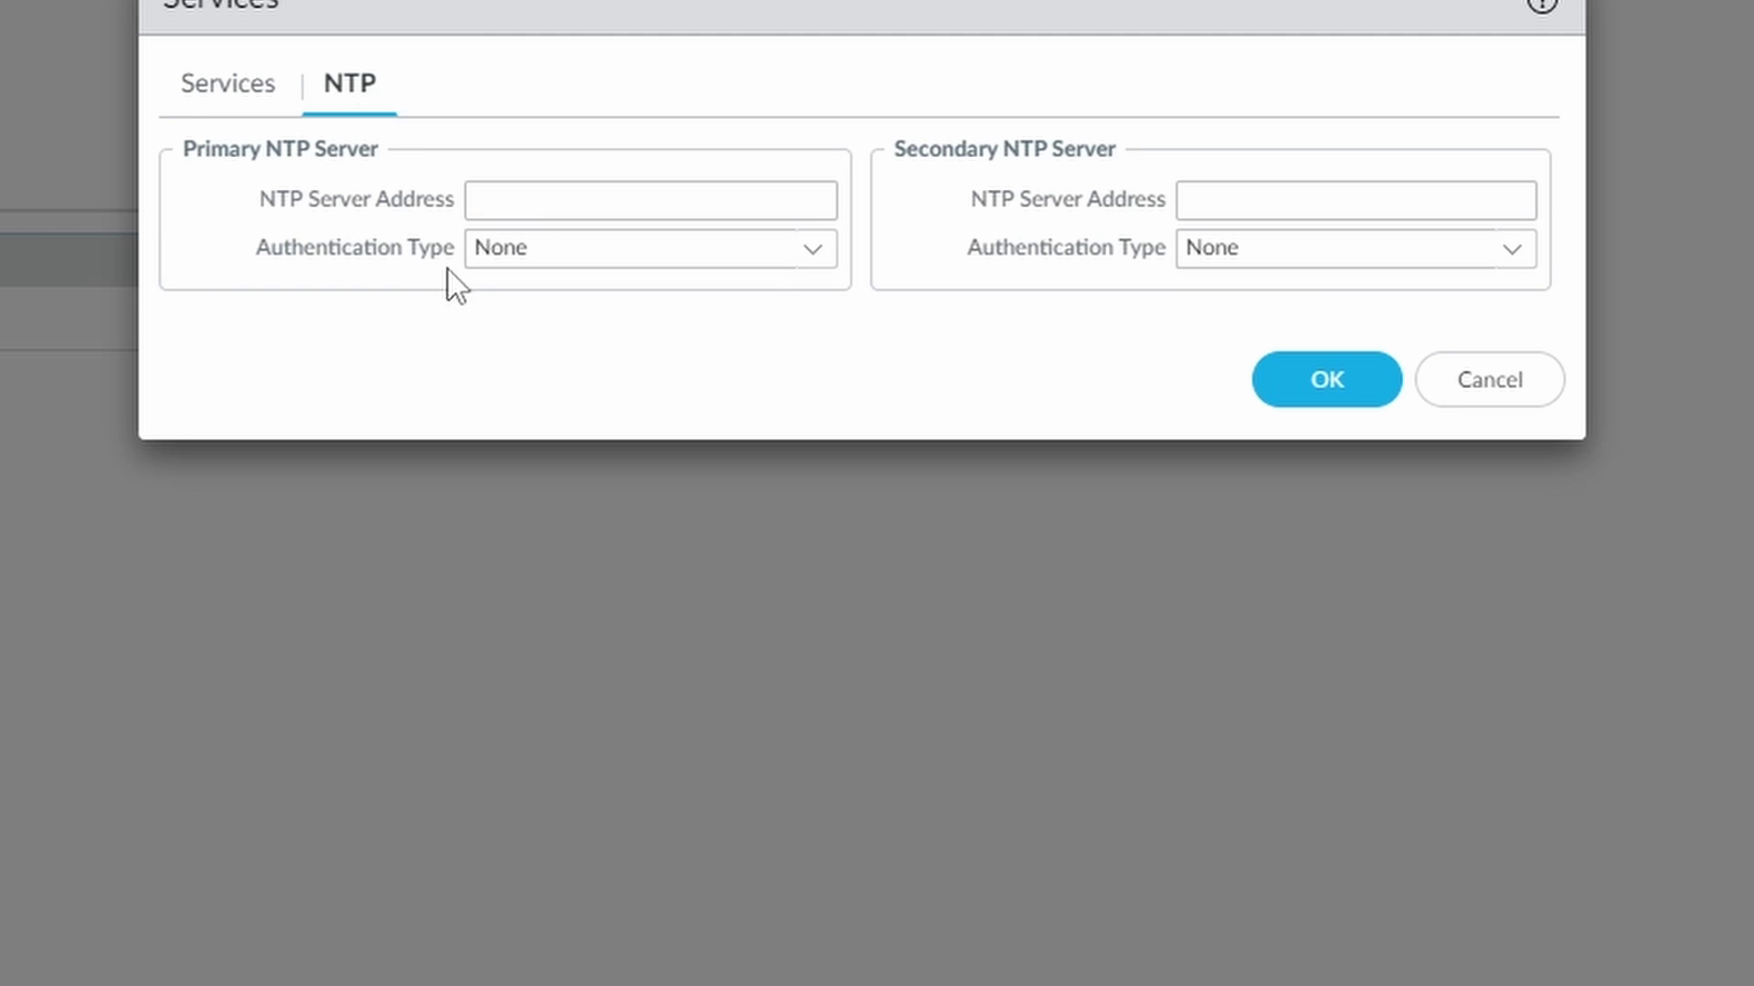
click(560, 199)
text(de.pool.n)
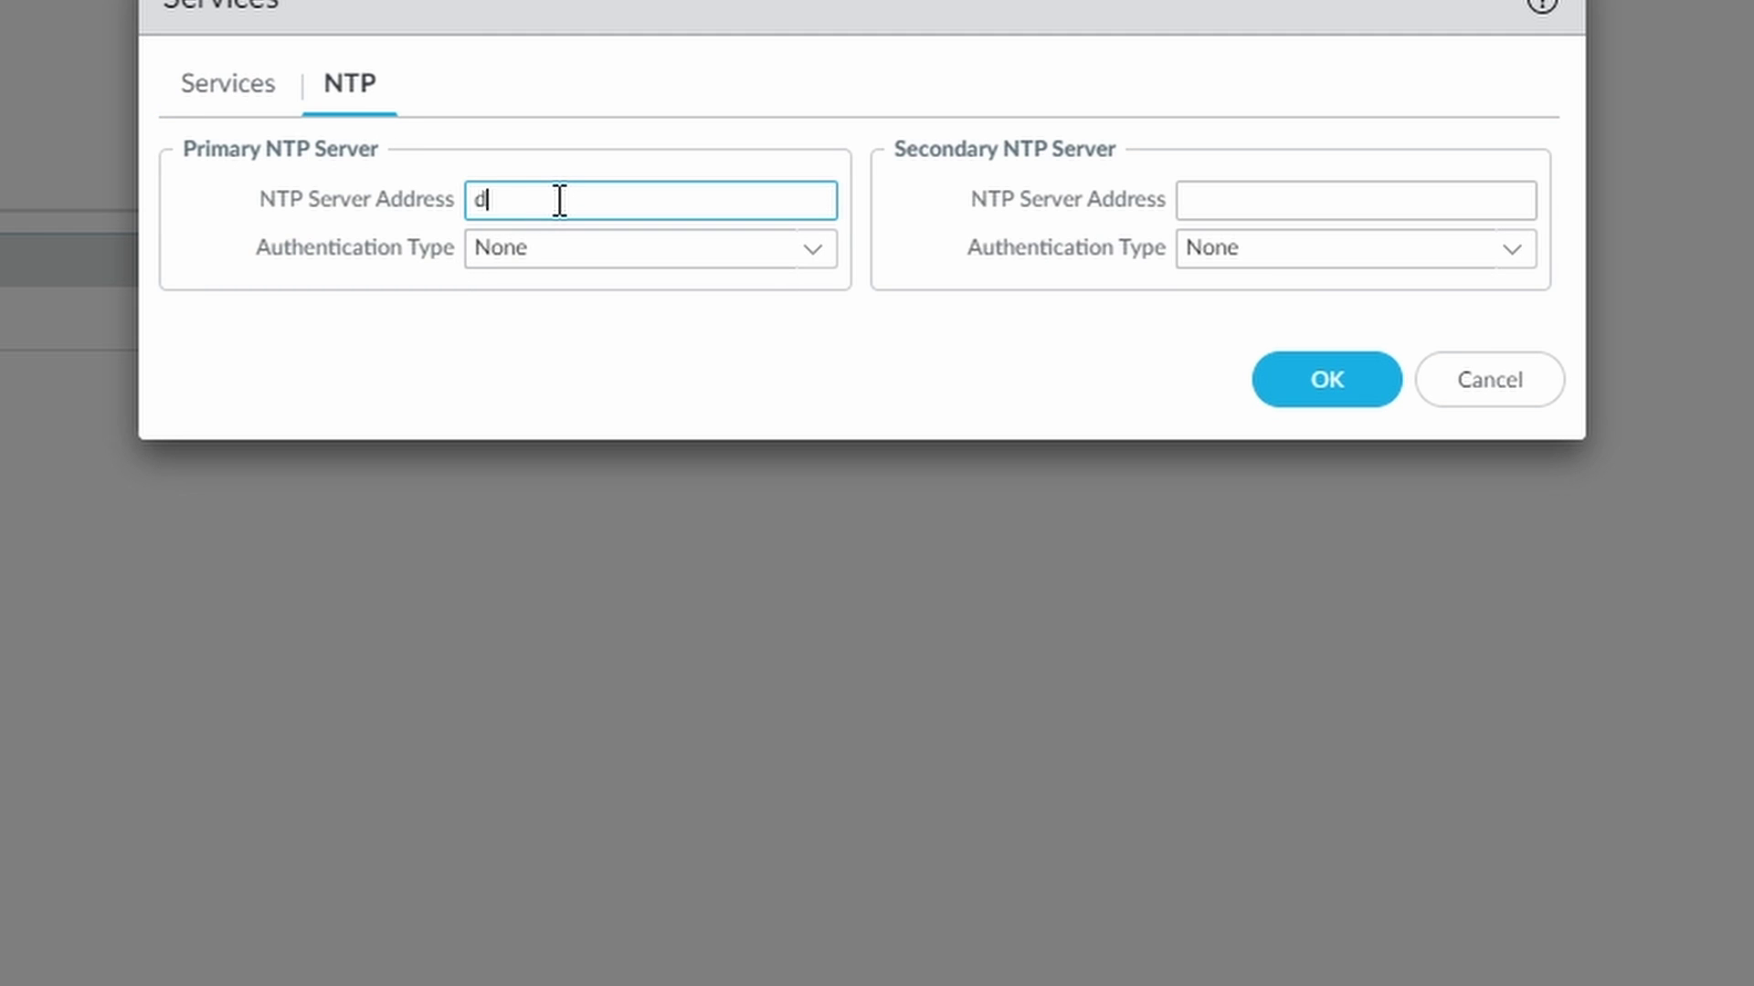
text(tp.org)
click(1333, 404)
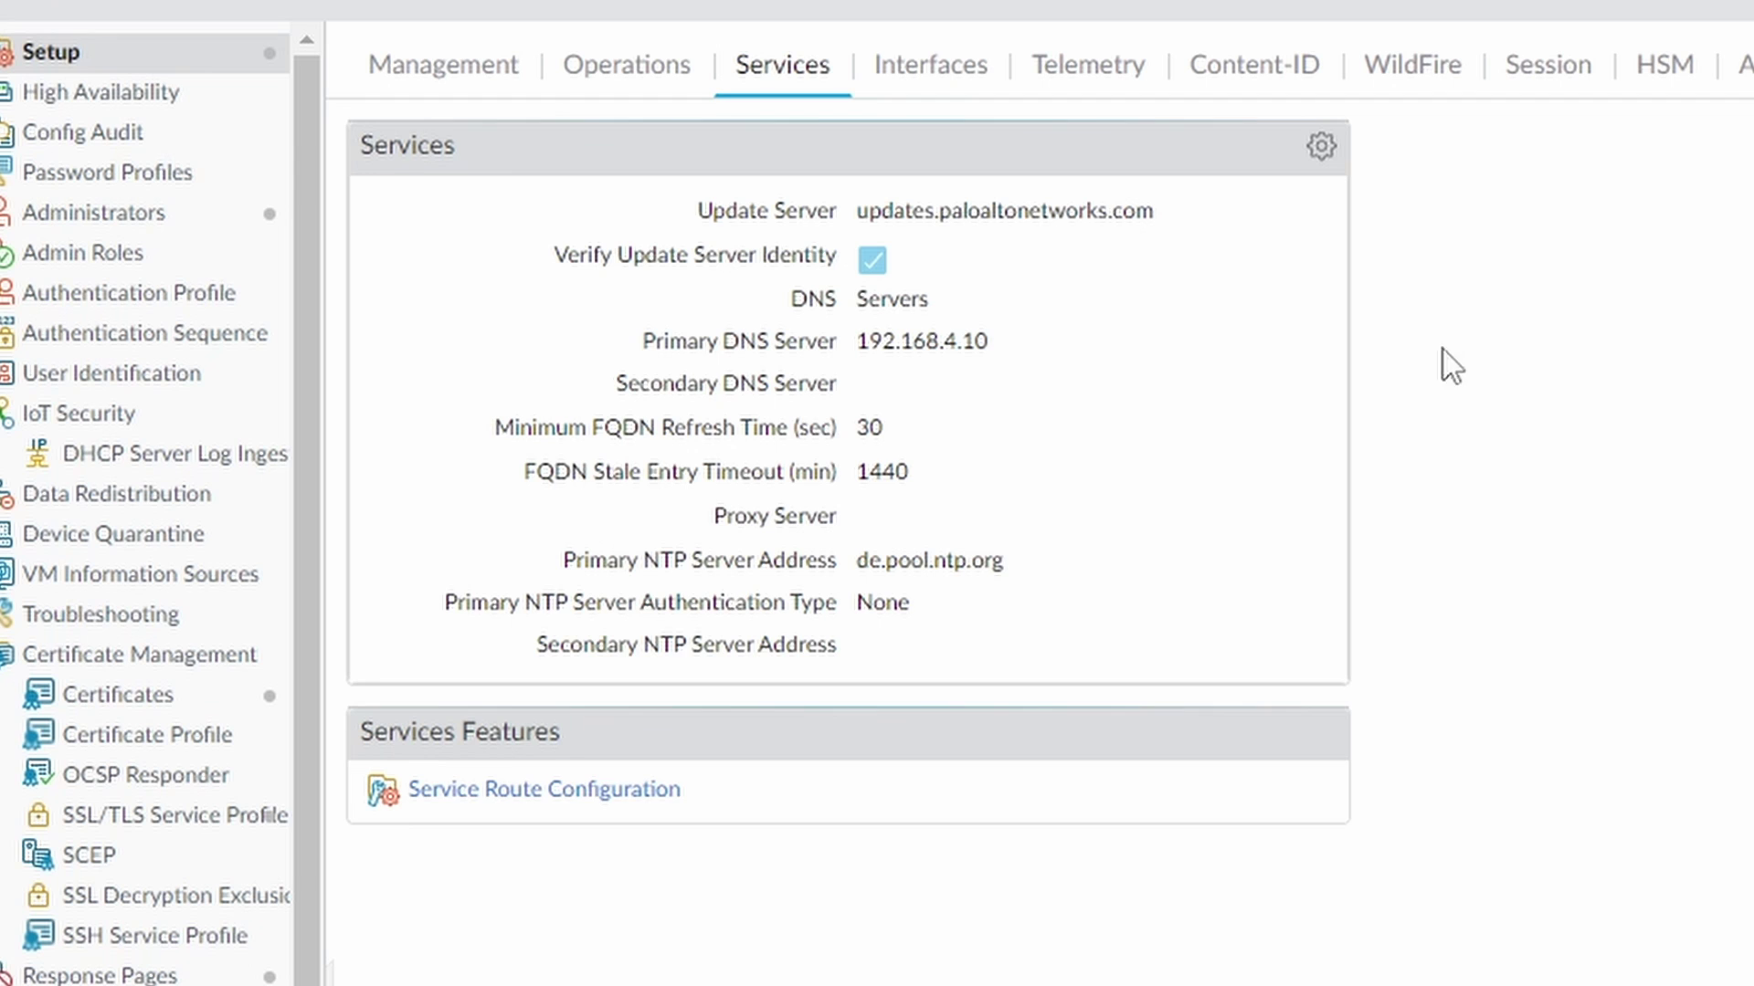
Review the Service Route Configuration without changes, then commit the pending configuration
click(579, 791)
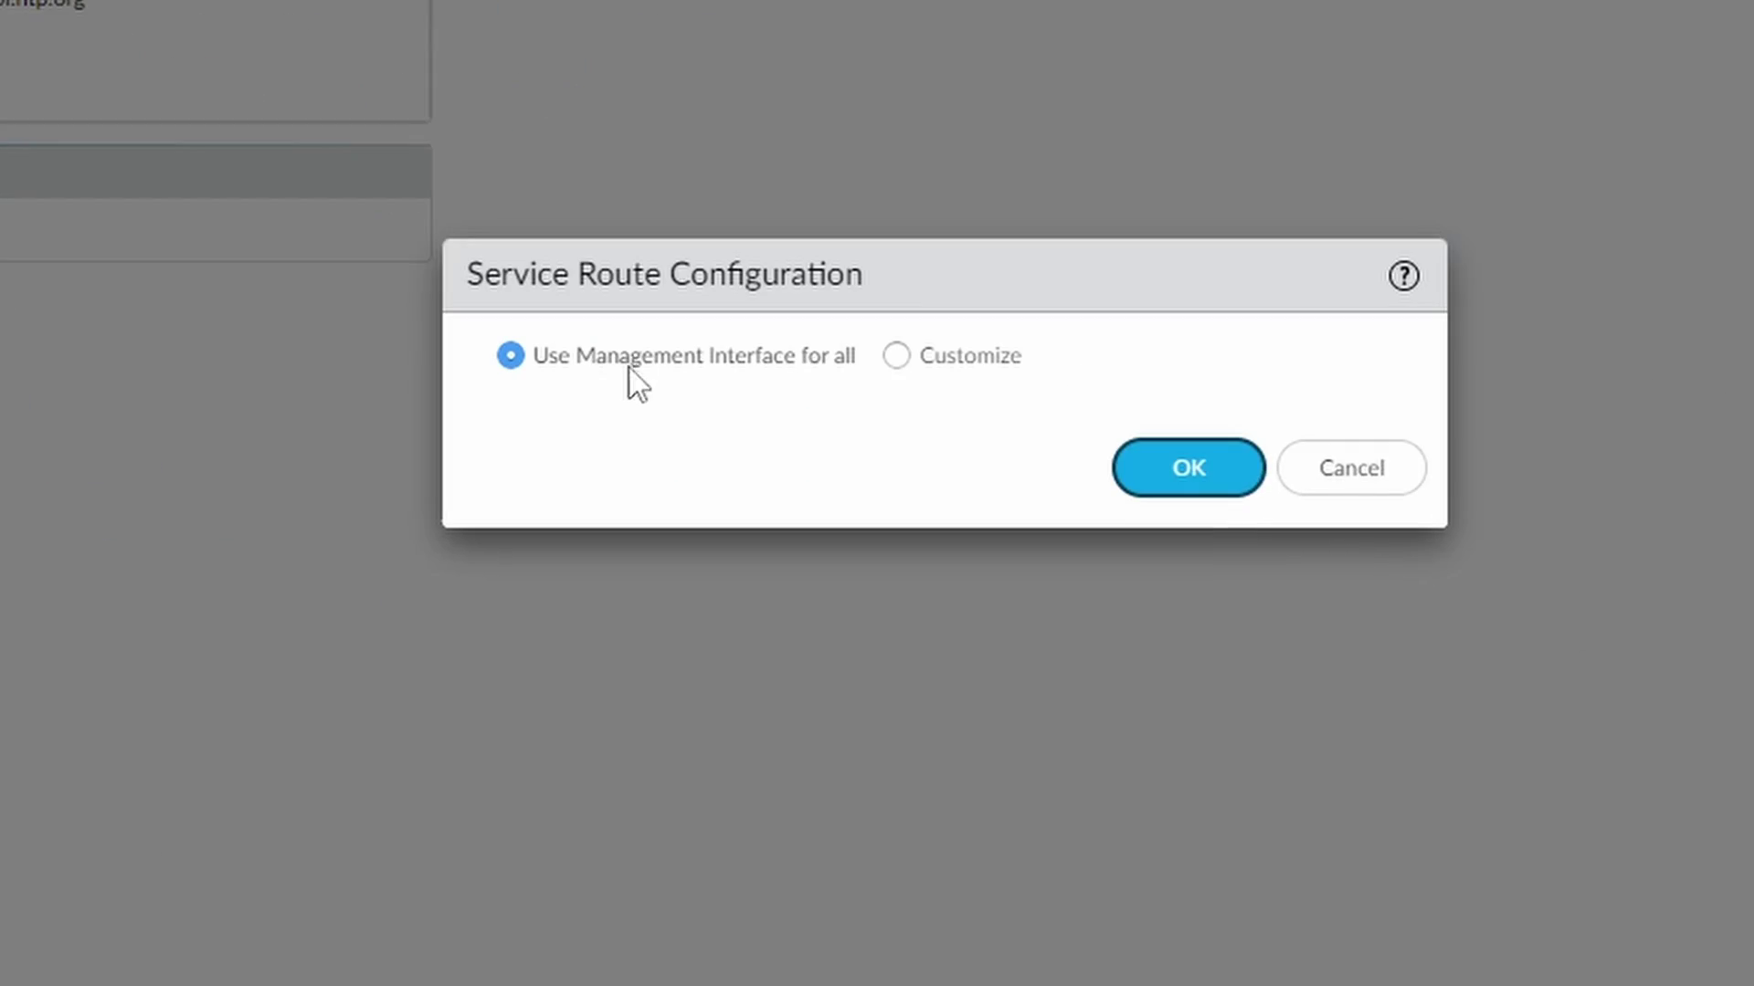
click(1360, 473)
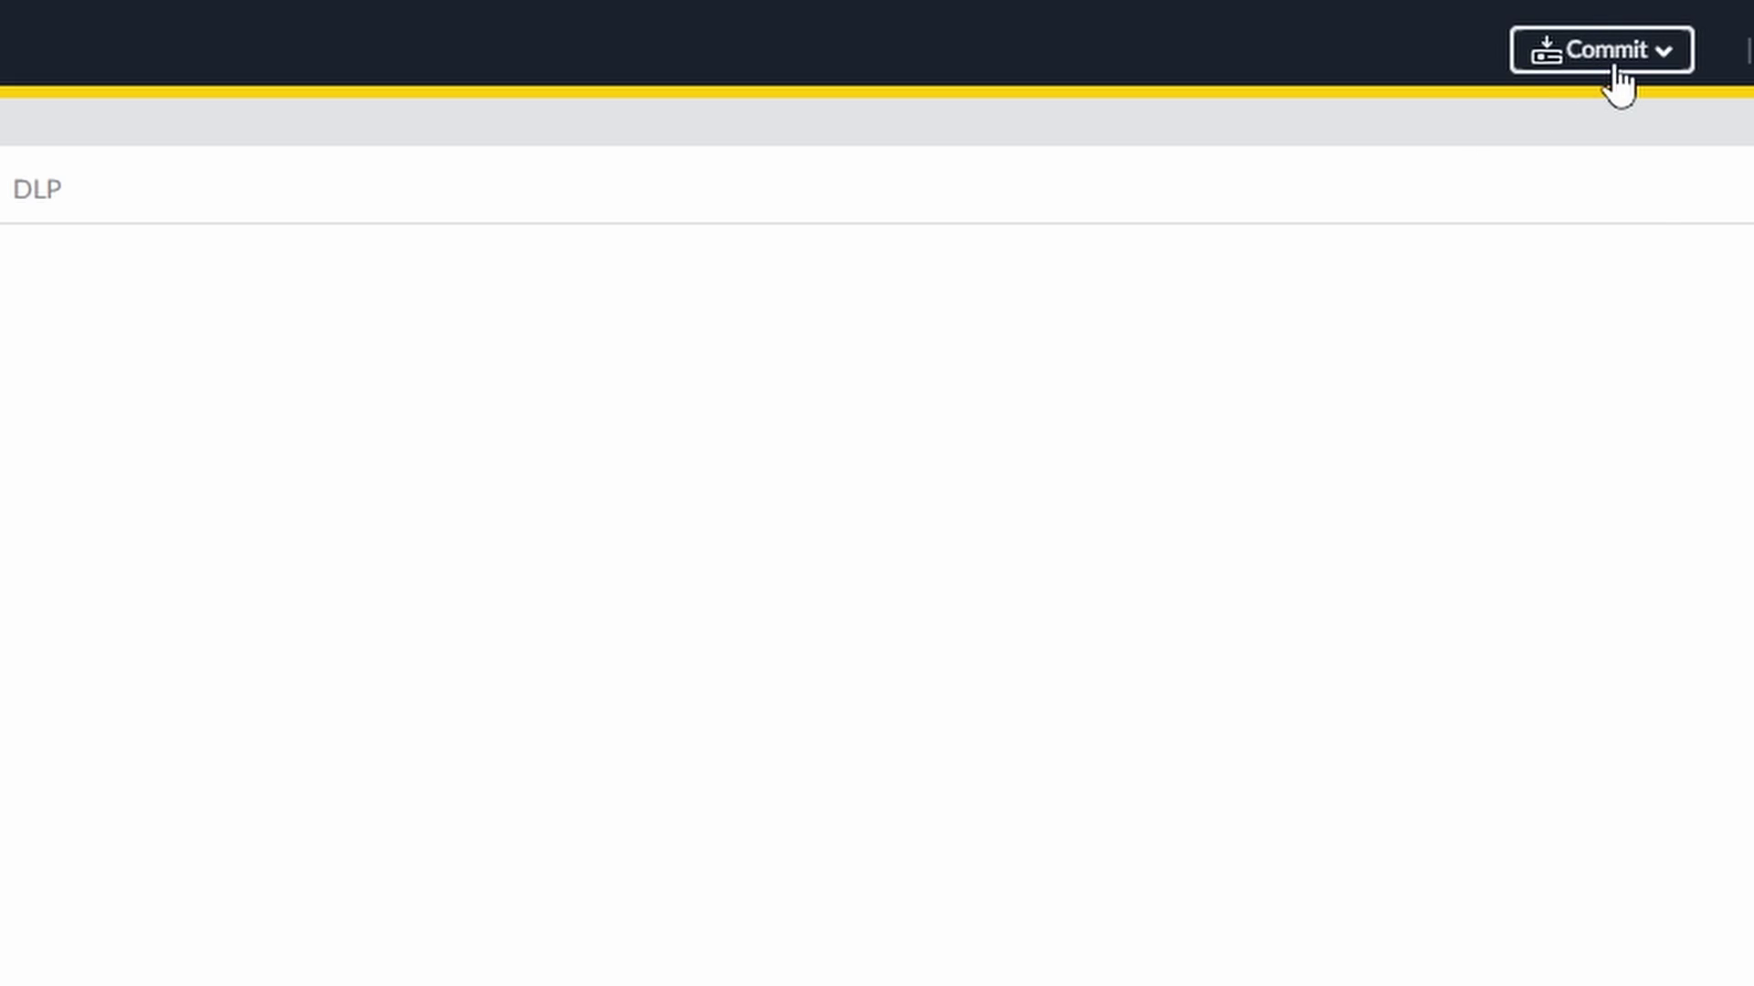
click(1611, 61)
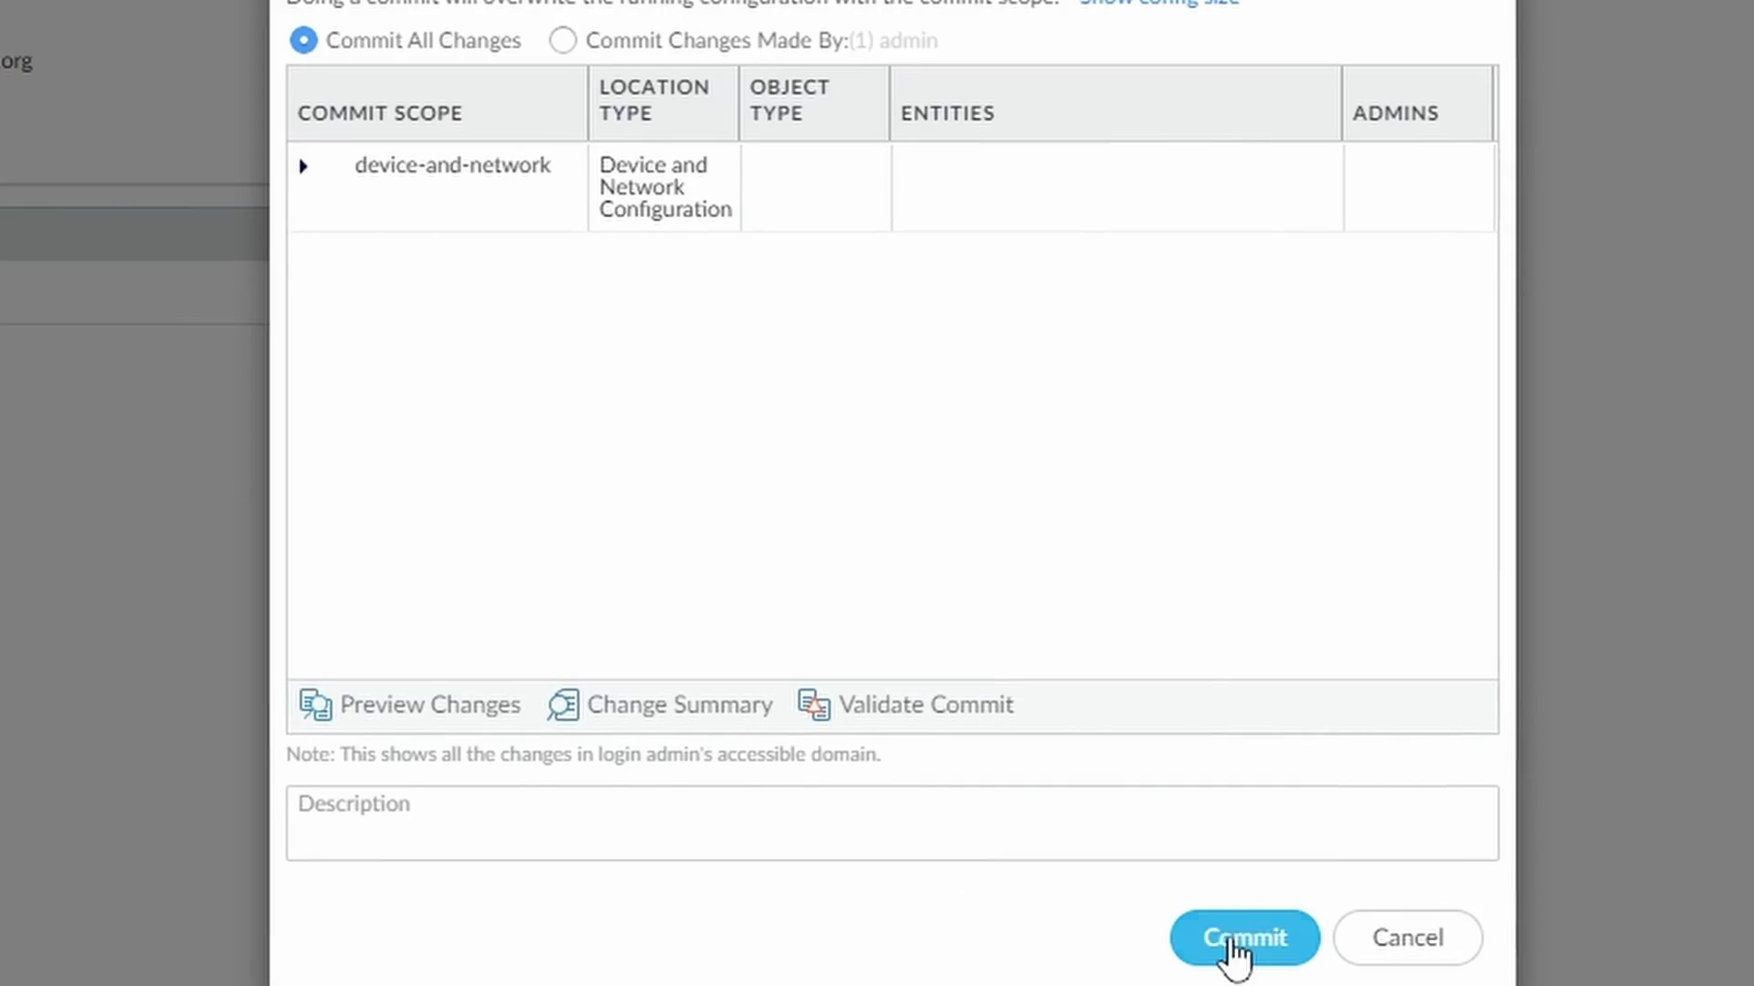
click(1232, 941)
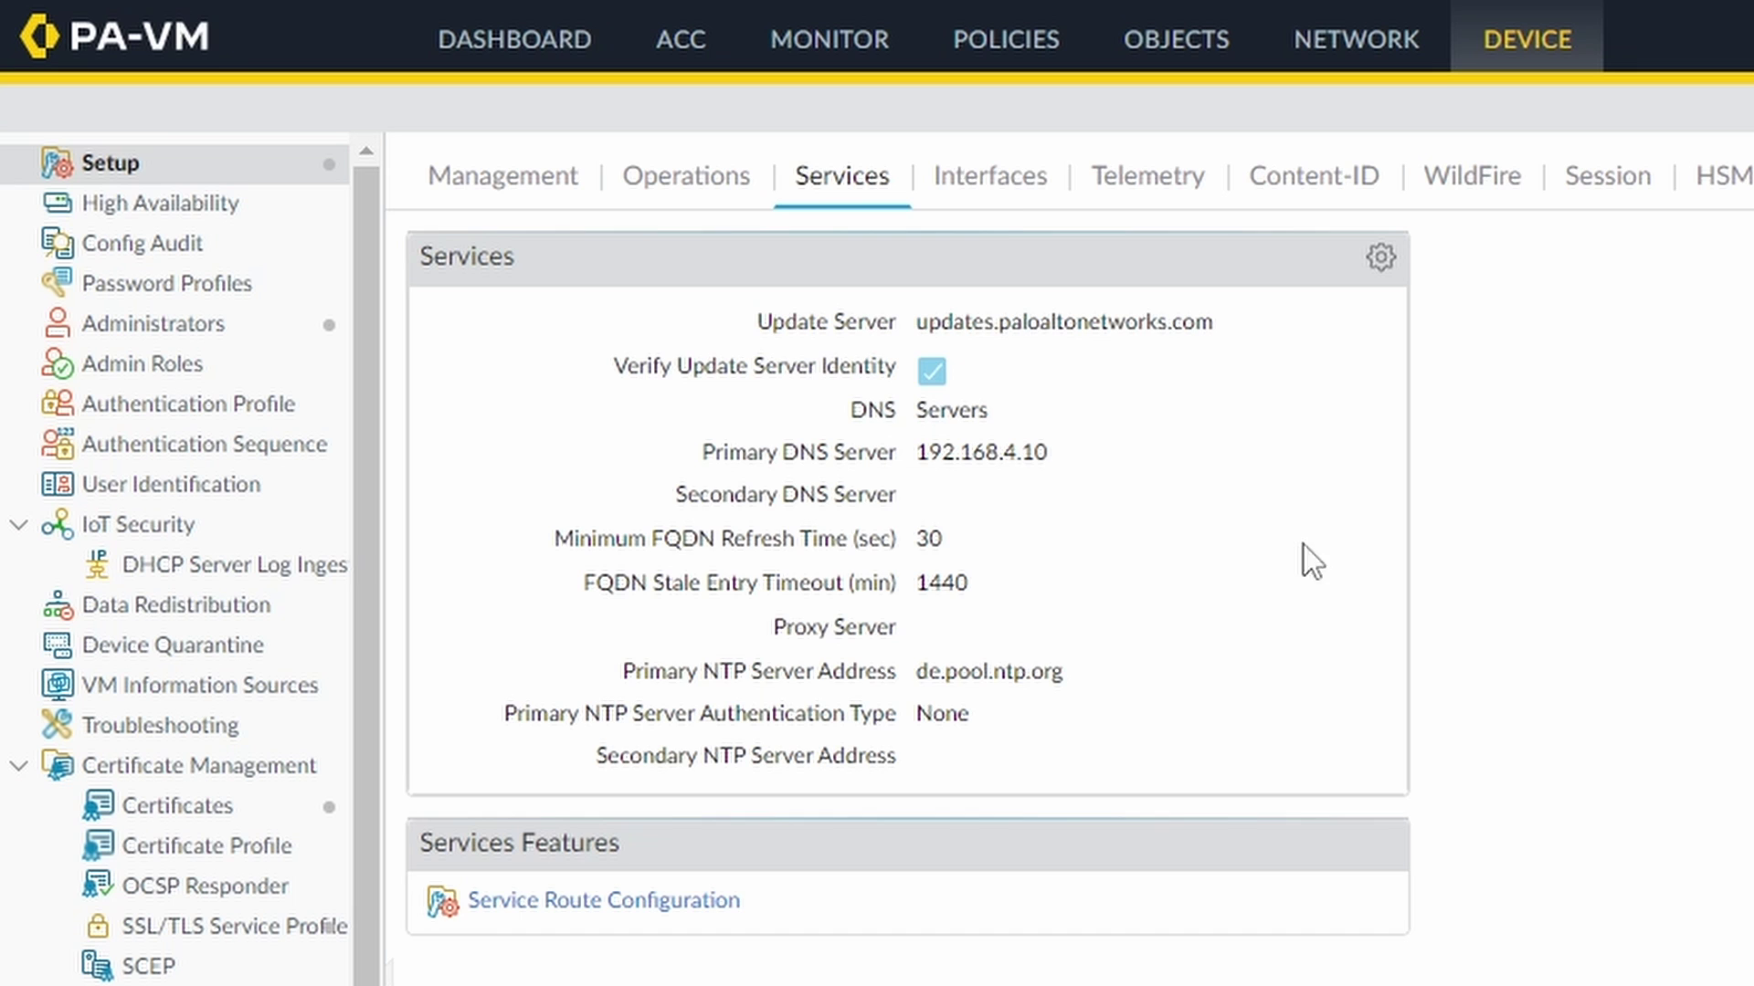
Confirm the management interface uses static 172.16.0.21, netmask 255.255.255.0, gateway 172.16.0.1
click(1019, 189)
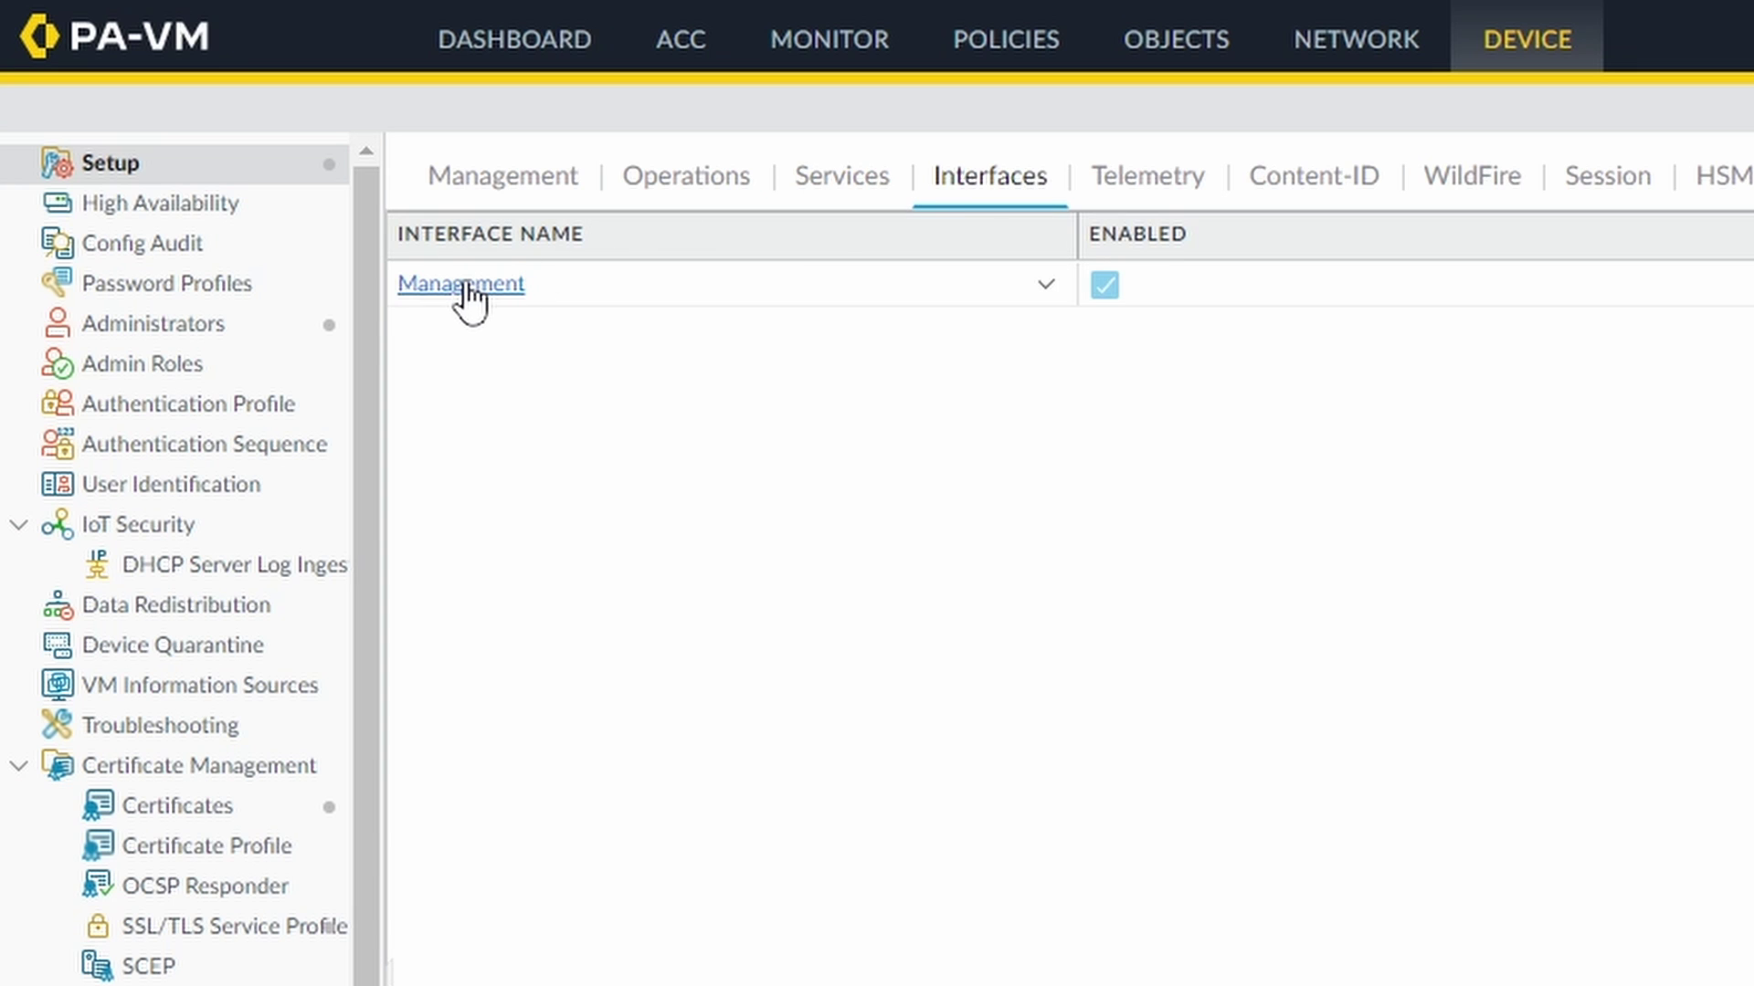
click(468, 285)
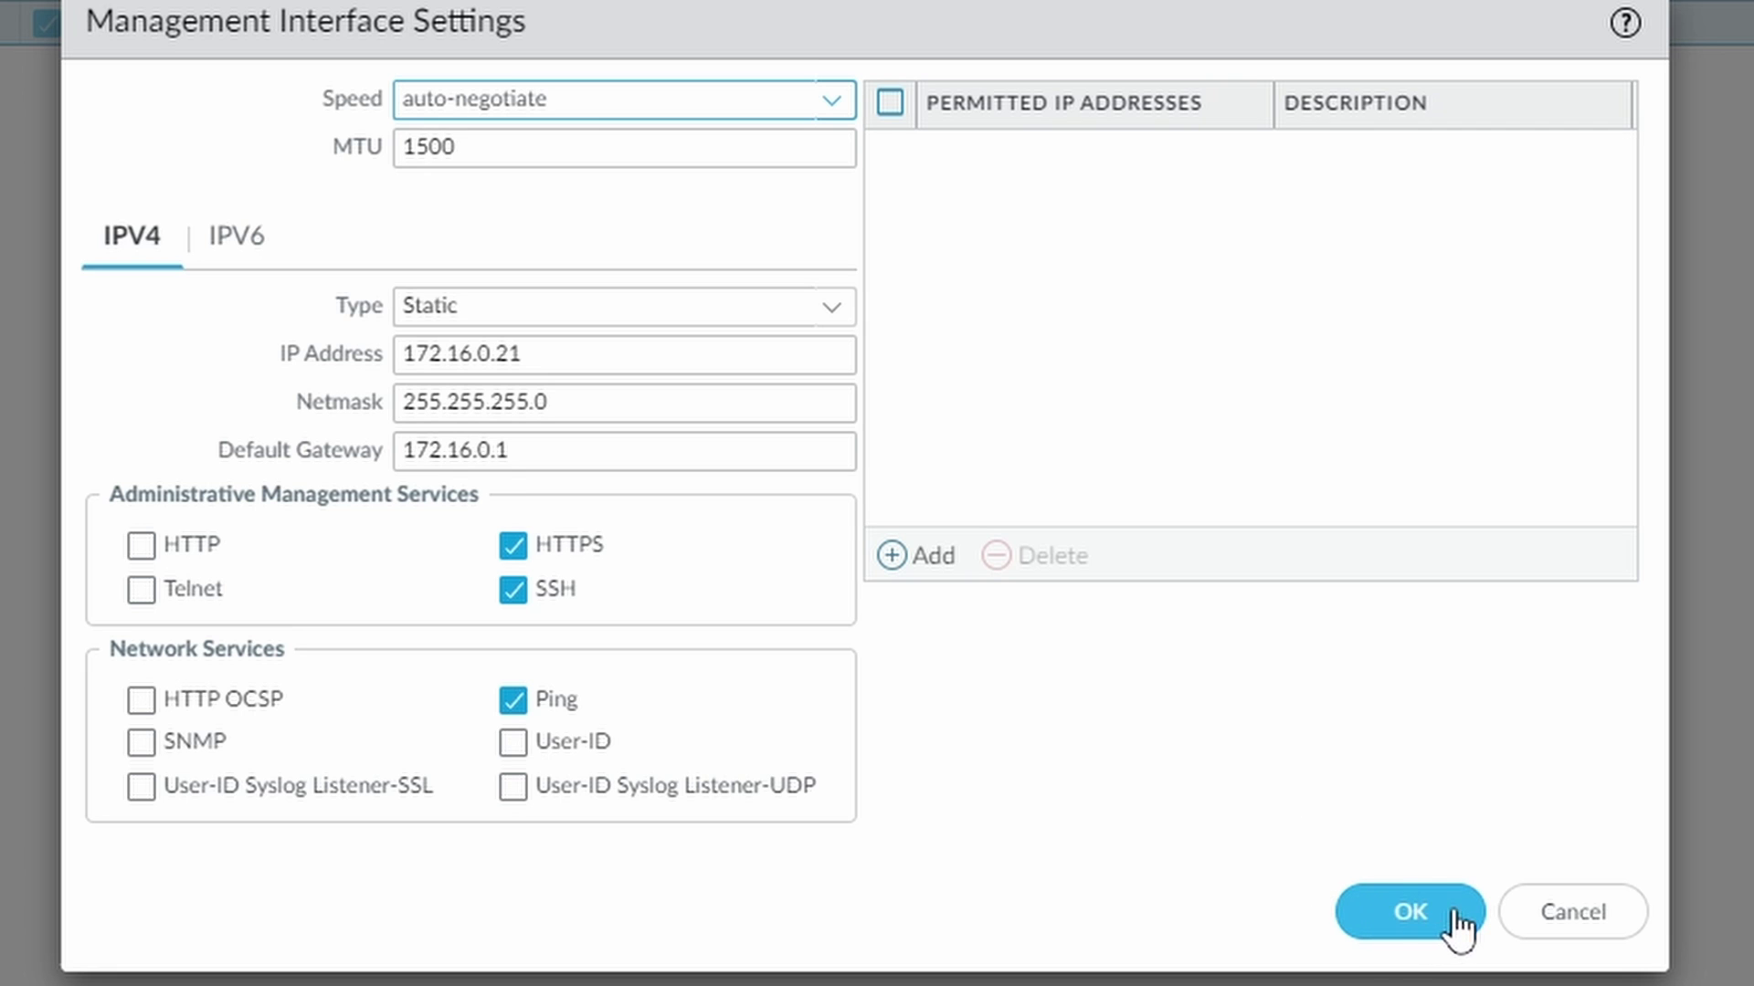
click(1417, 912)
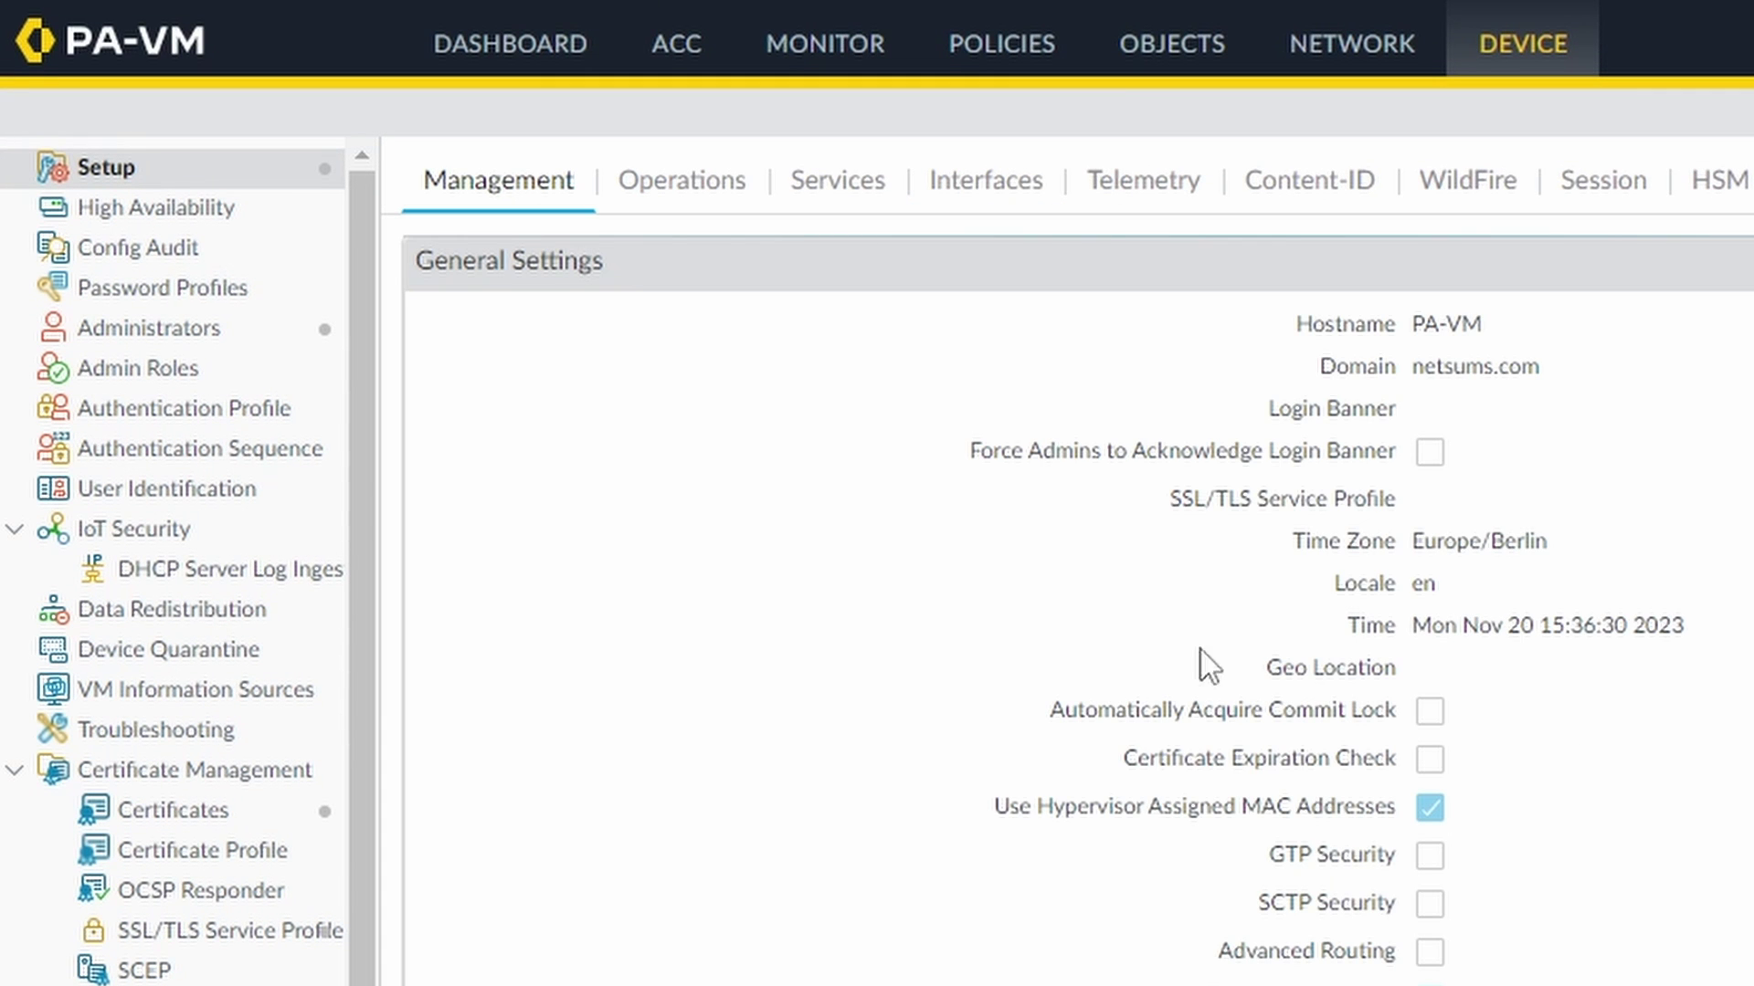
Copy the licensed firewall's Serial # value from the Dashboard's General Information
click(520, 46)
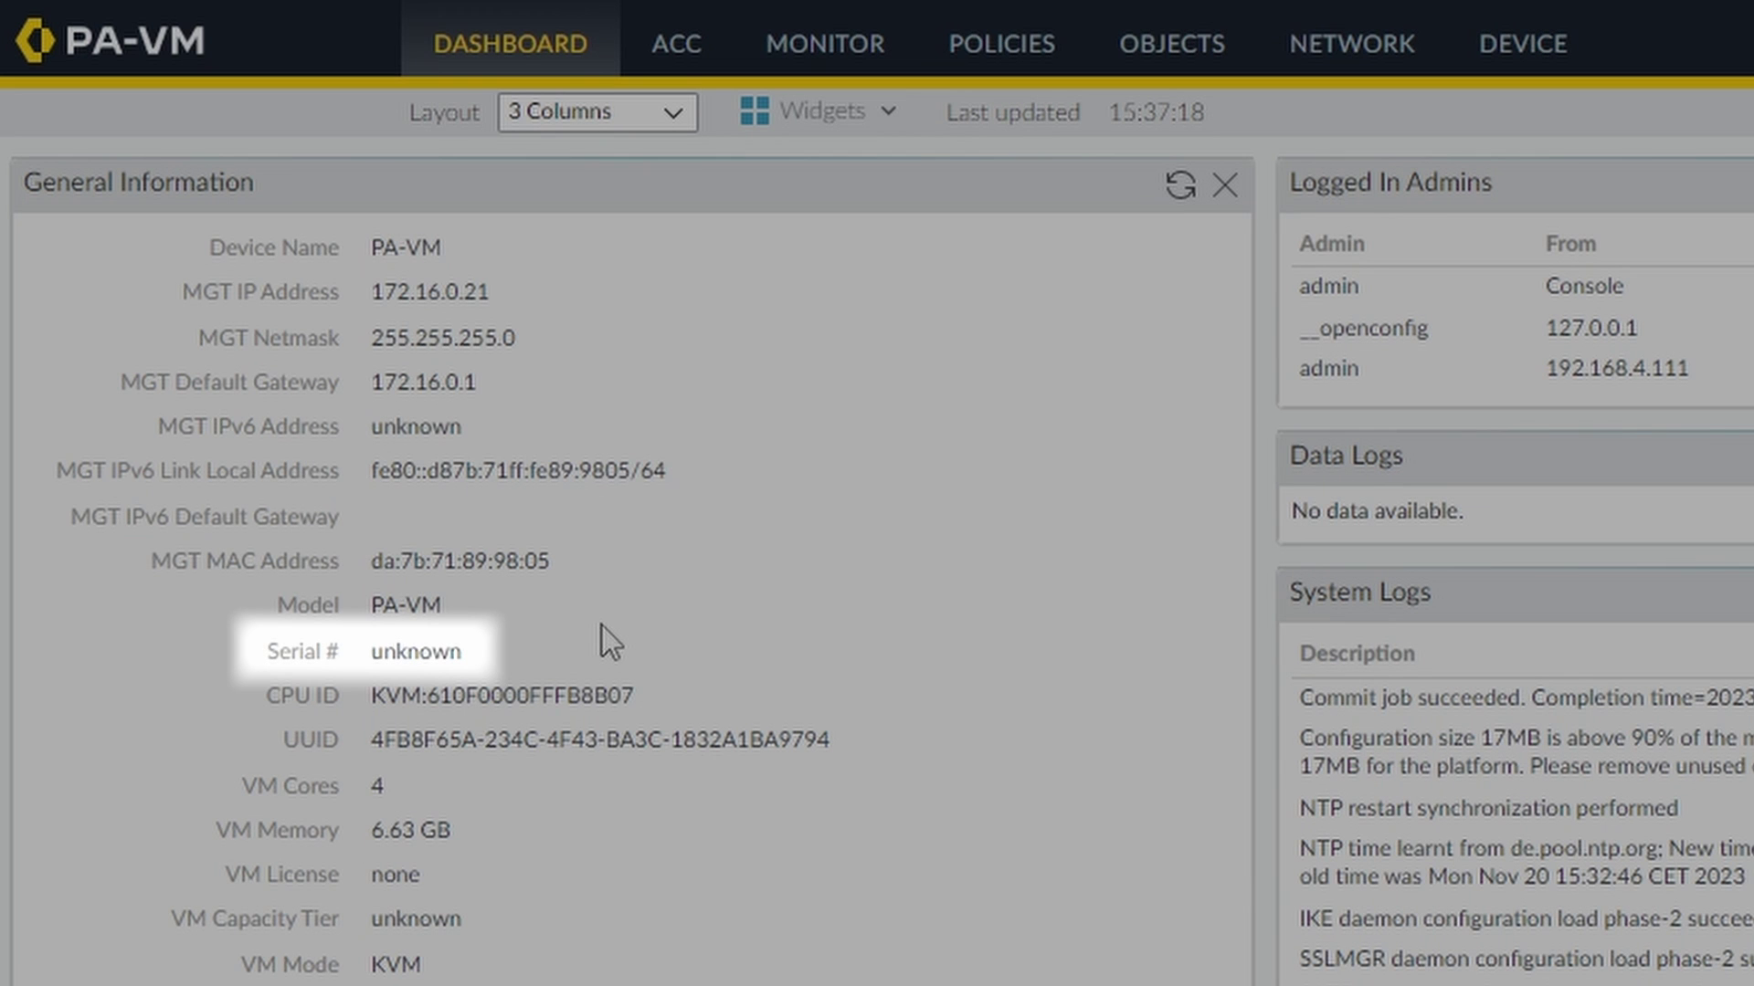
mouse_move(371, 652)
mouse_down()
mouse_move(474, 656)
mouse_move(369, 651)
mouse_up()
click(479, 660)
click(441, 655)
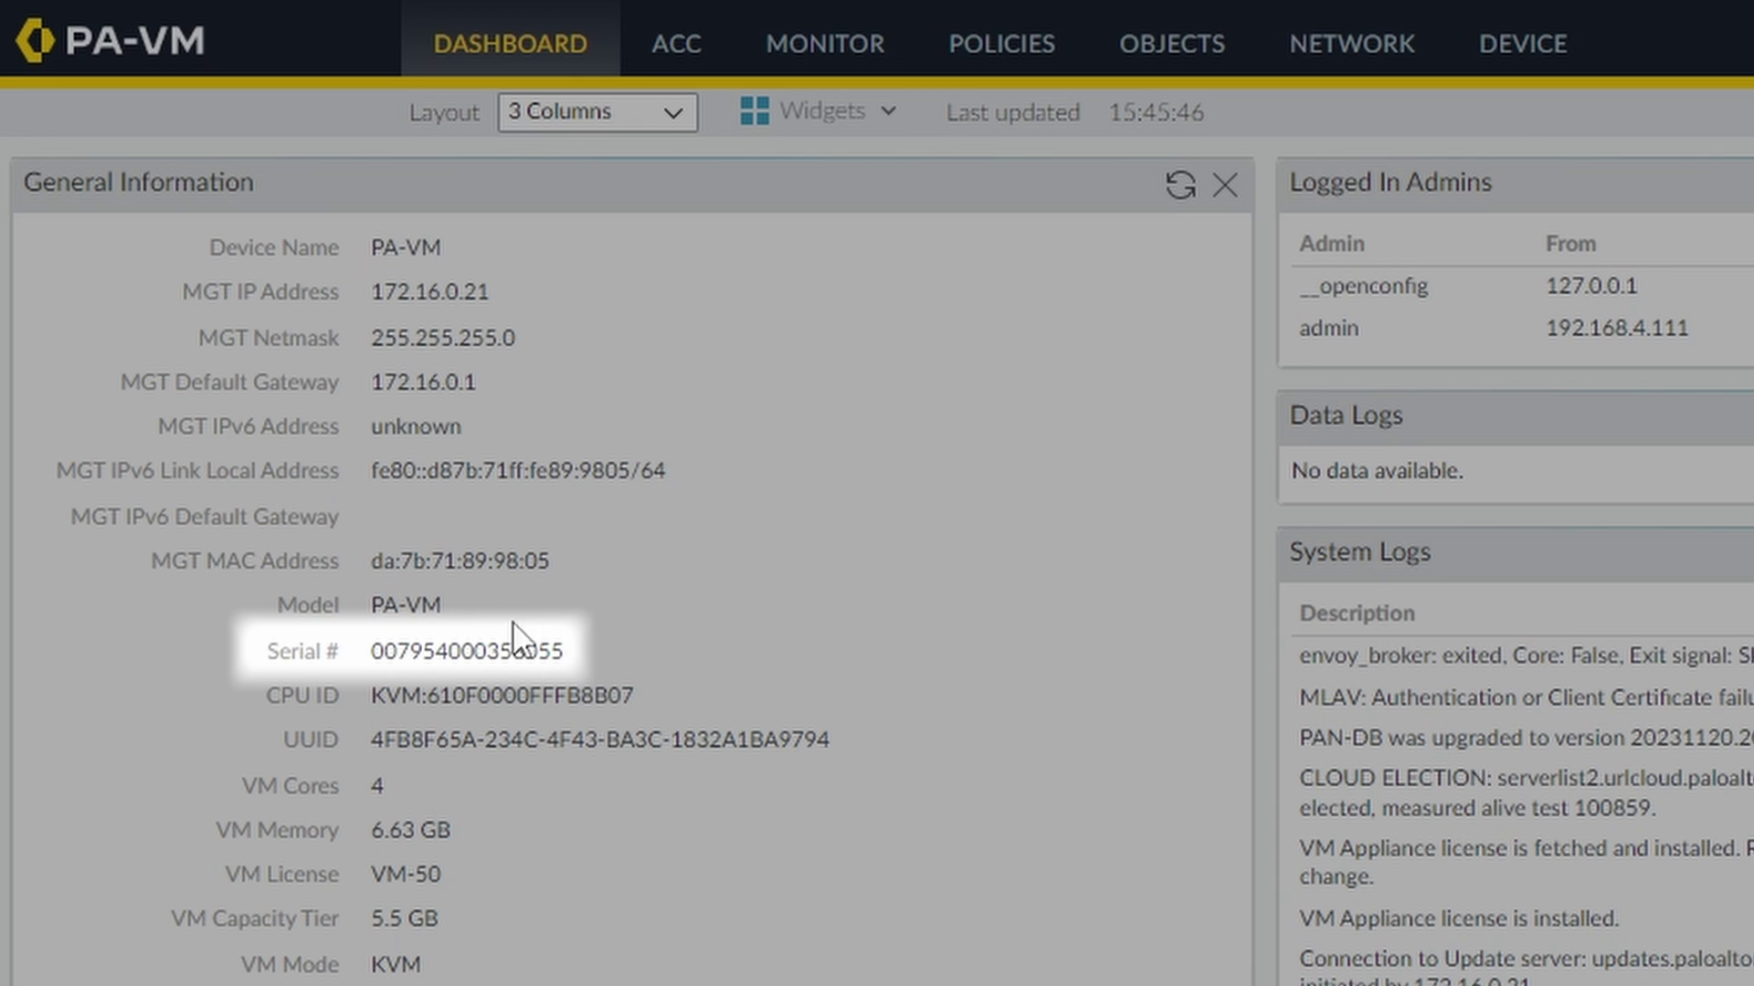
double_click(470, 650)
right_click(470, 651)
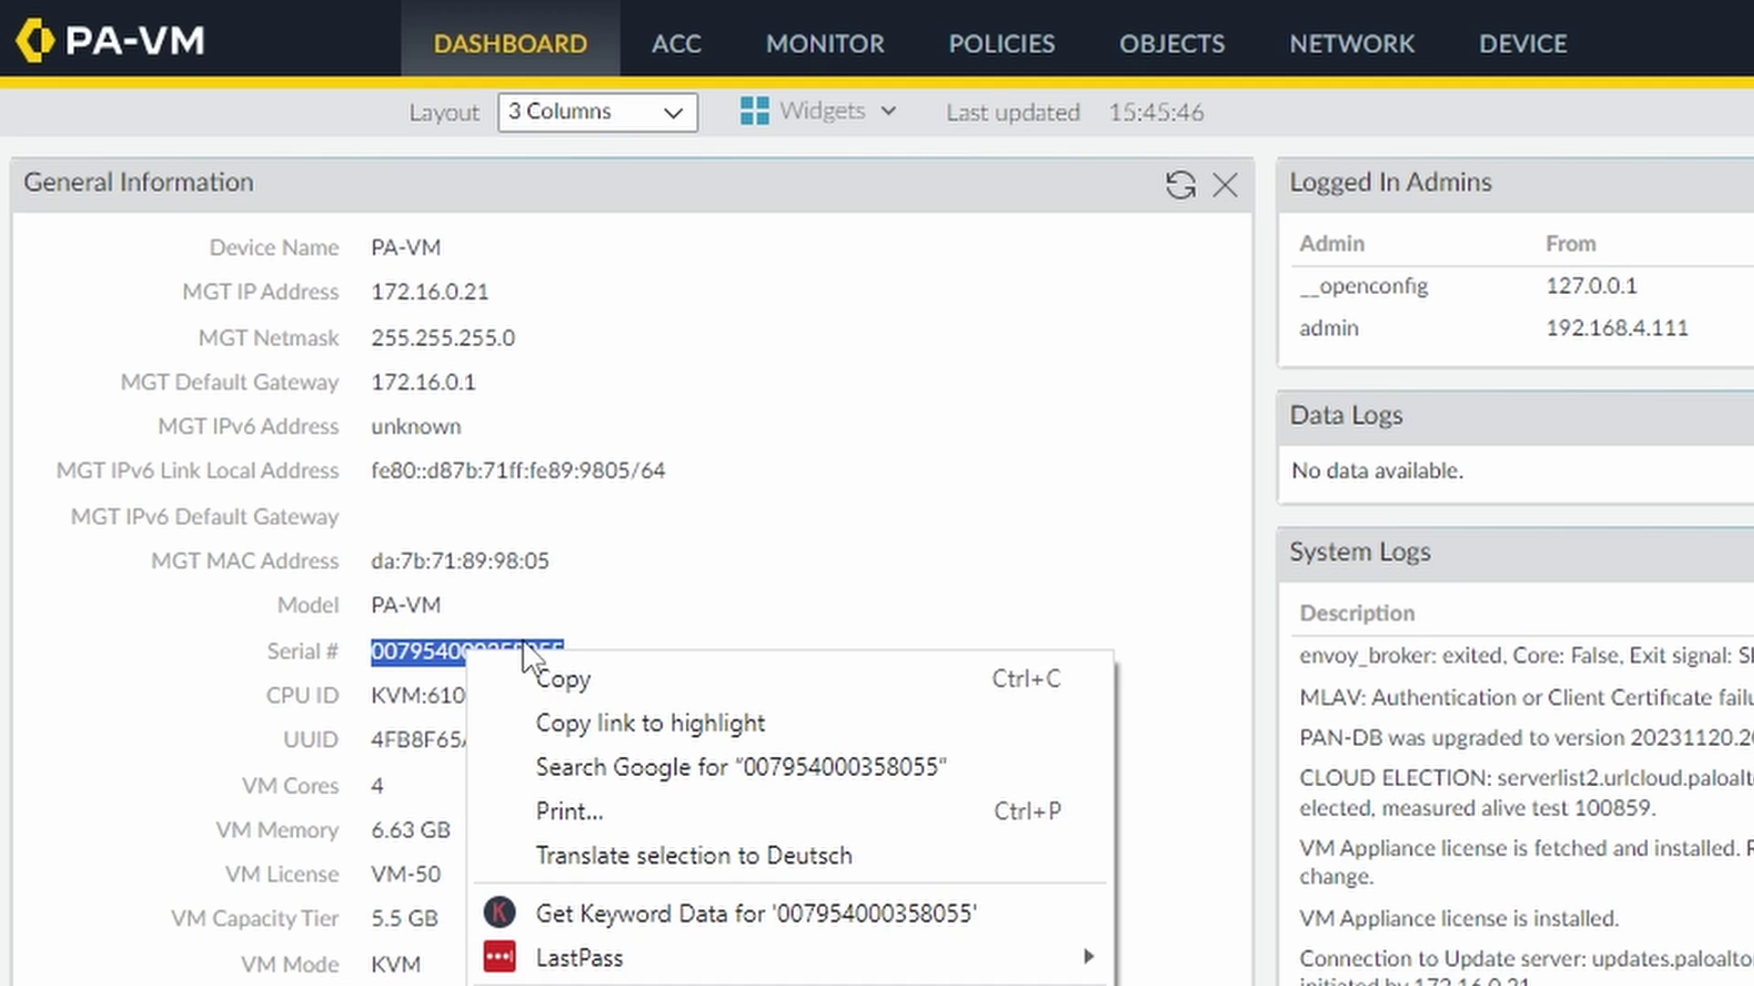
click(534, 675)
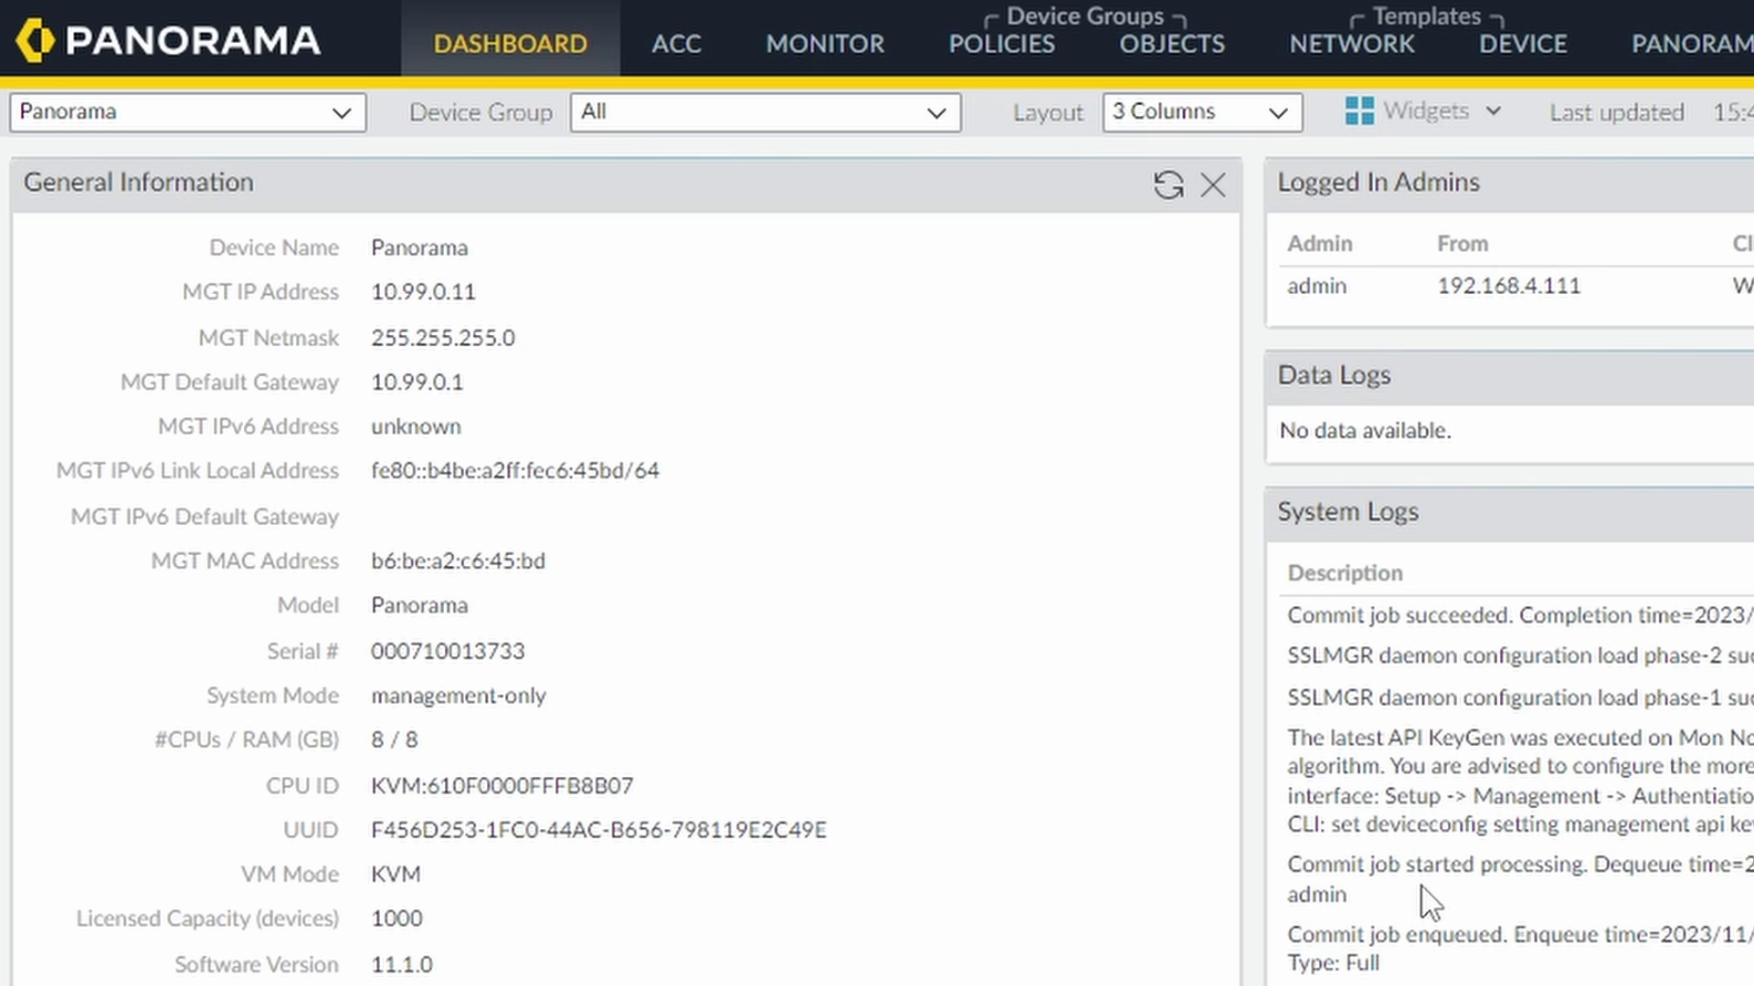
Add a managed device with the pasted PA-VM serial and copy its generated auth key
click(1668, 63)
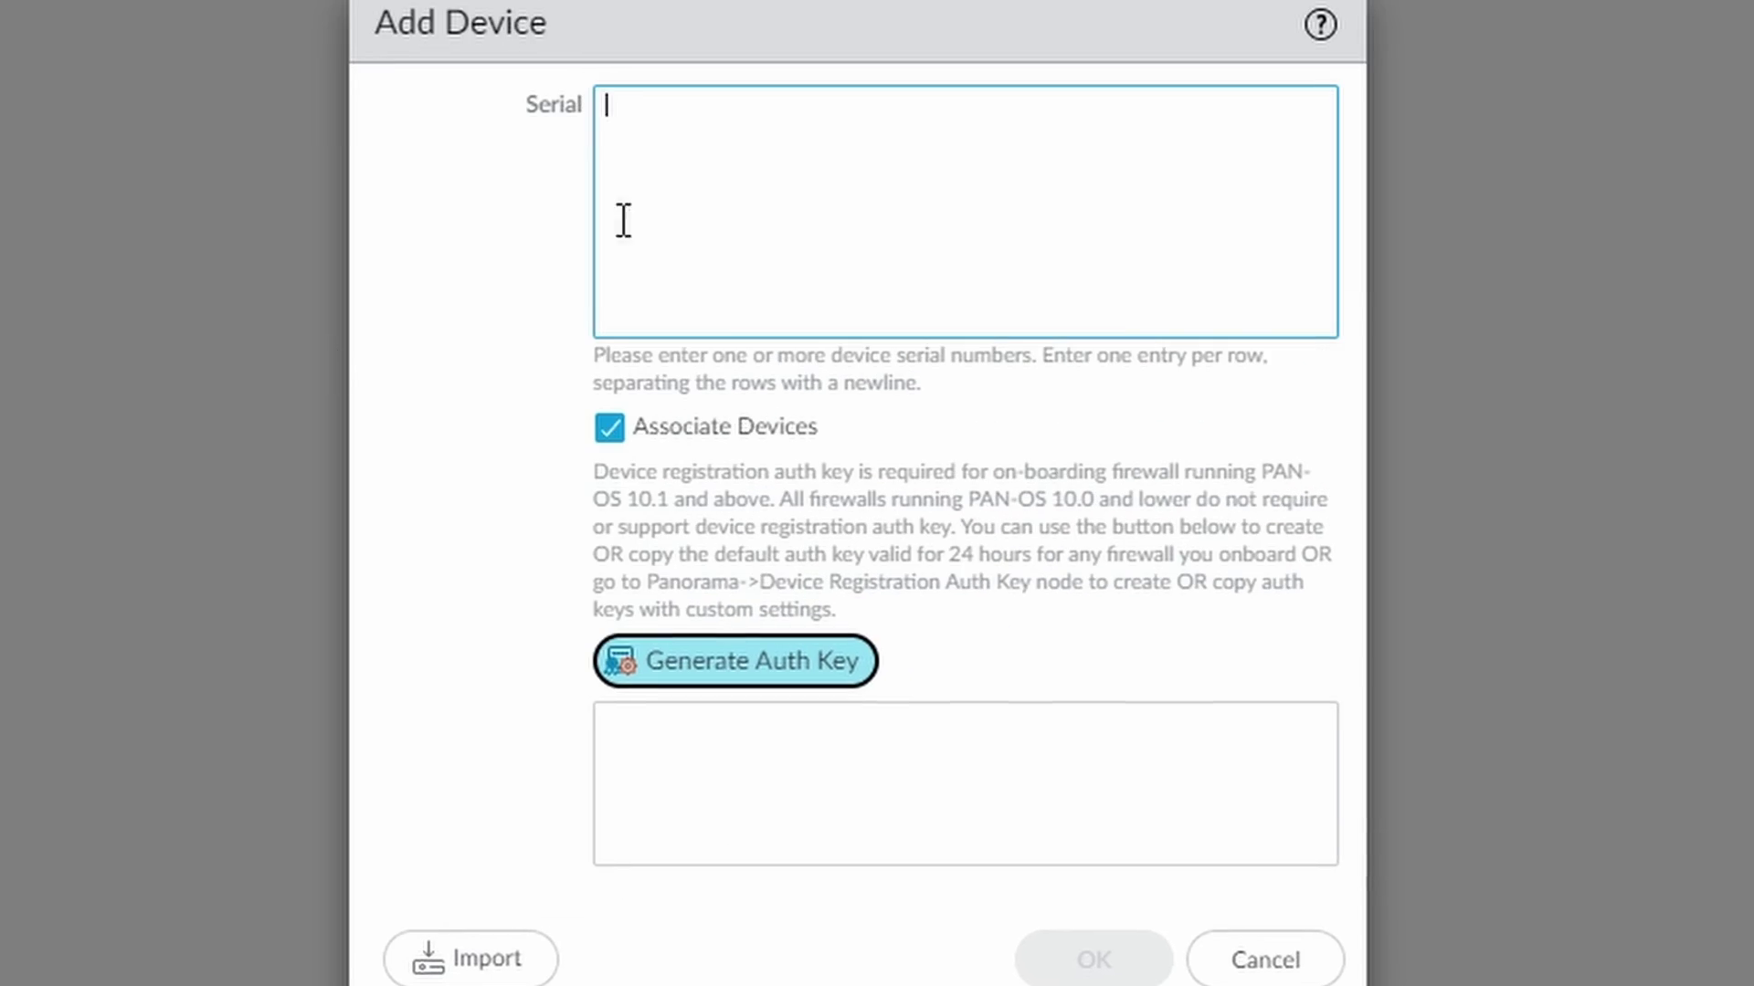
click(774, 167)
key(ctrl+v)
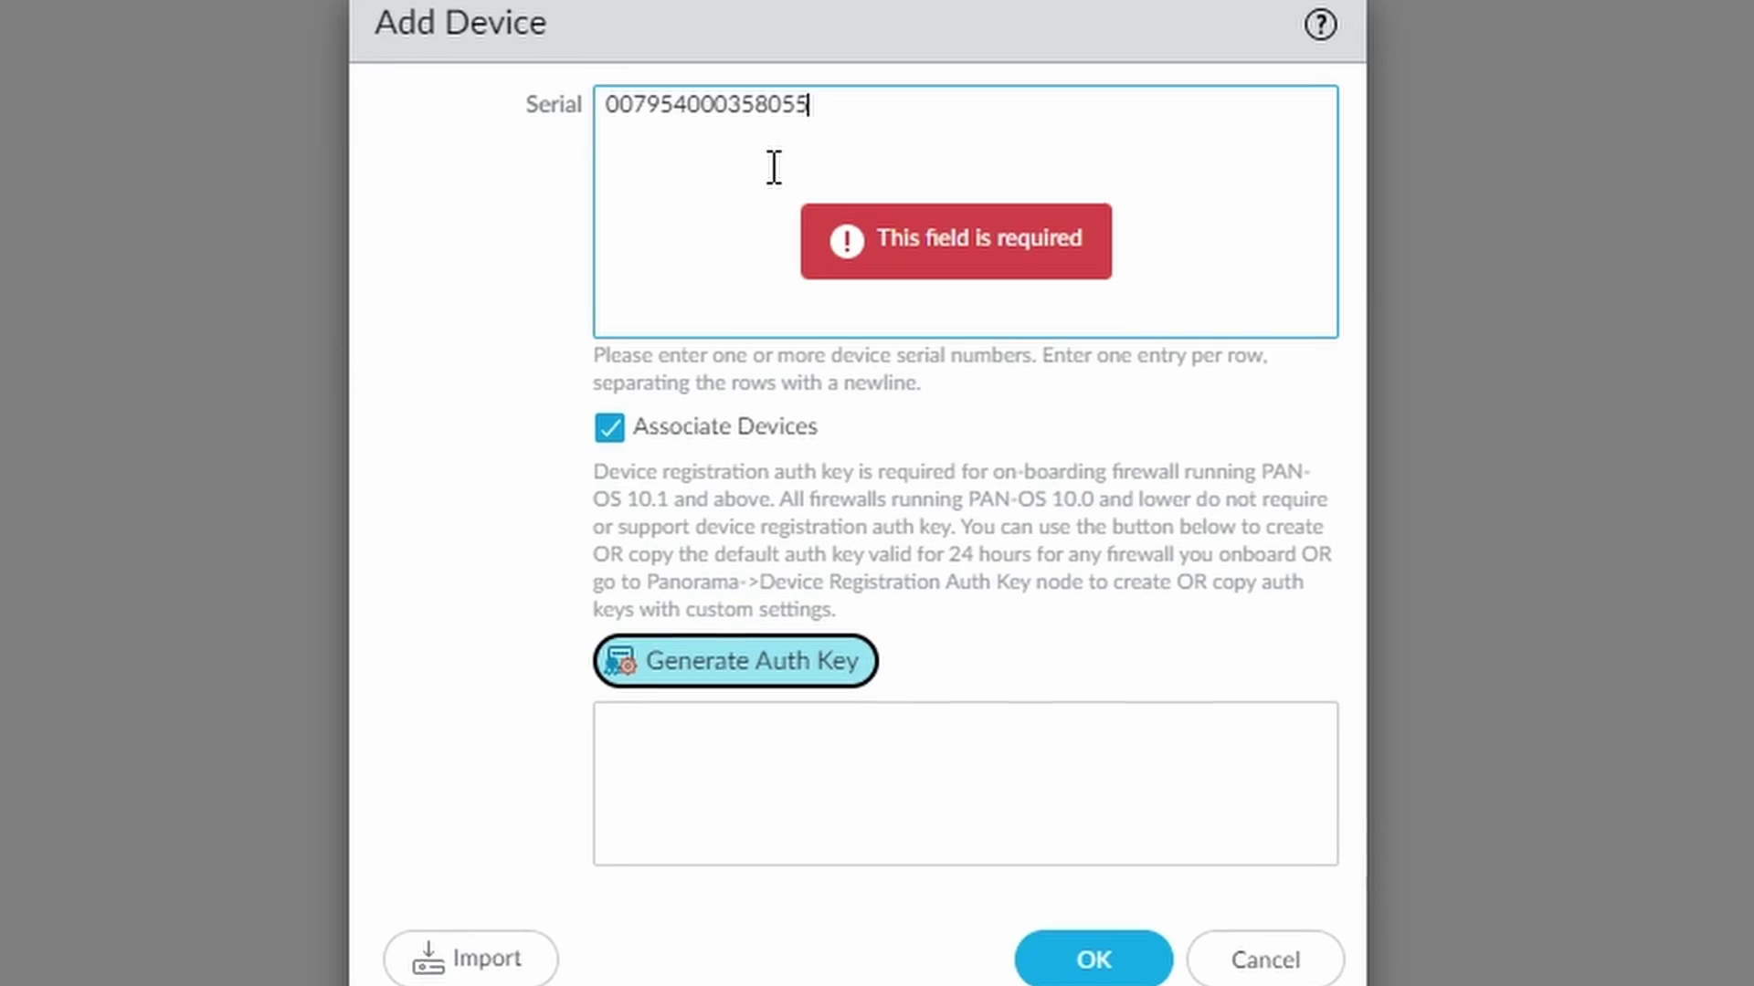
click(777, 669)
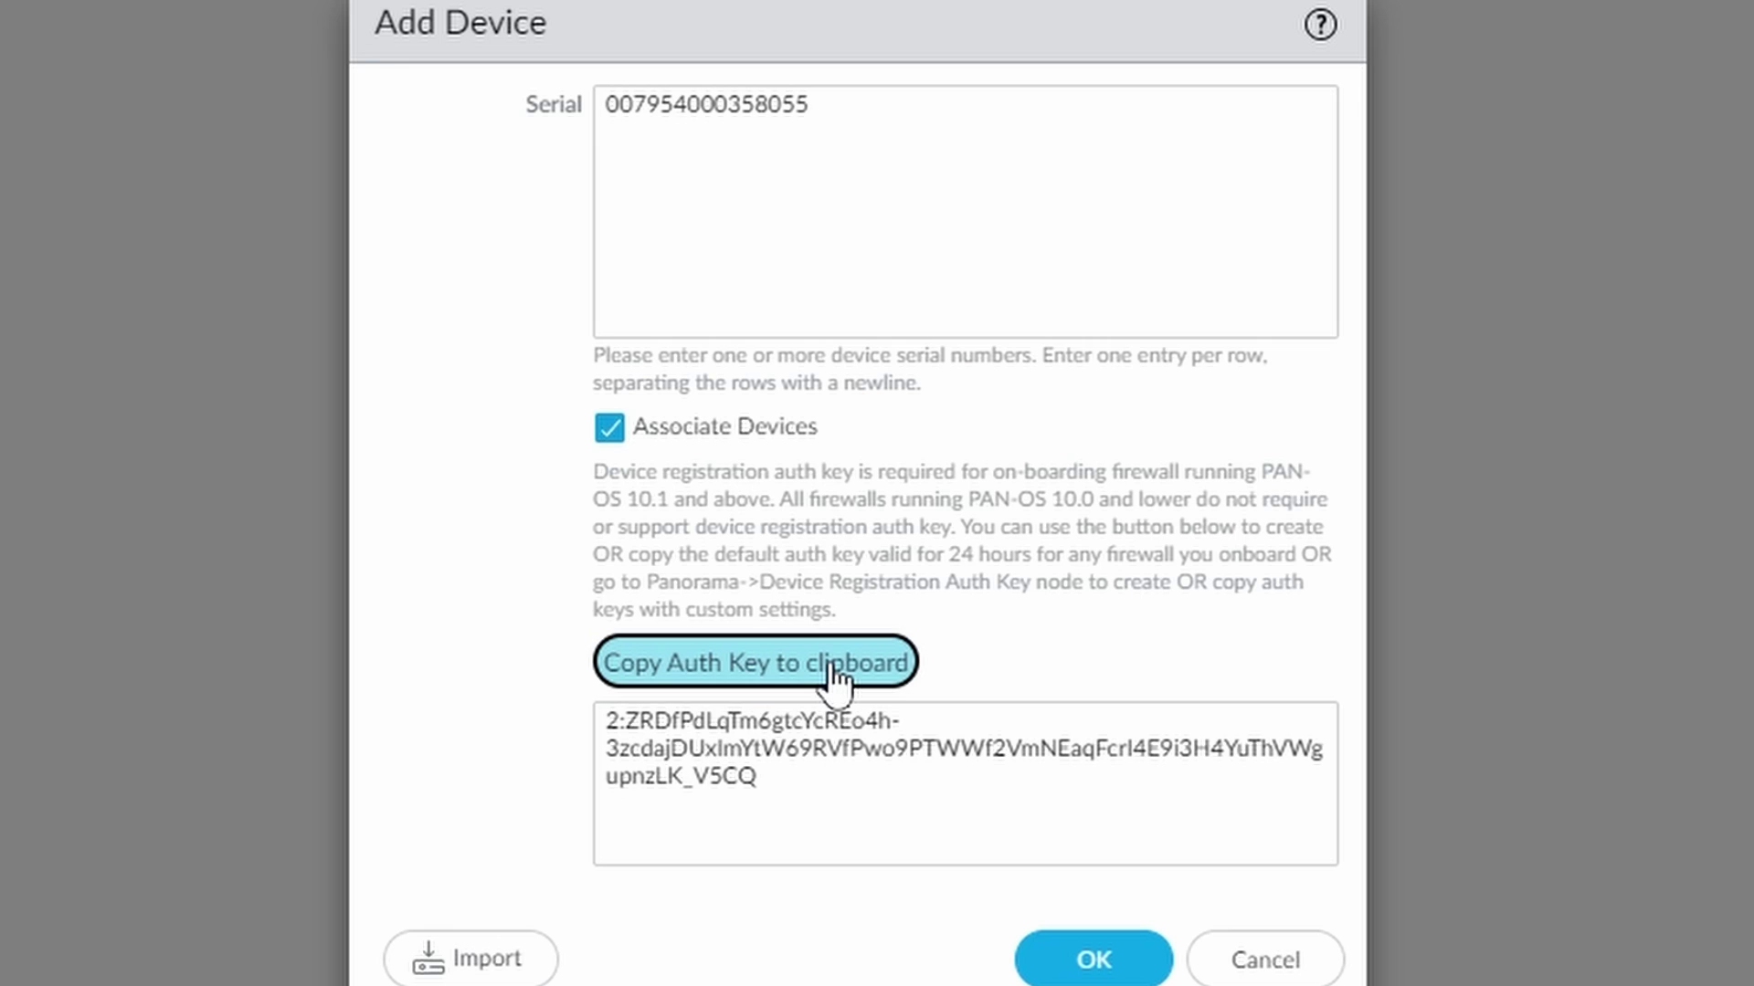
click(831, 668)
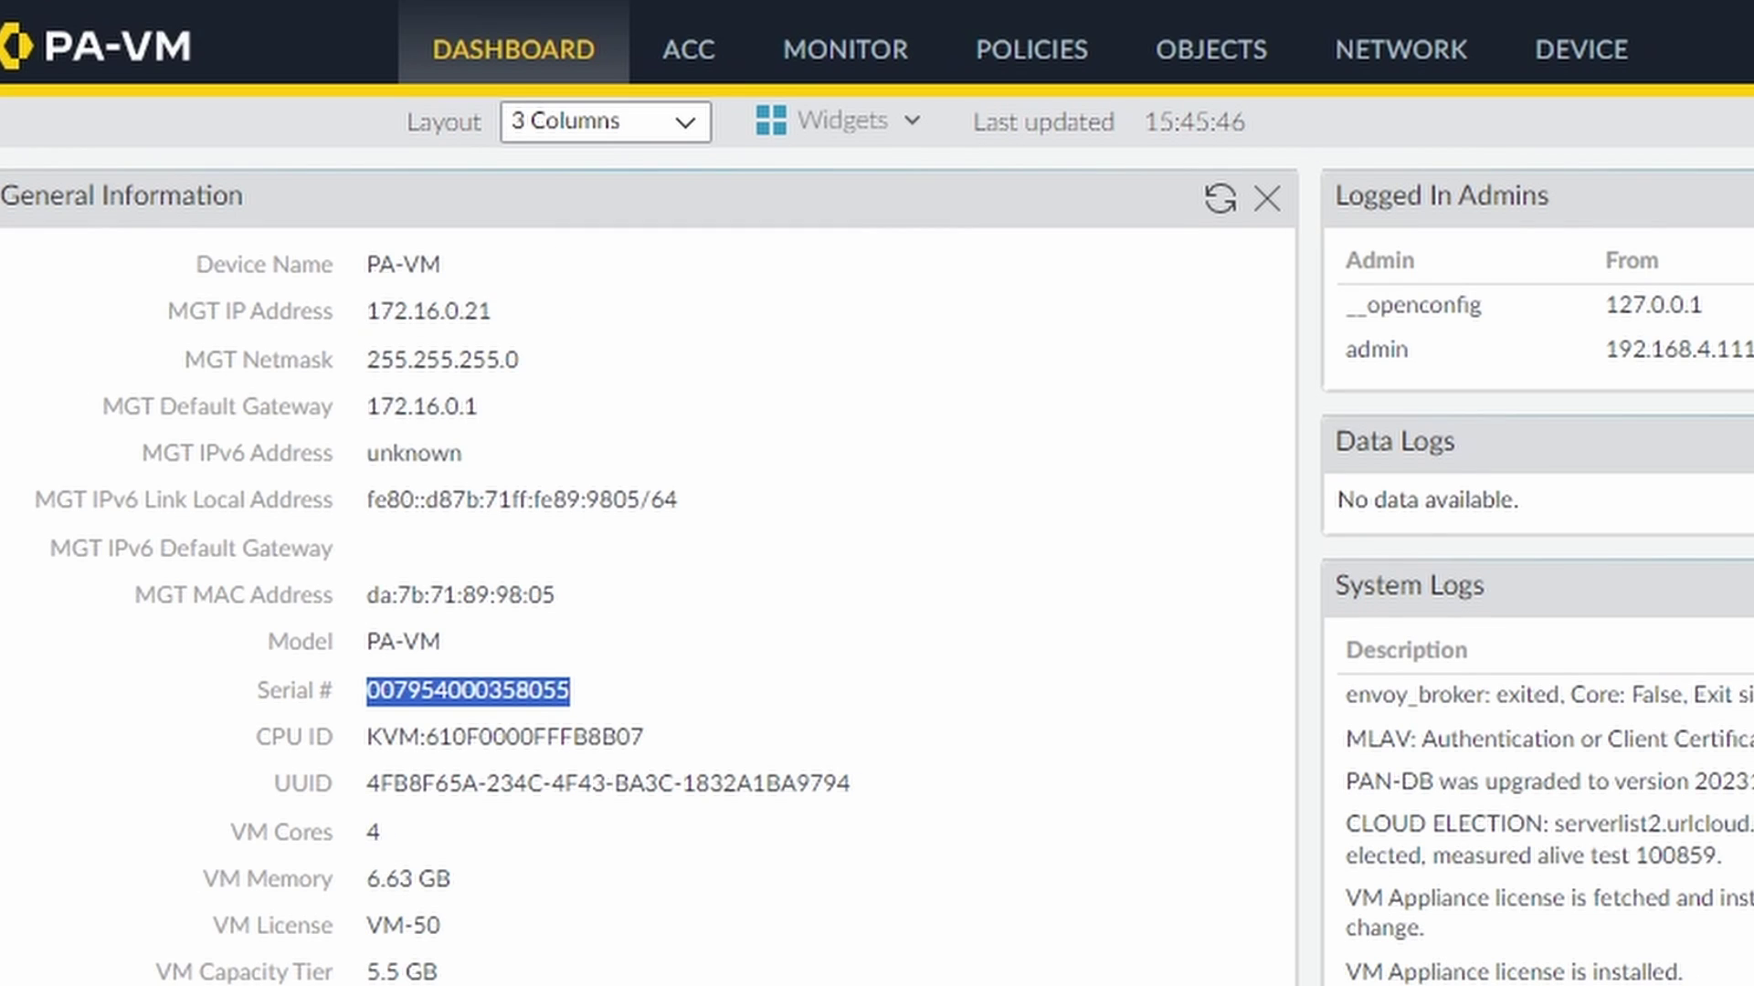
In Panorama Settings, paste the auth key and set Panorama server 10.99.0.11
click(1583, 55)
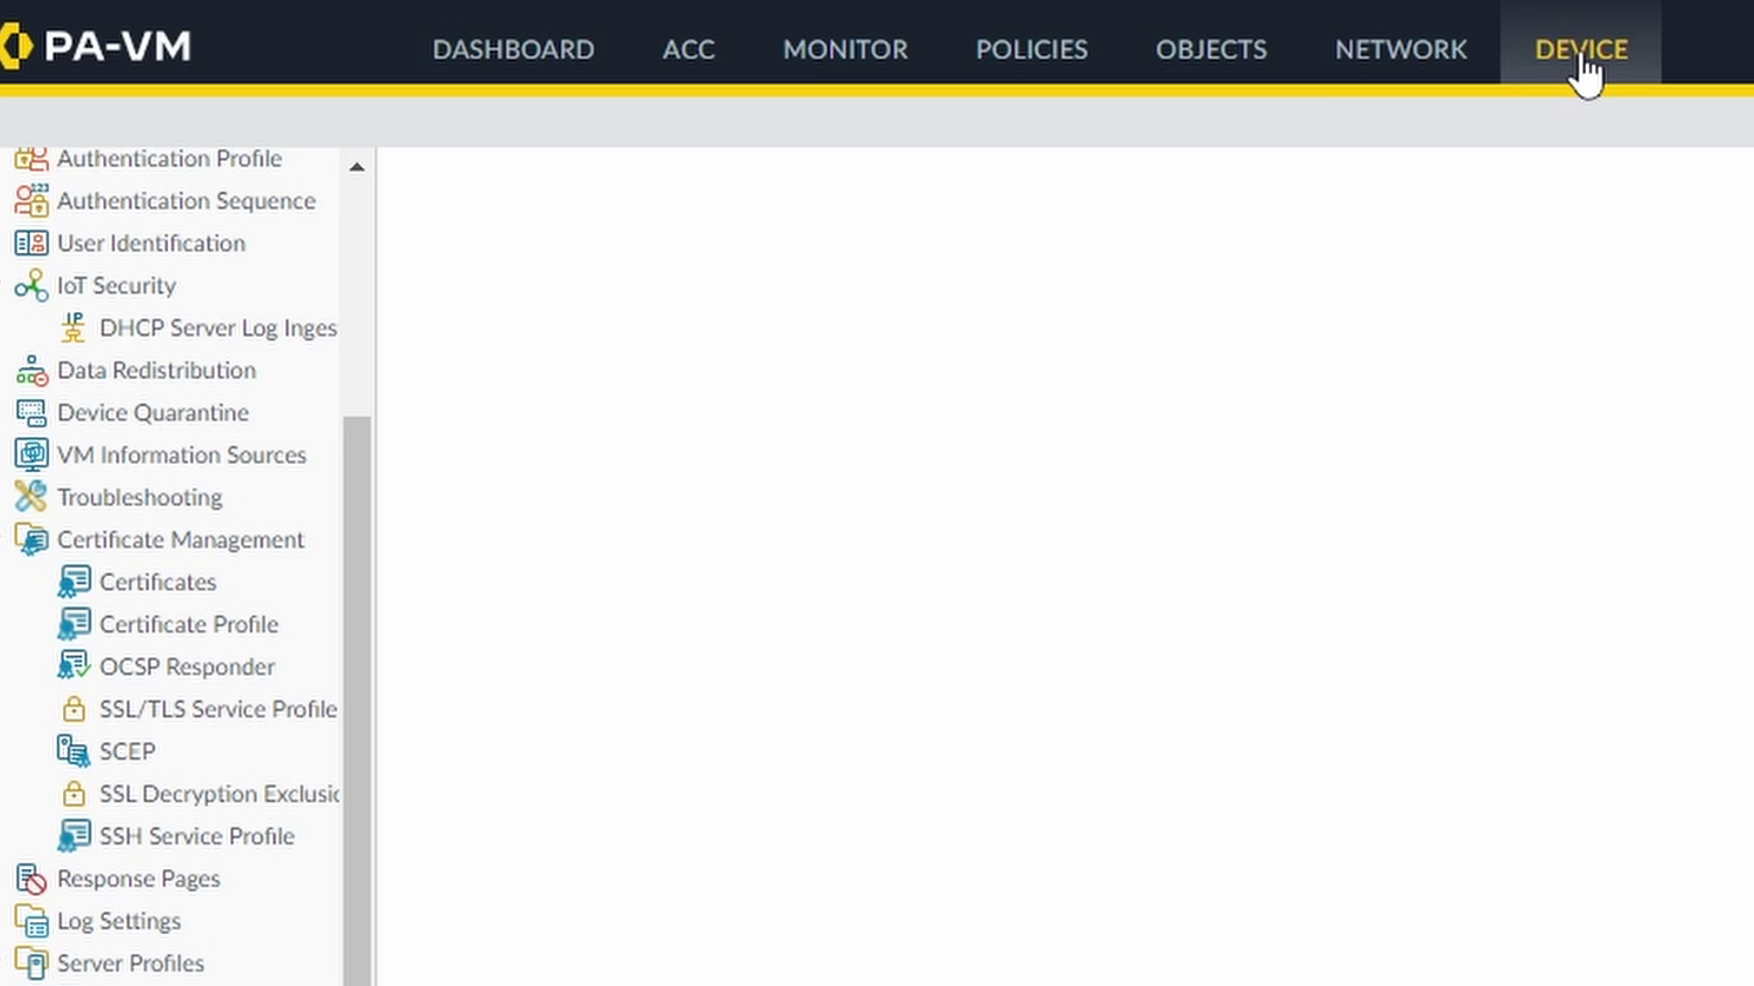
scroll(360, 203, up, 3)
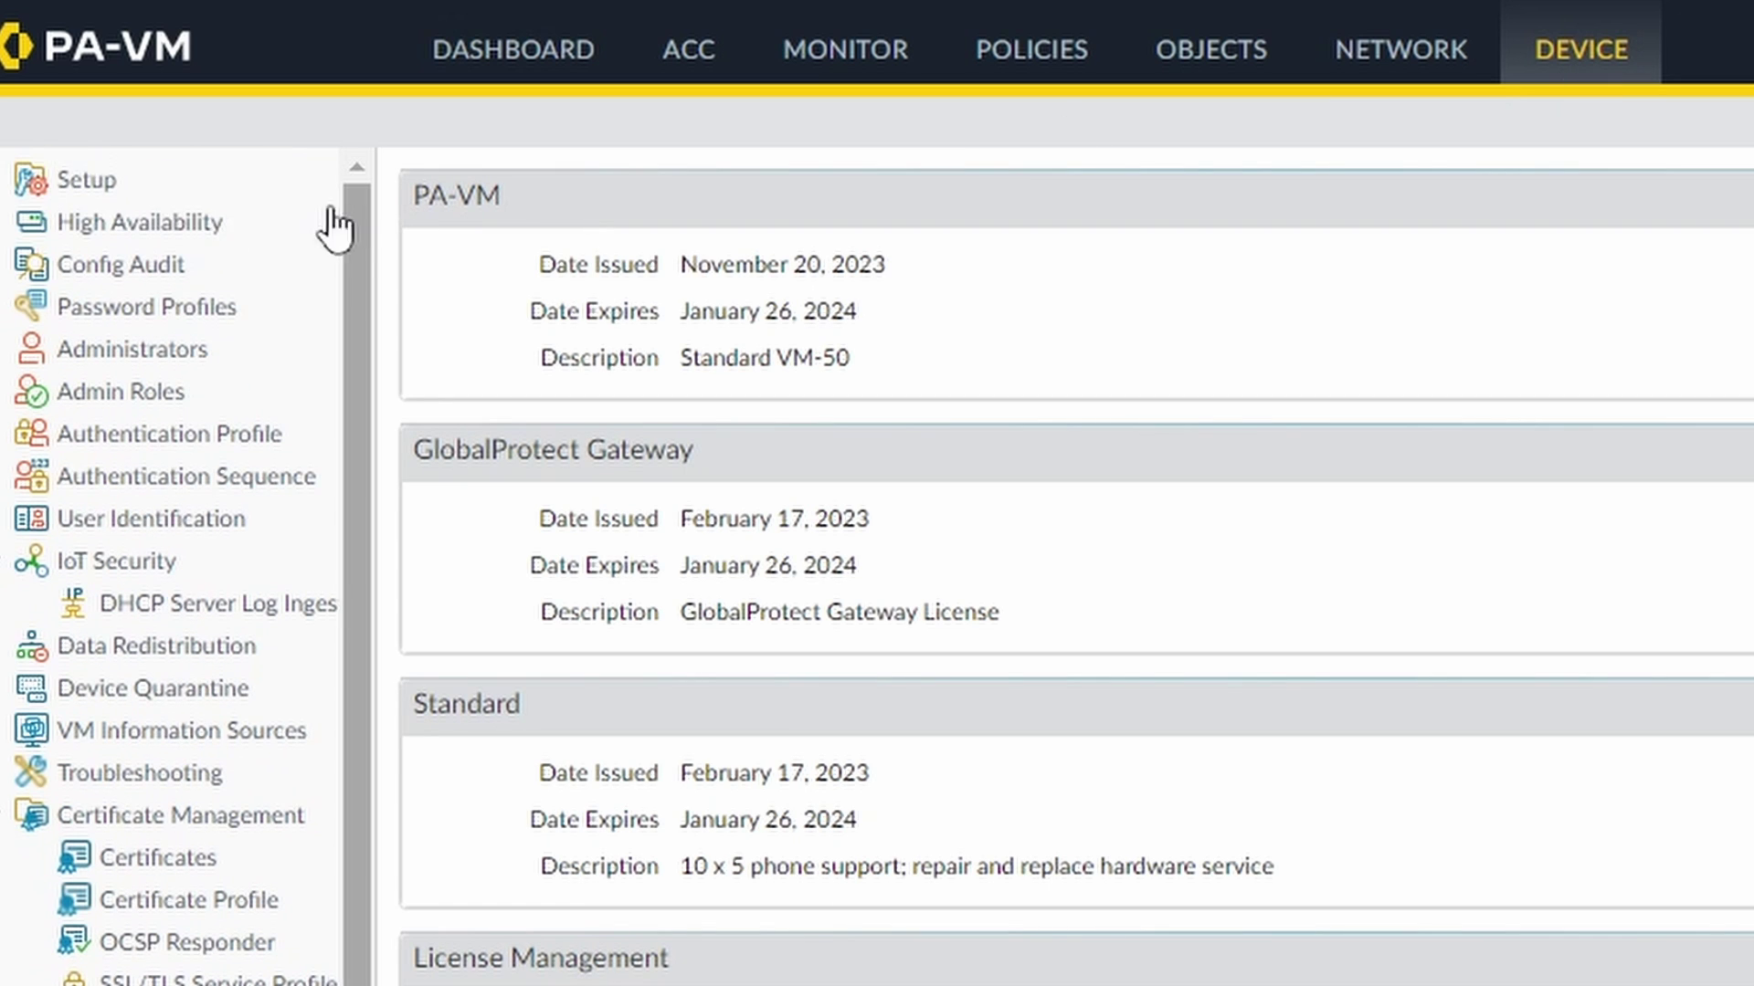
click(135, 197)
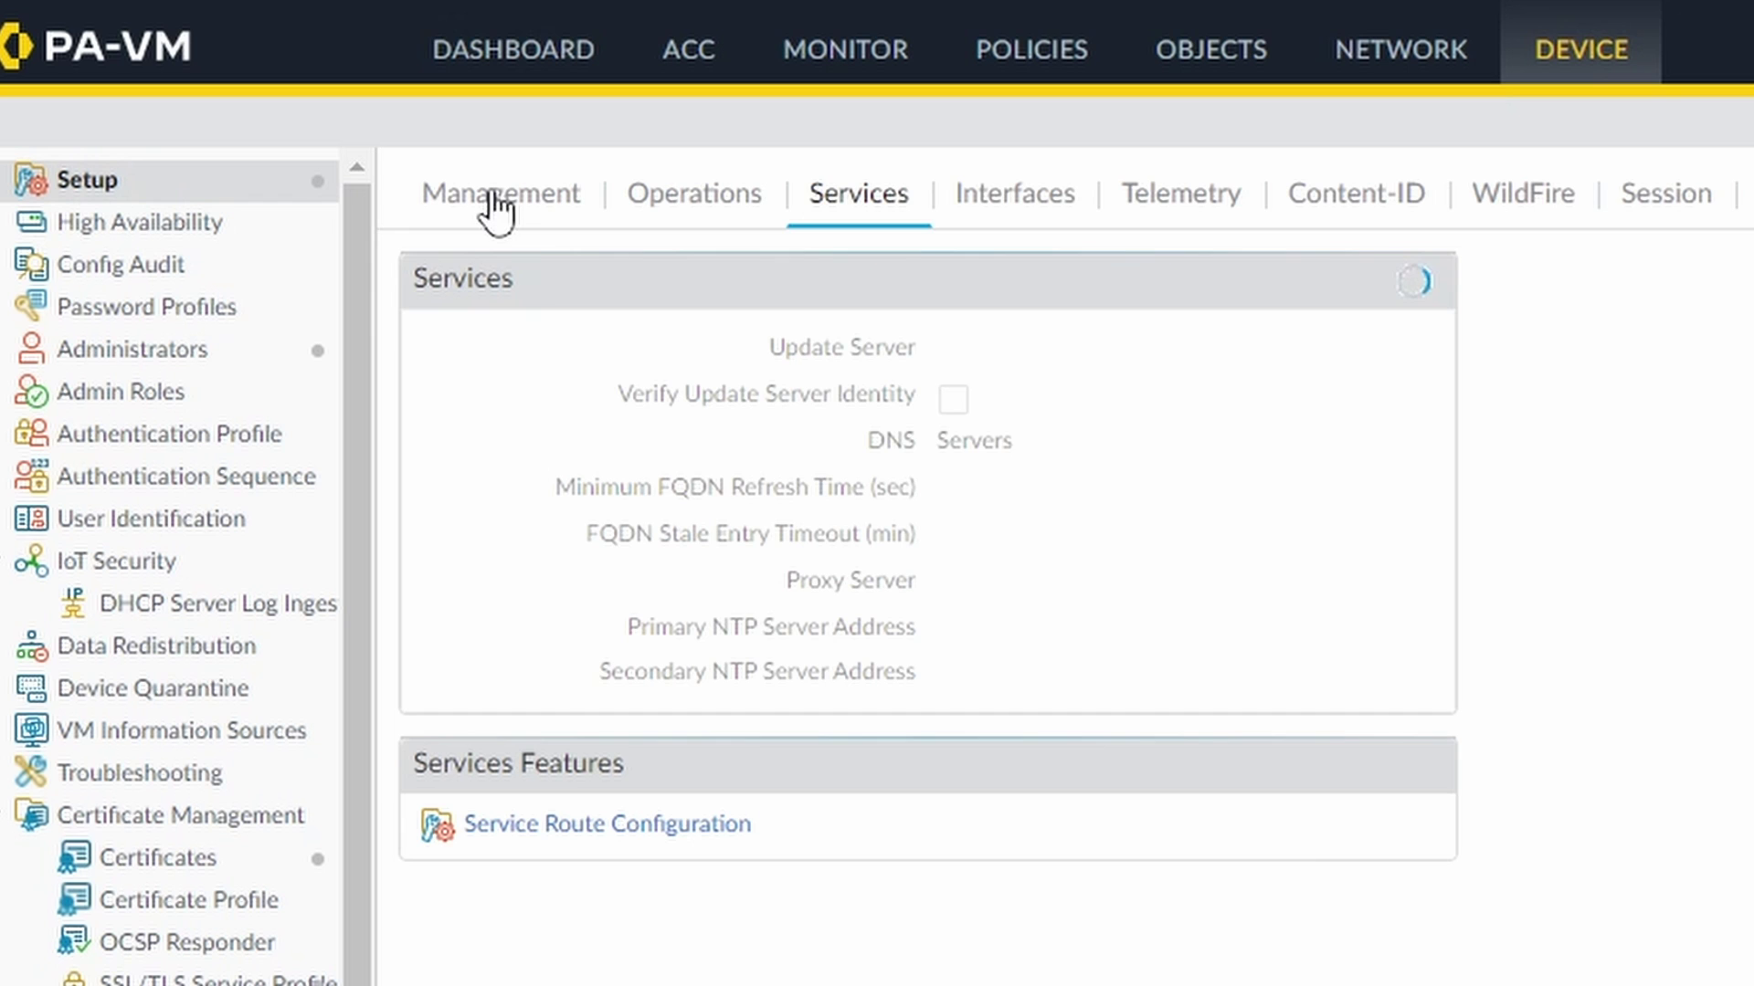
click(498, 202)
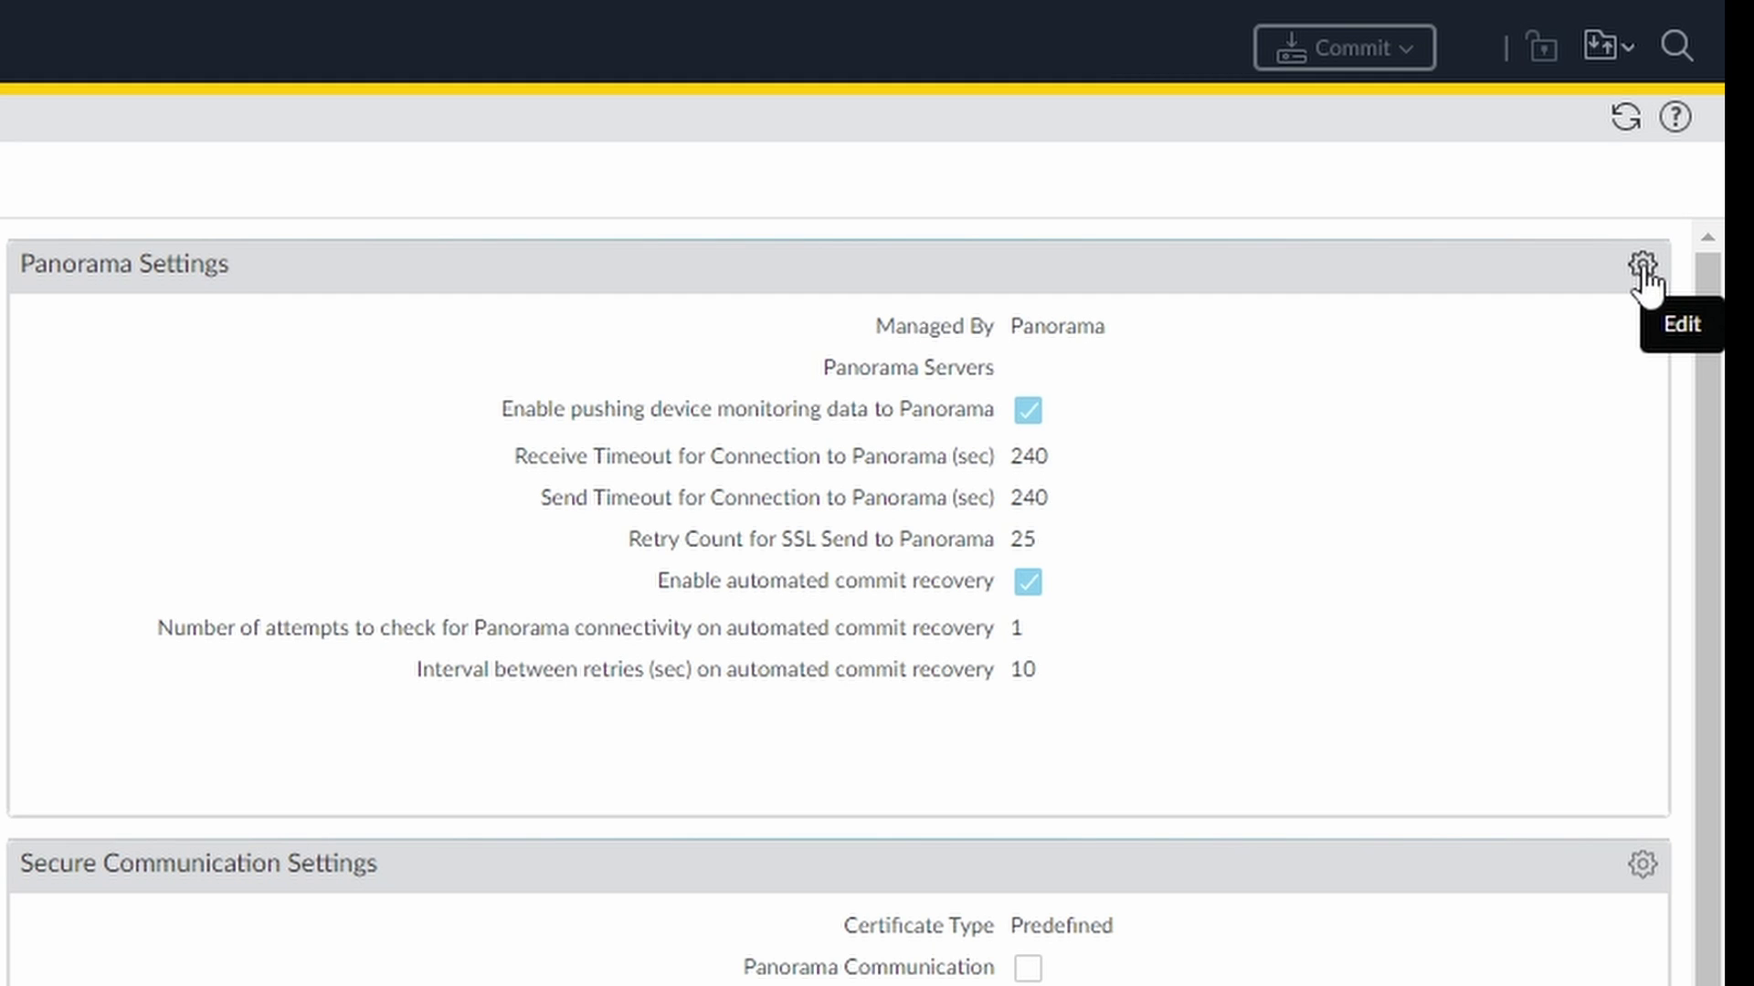
click(1642, 265)
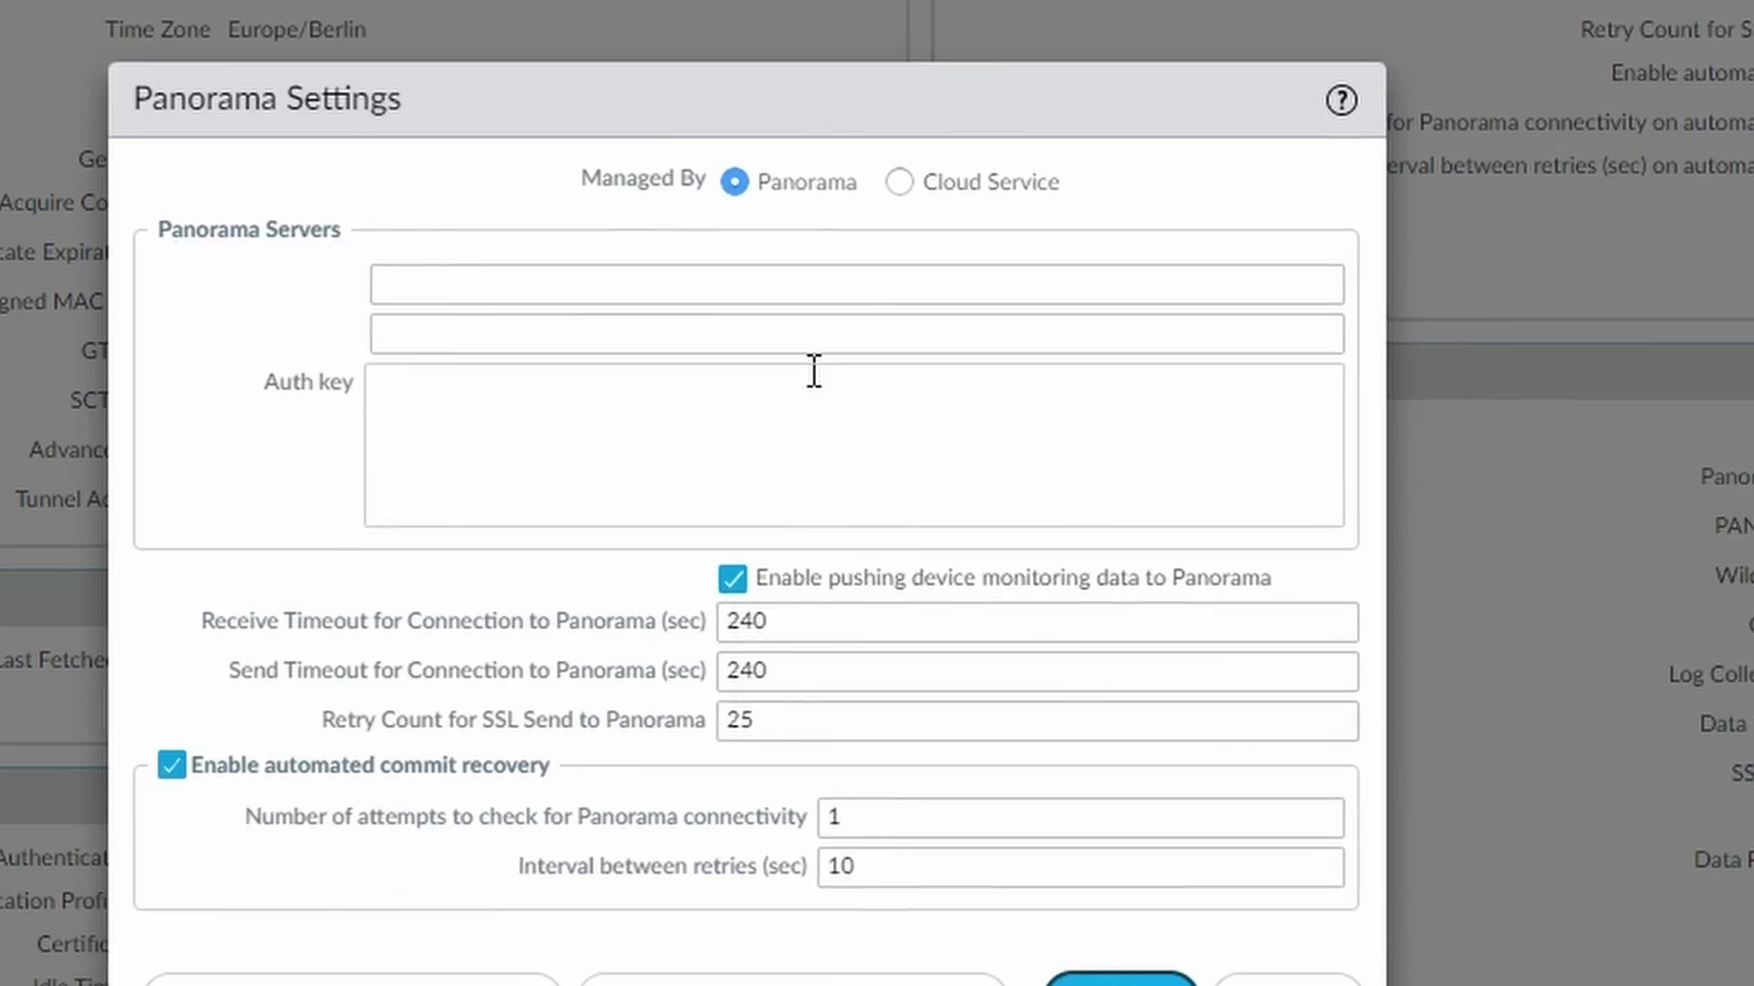
click(808, 384)
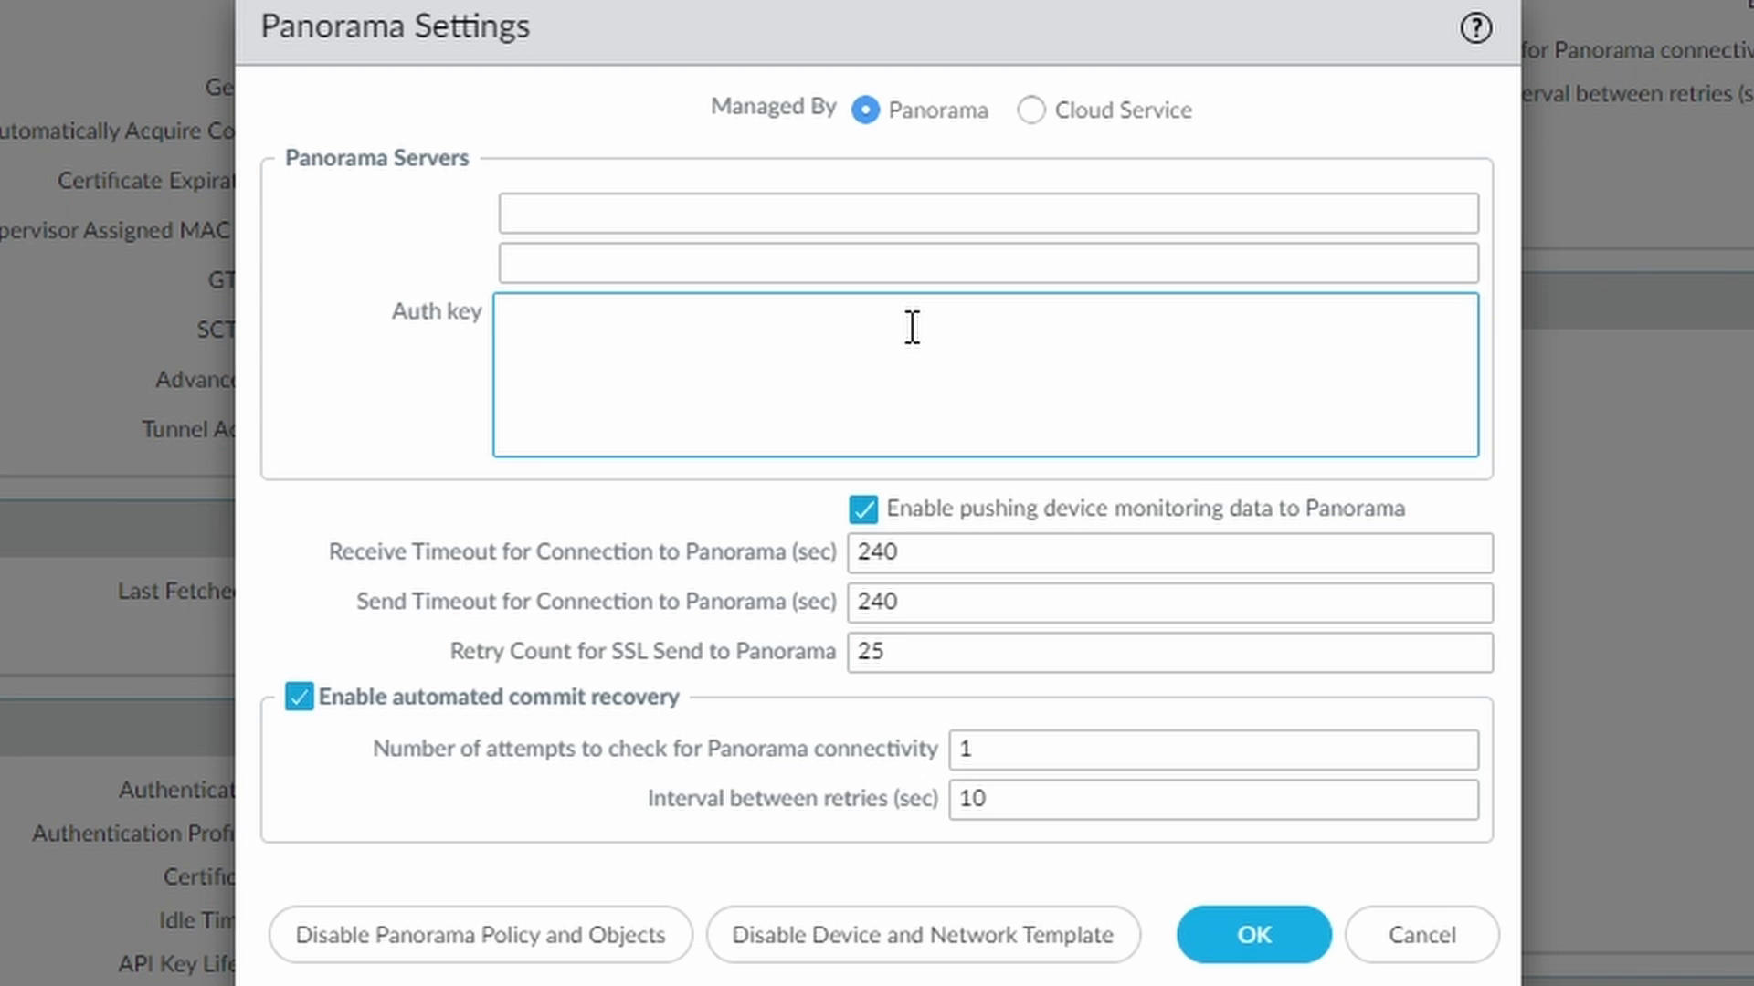
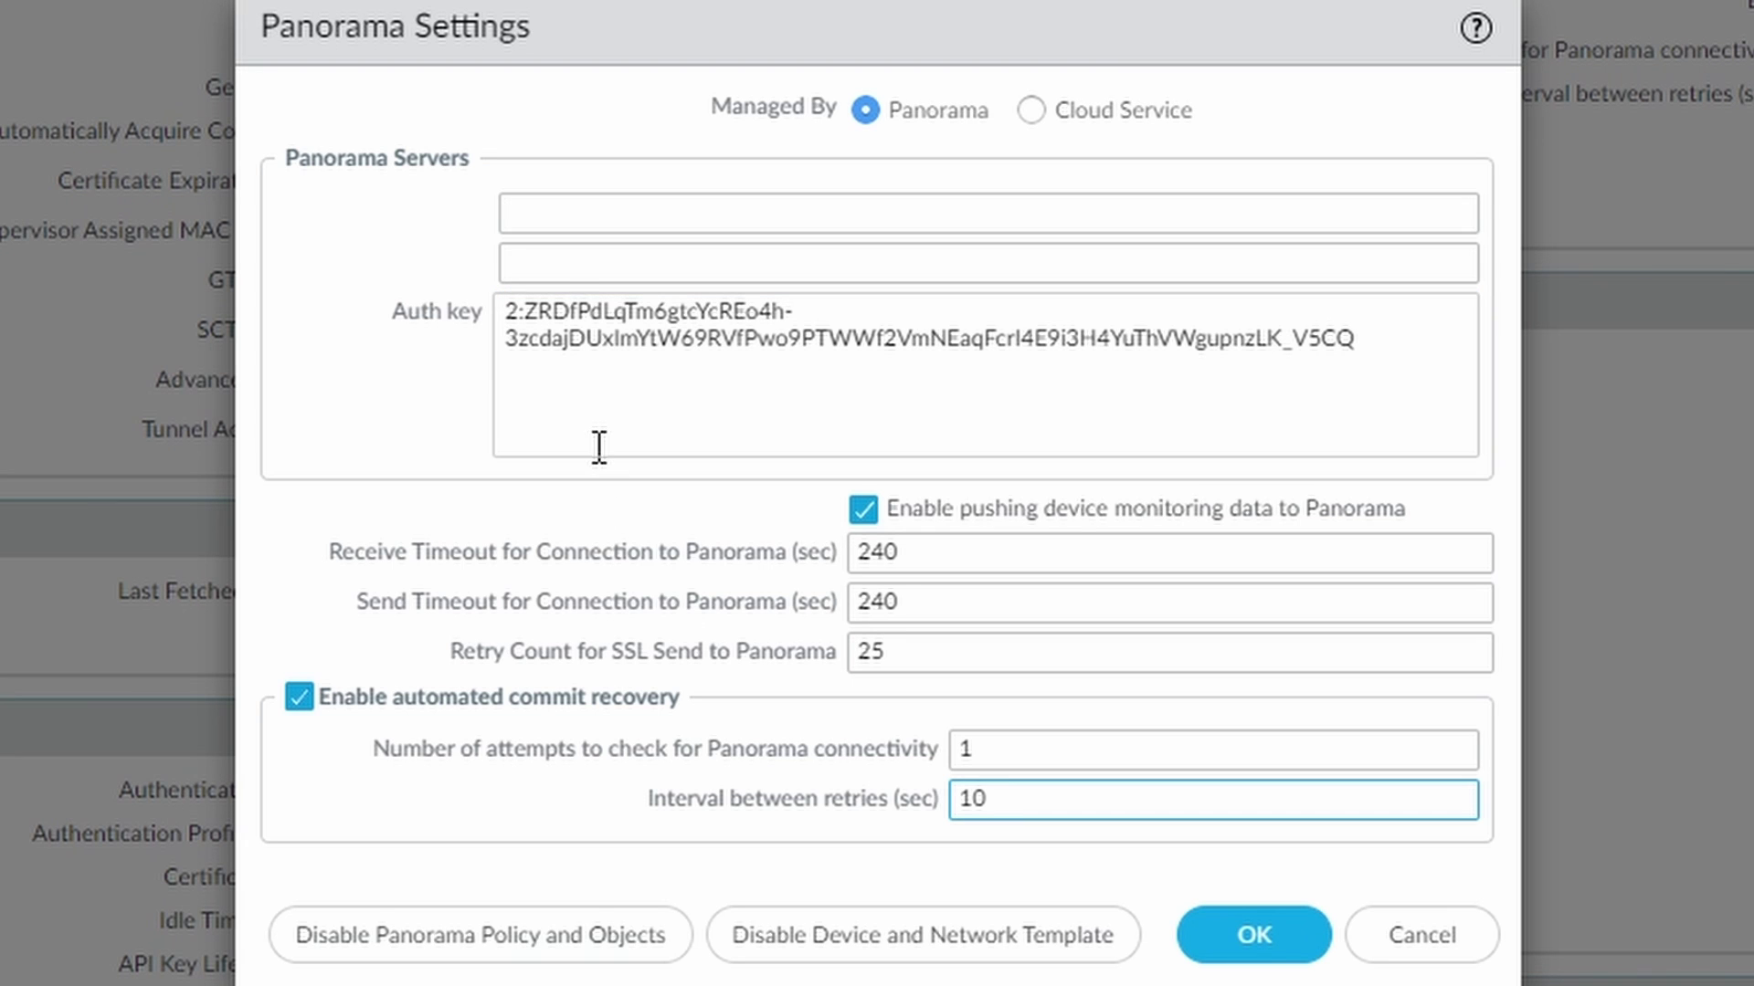
click(617, 215)
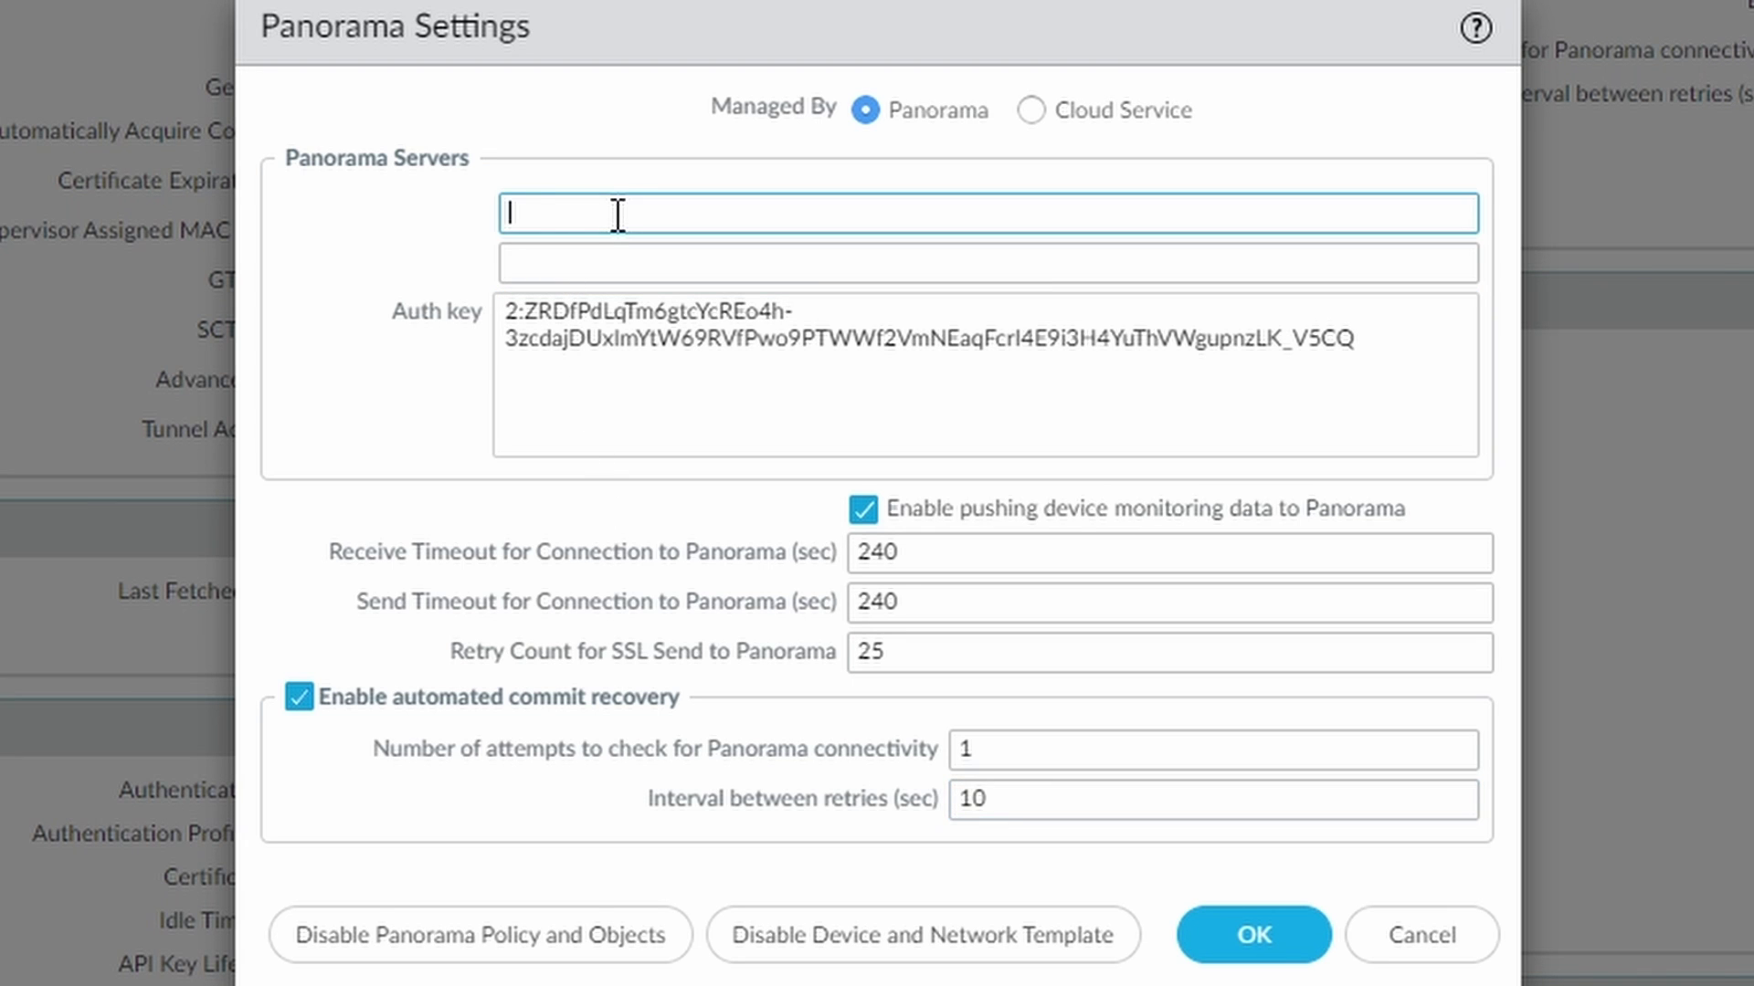
text(10.99.0.11)
click(1278, 935)
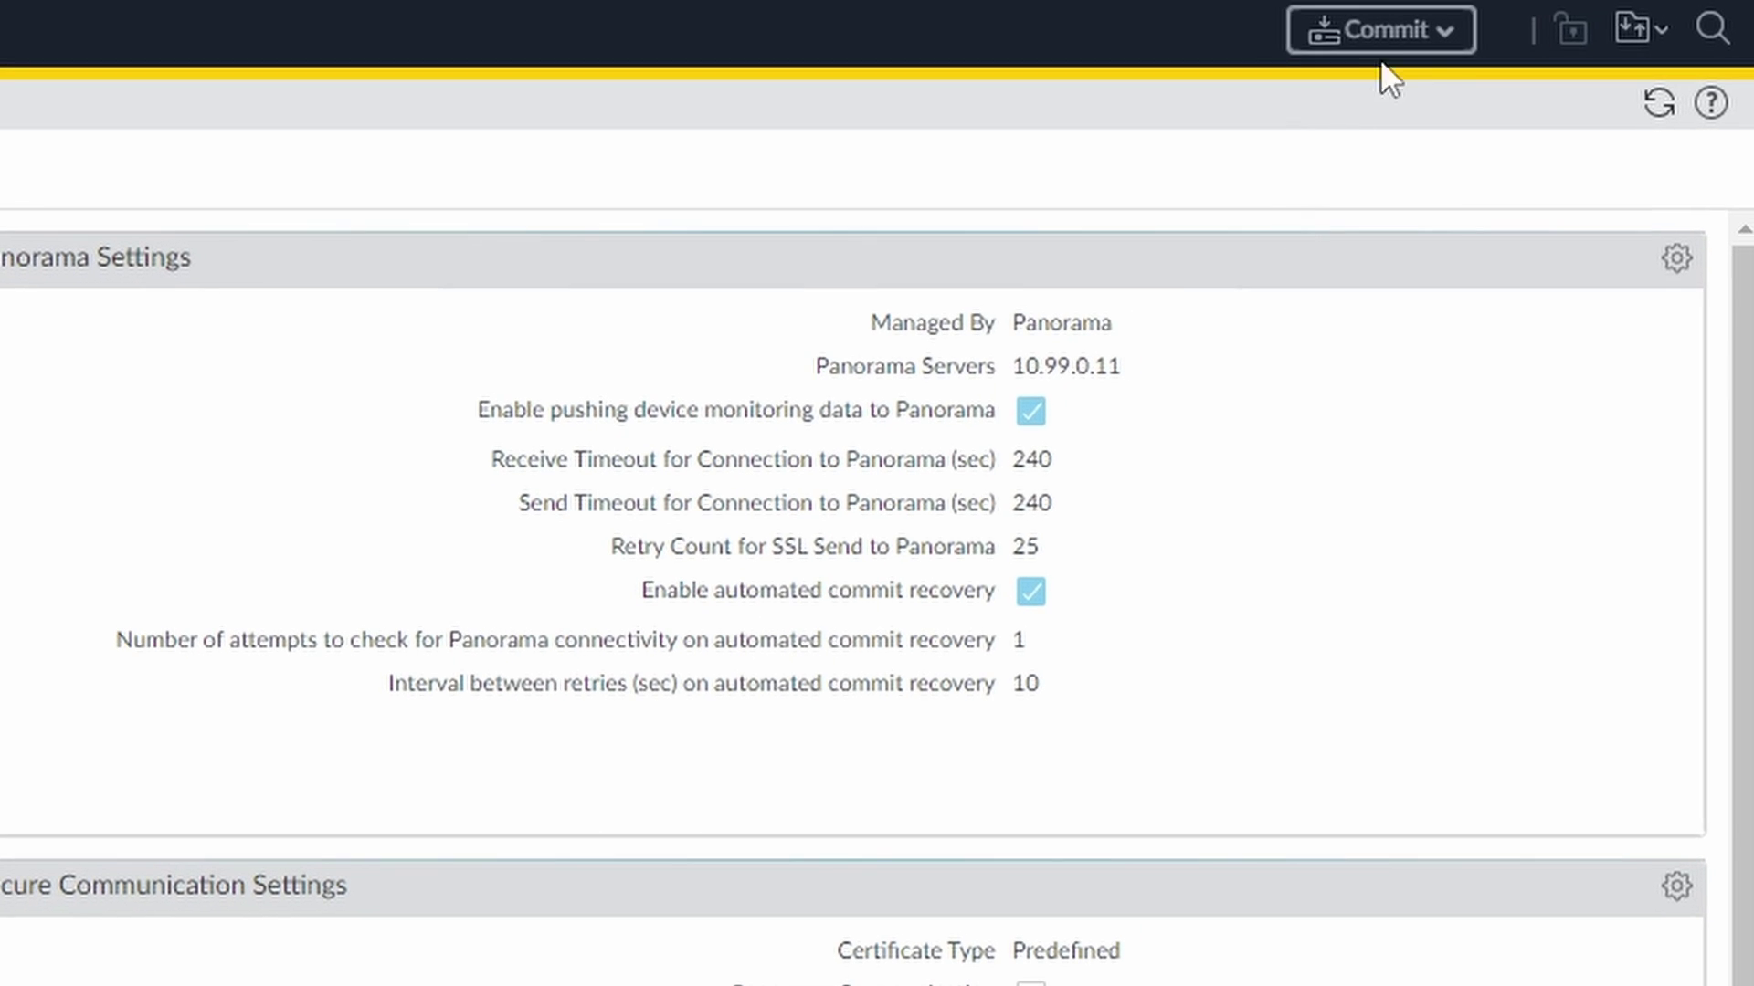
Commit the Panorama connection settings on the PA-VM firewall
click(1384, 33)
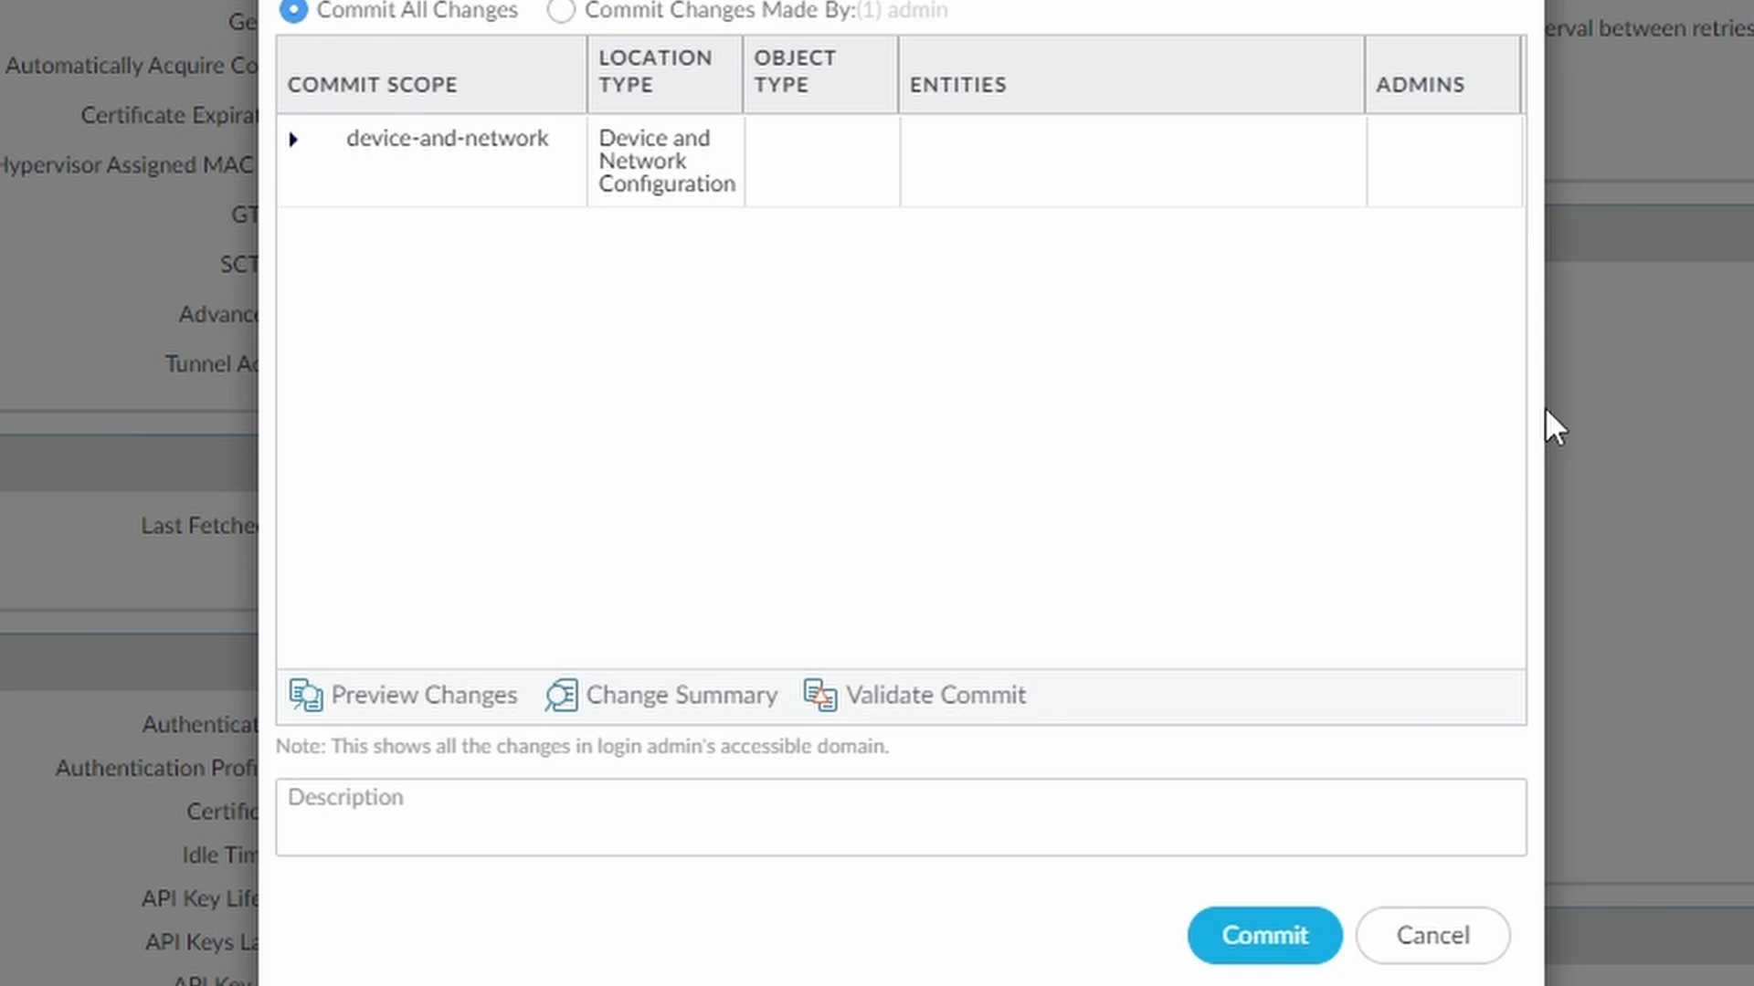
key(Return)
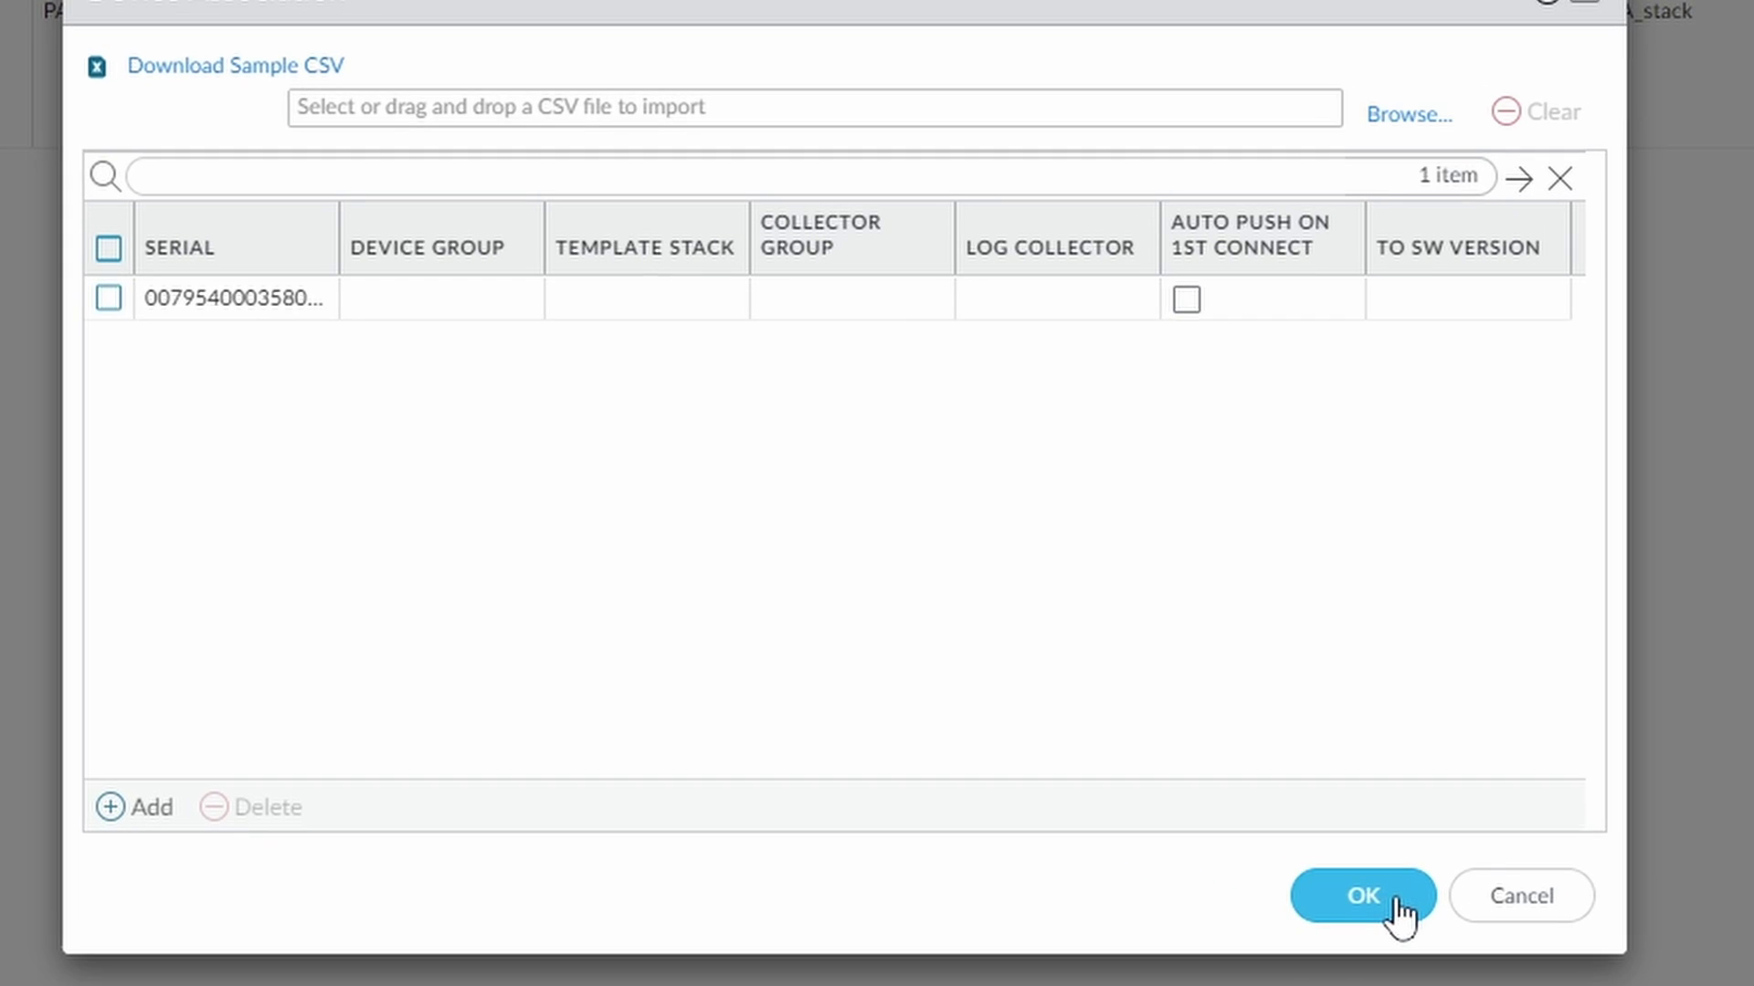
Accept the device association, commit to Panorama, and refresh Managed Devices to show PA-VM connected
click(1395, 899)
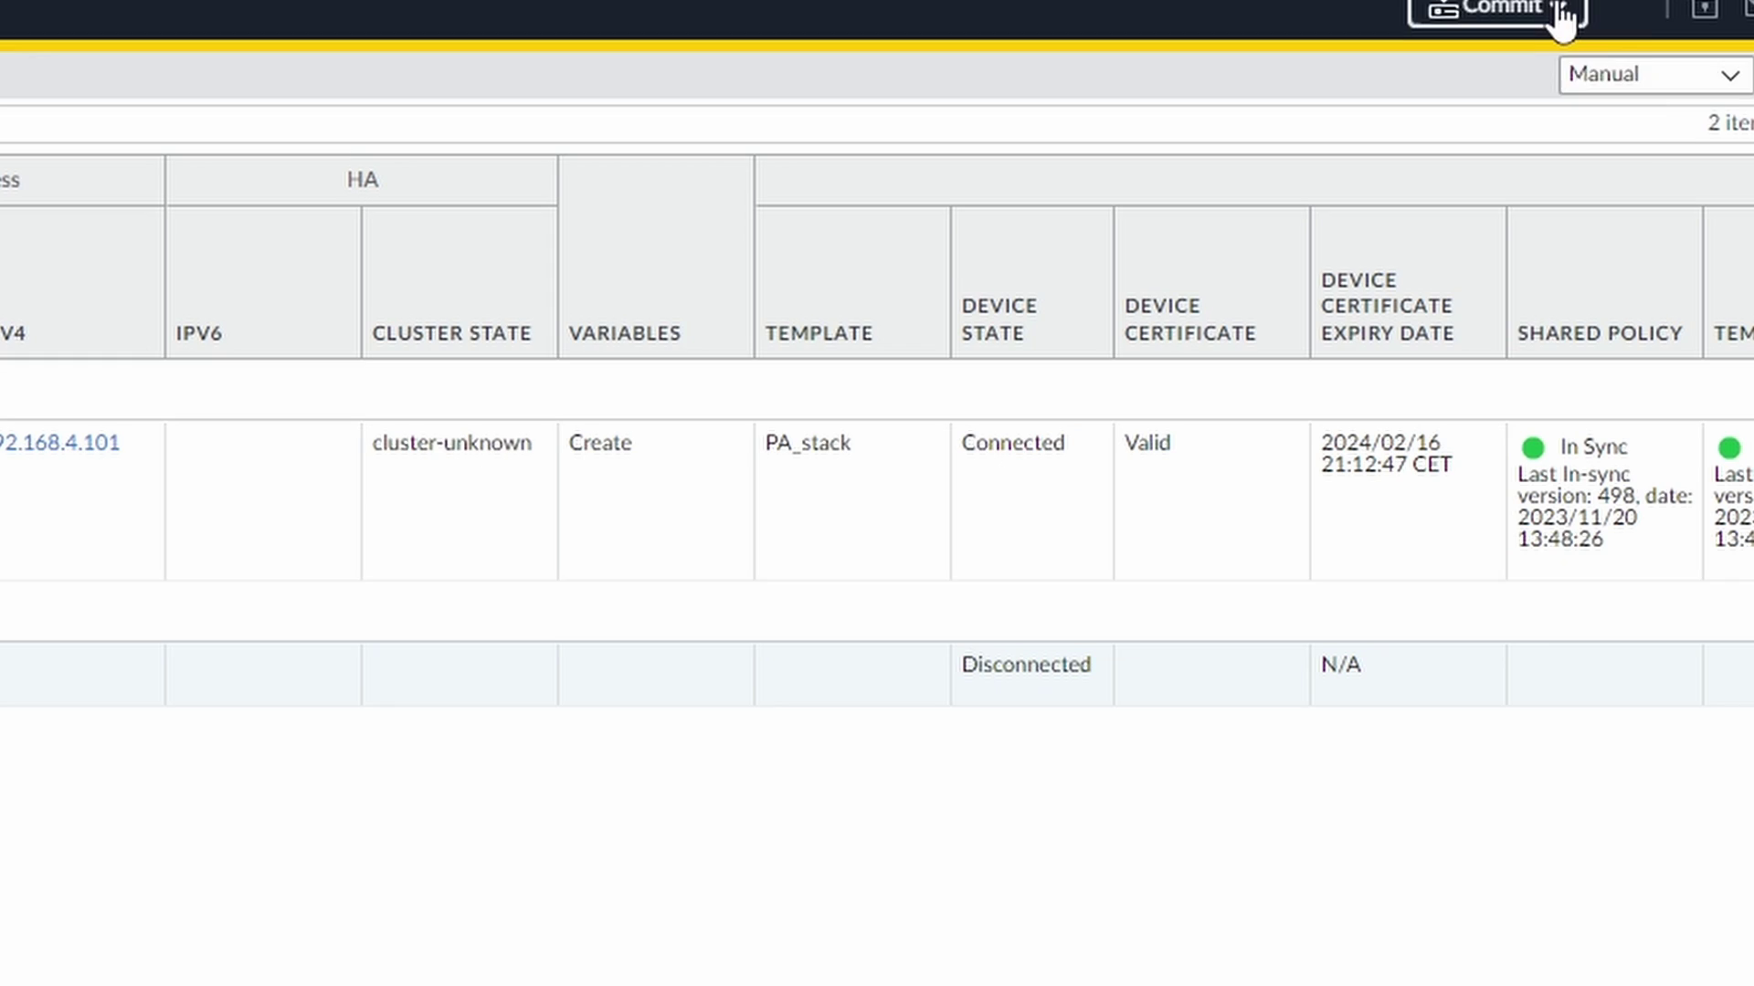
click(1548, 34)
click(1559, 85)
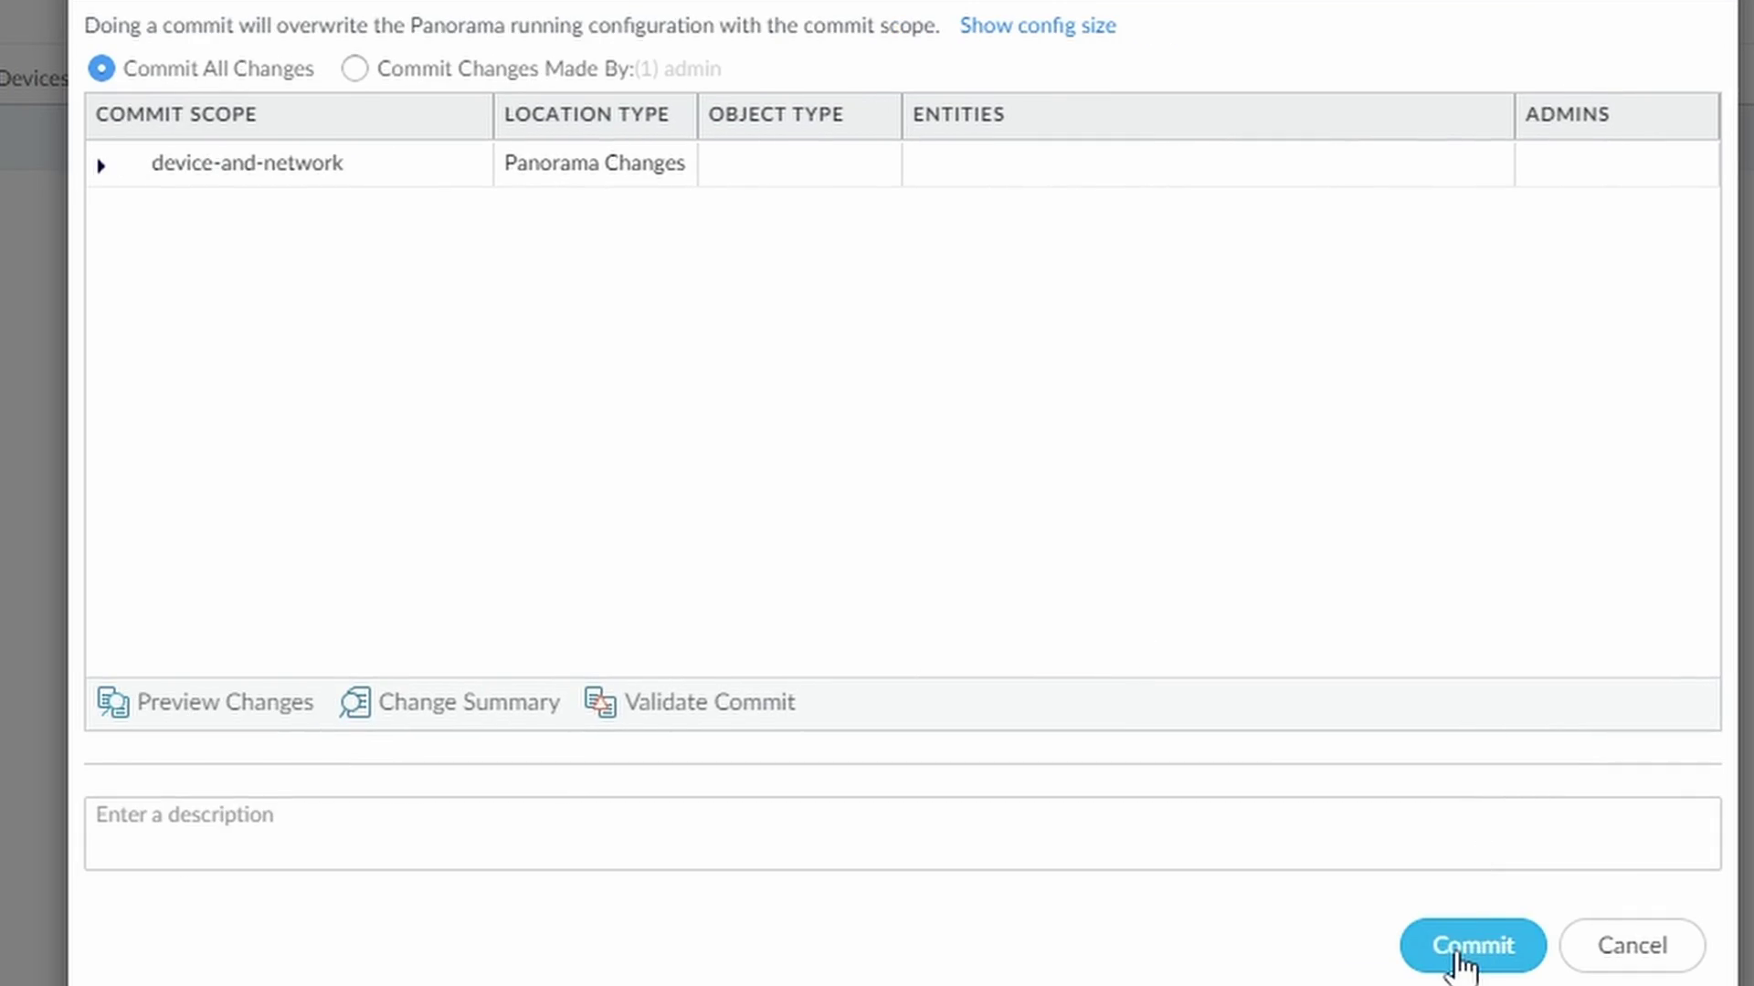
click(1466, 945)
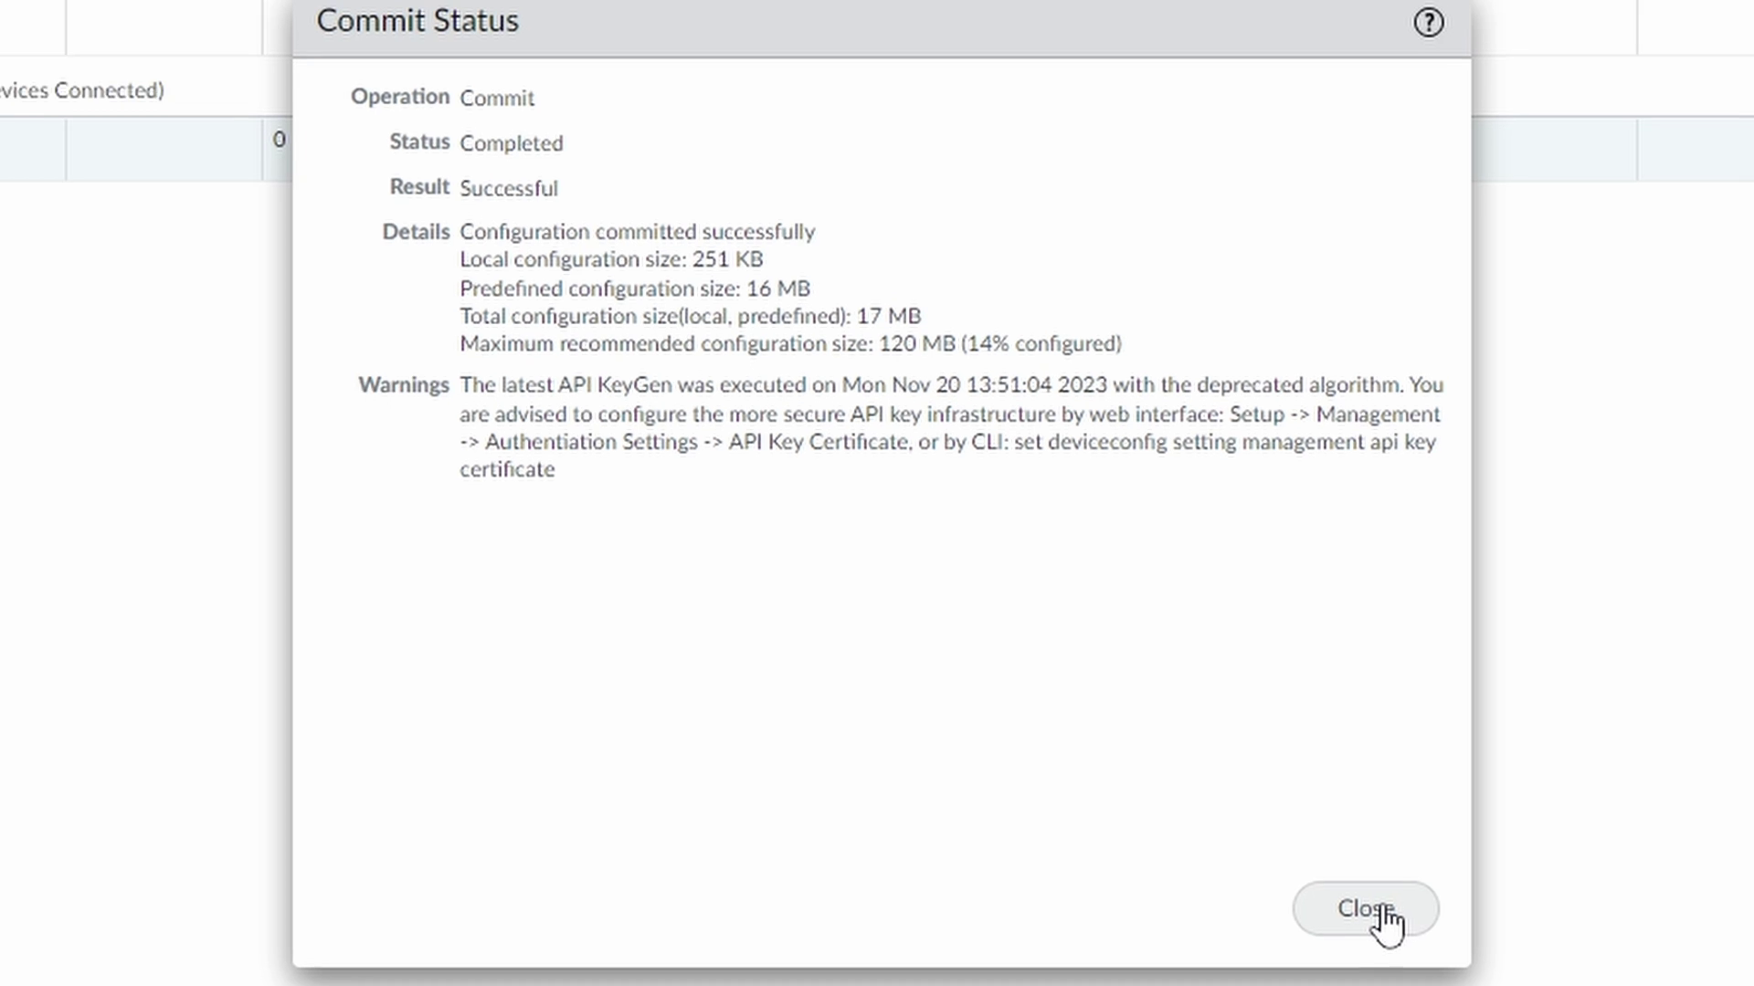
click(1406, 905)
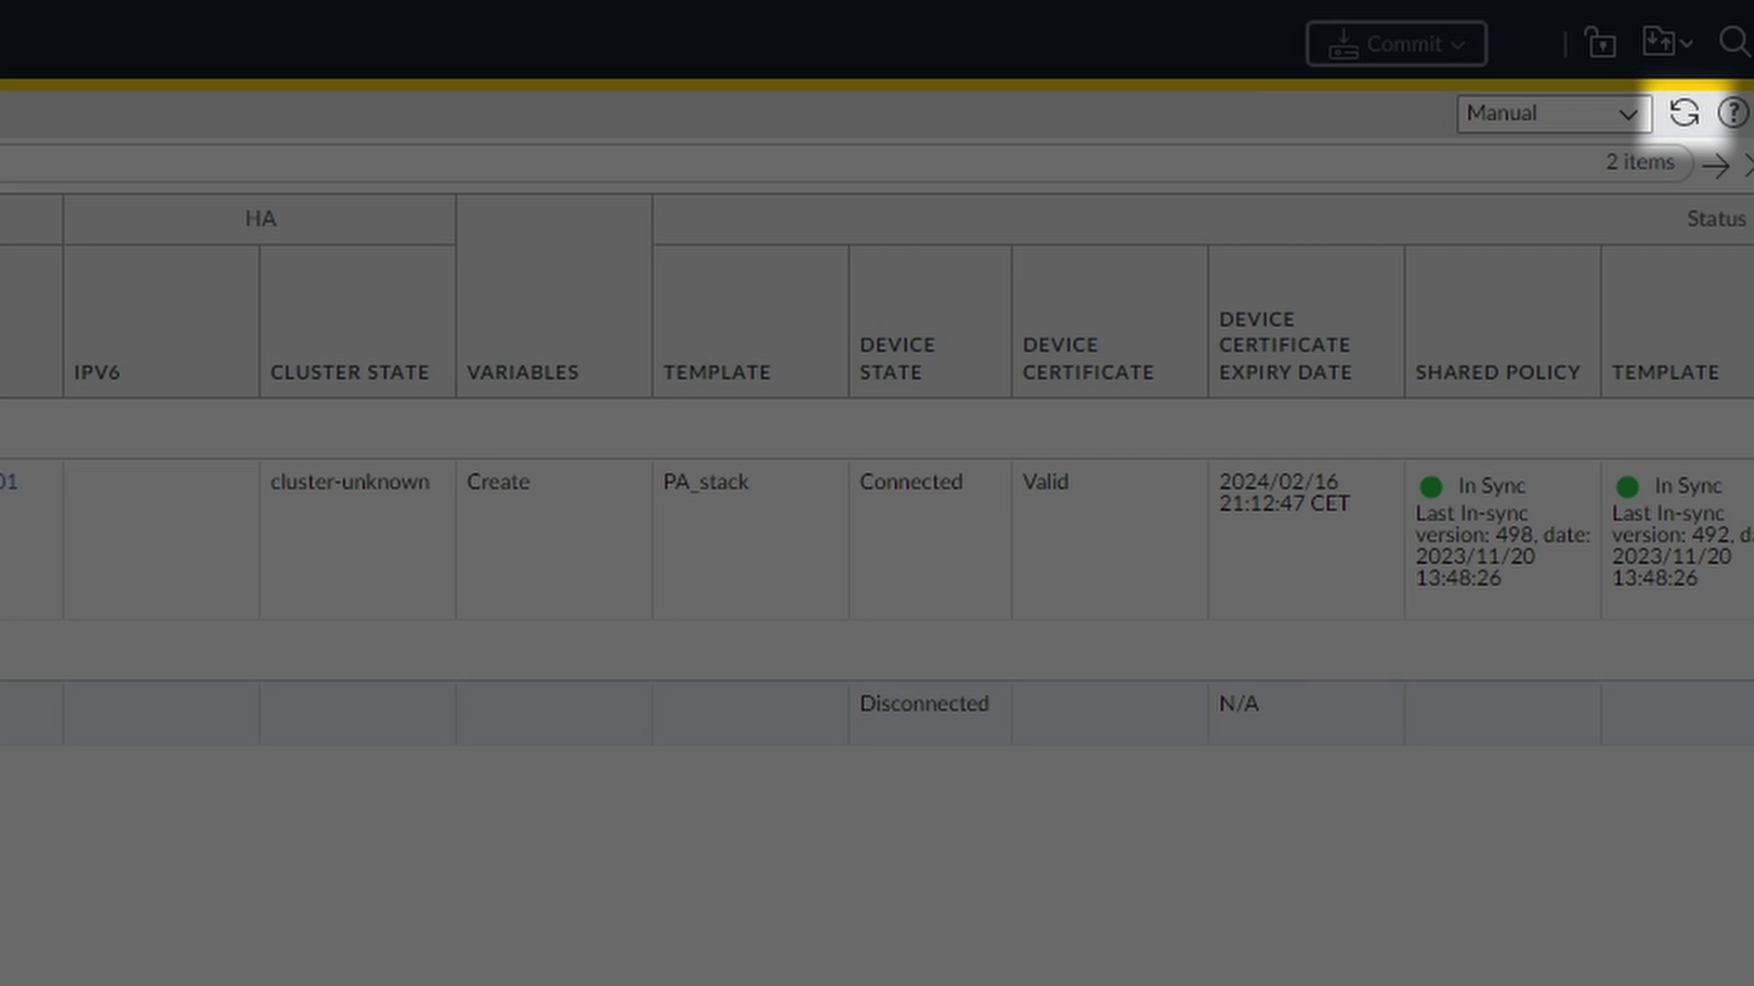
click(1683, 113)
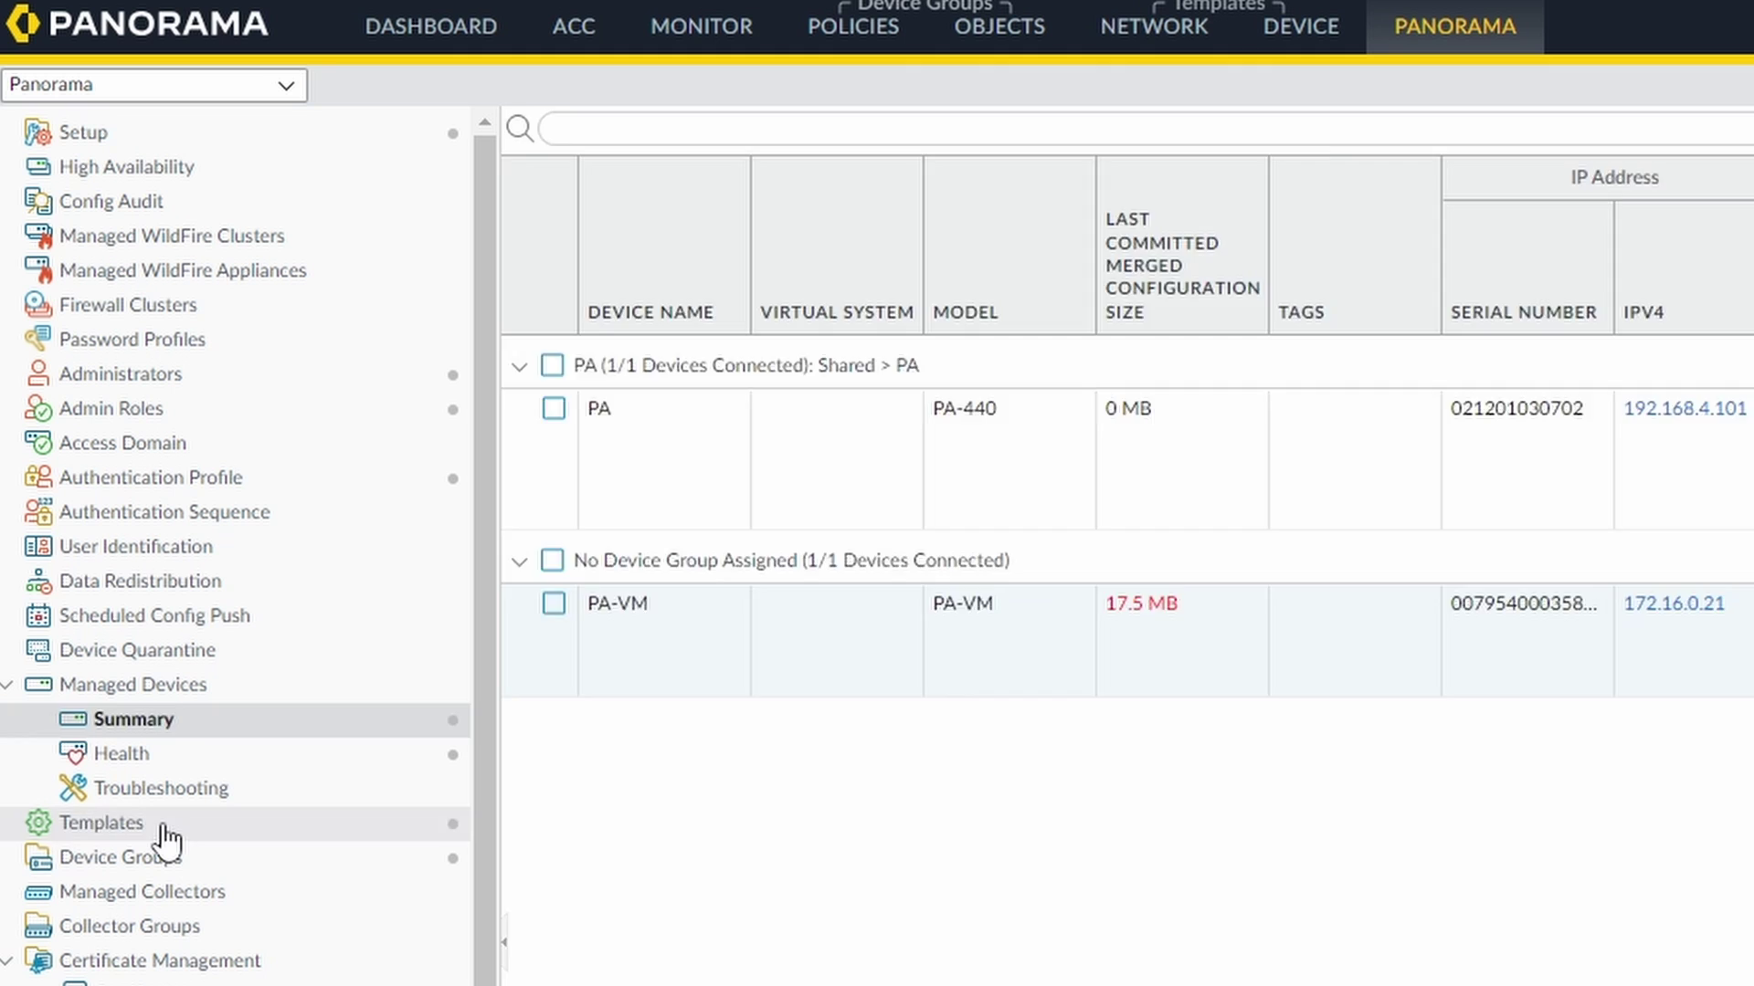
Tick the PA-VM firewall in the PA-VM_stack template stack's device list
click(165, 827)
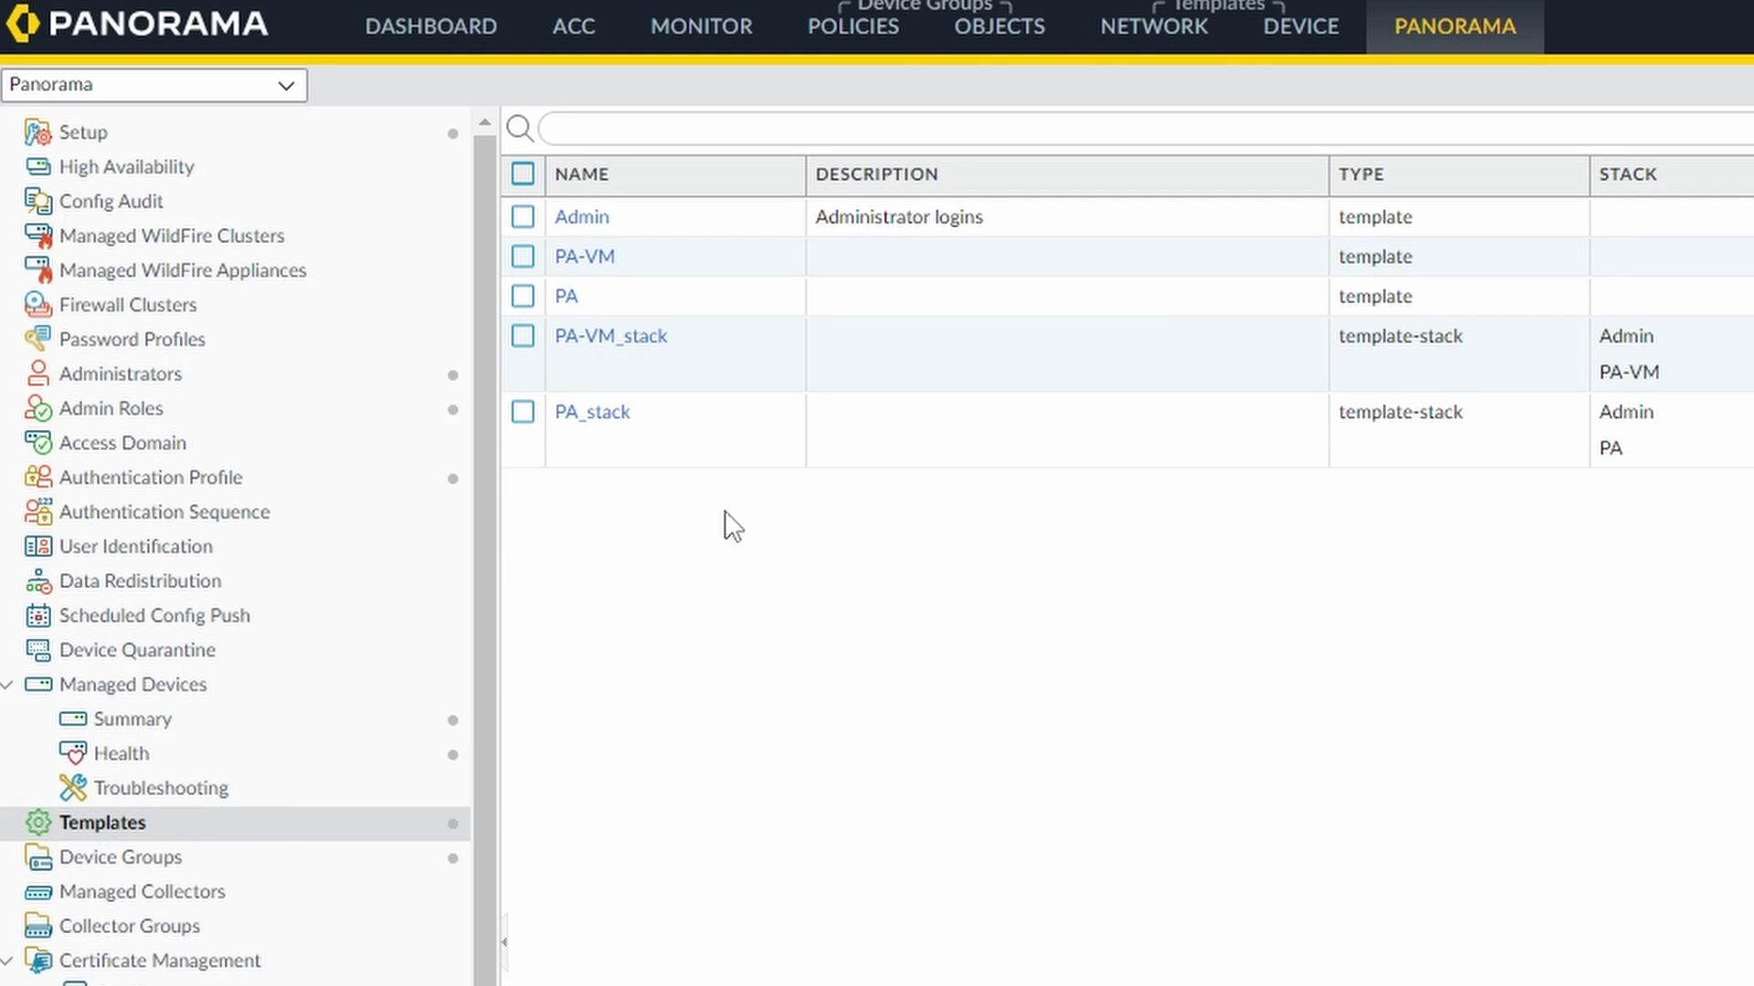
click(618, 341)
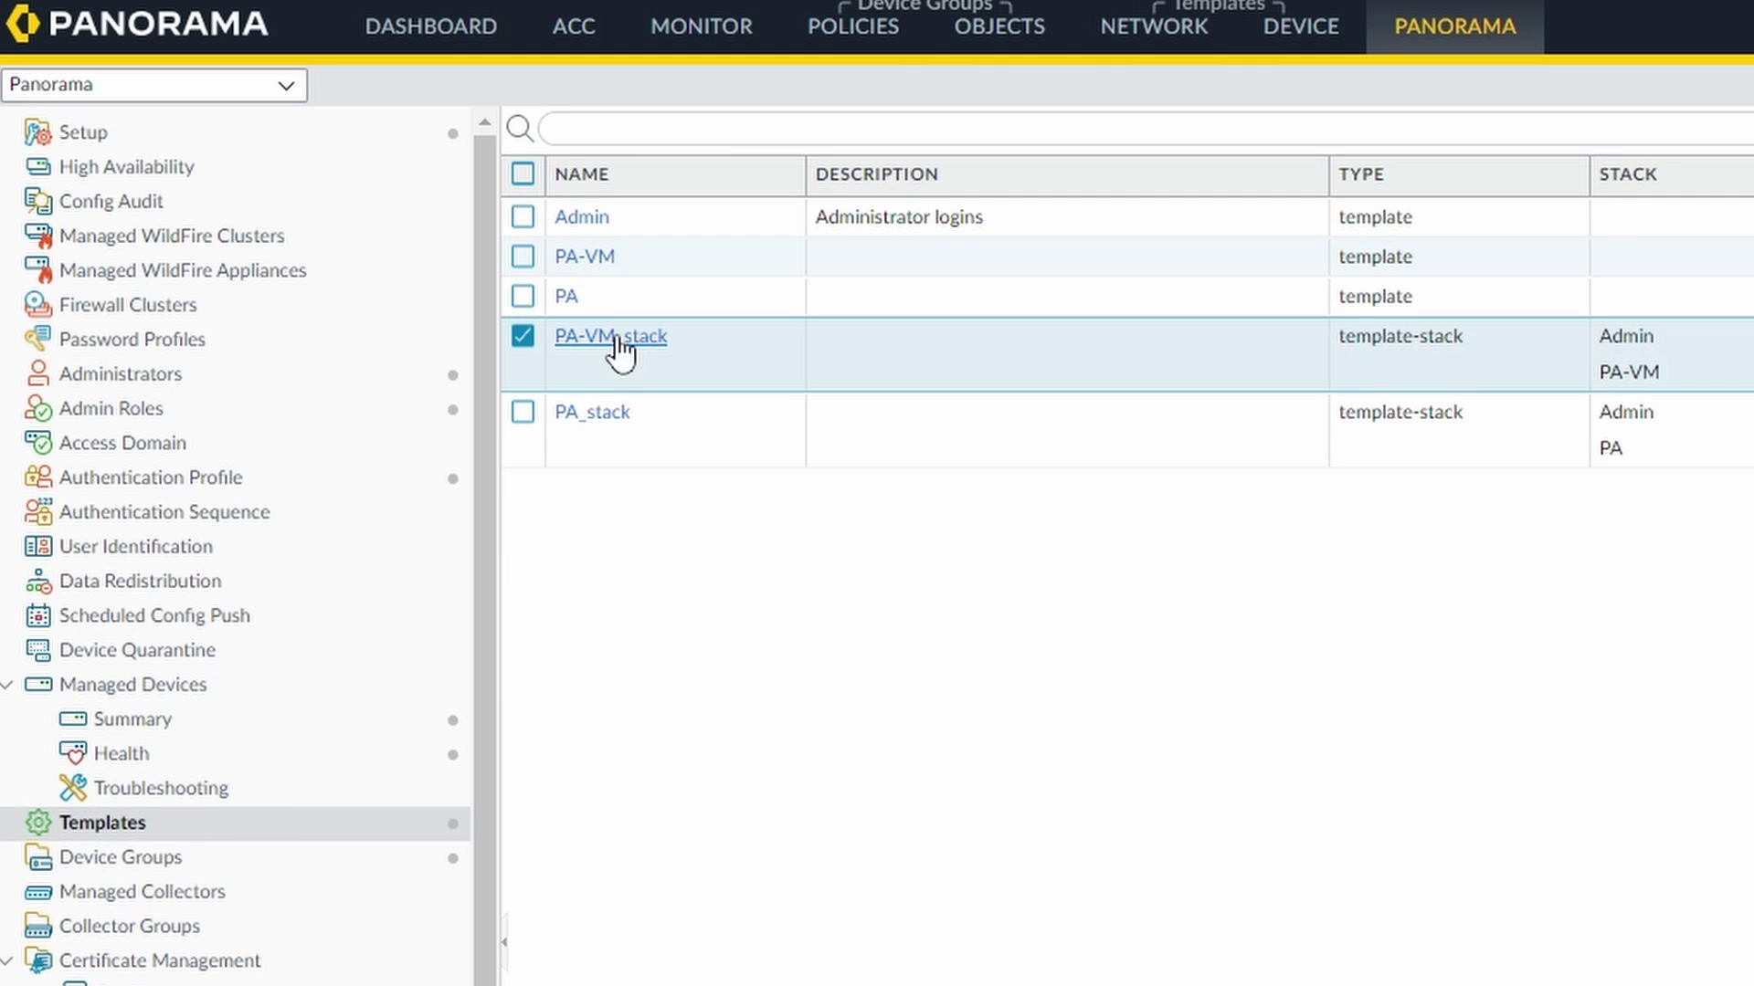
click(617, 340)
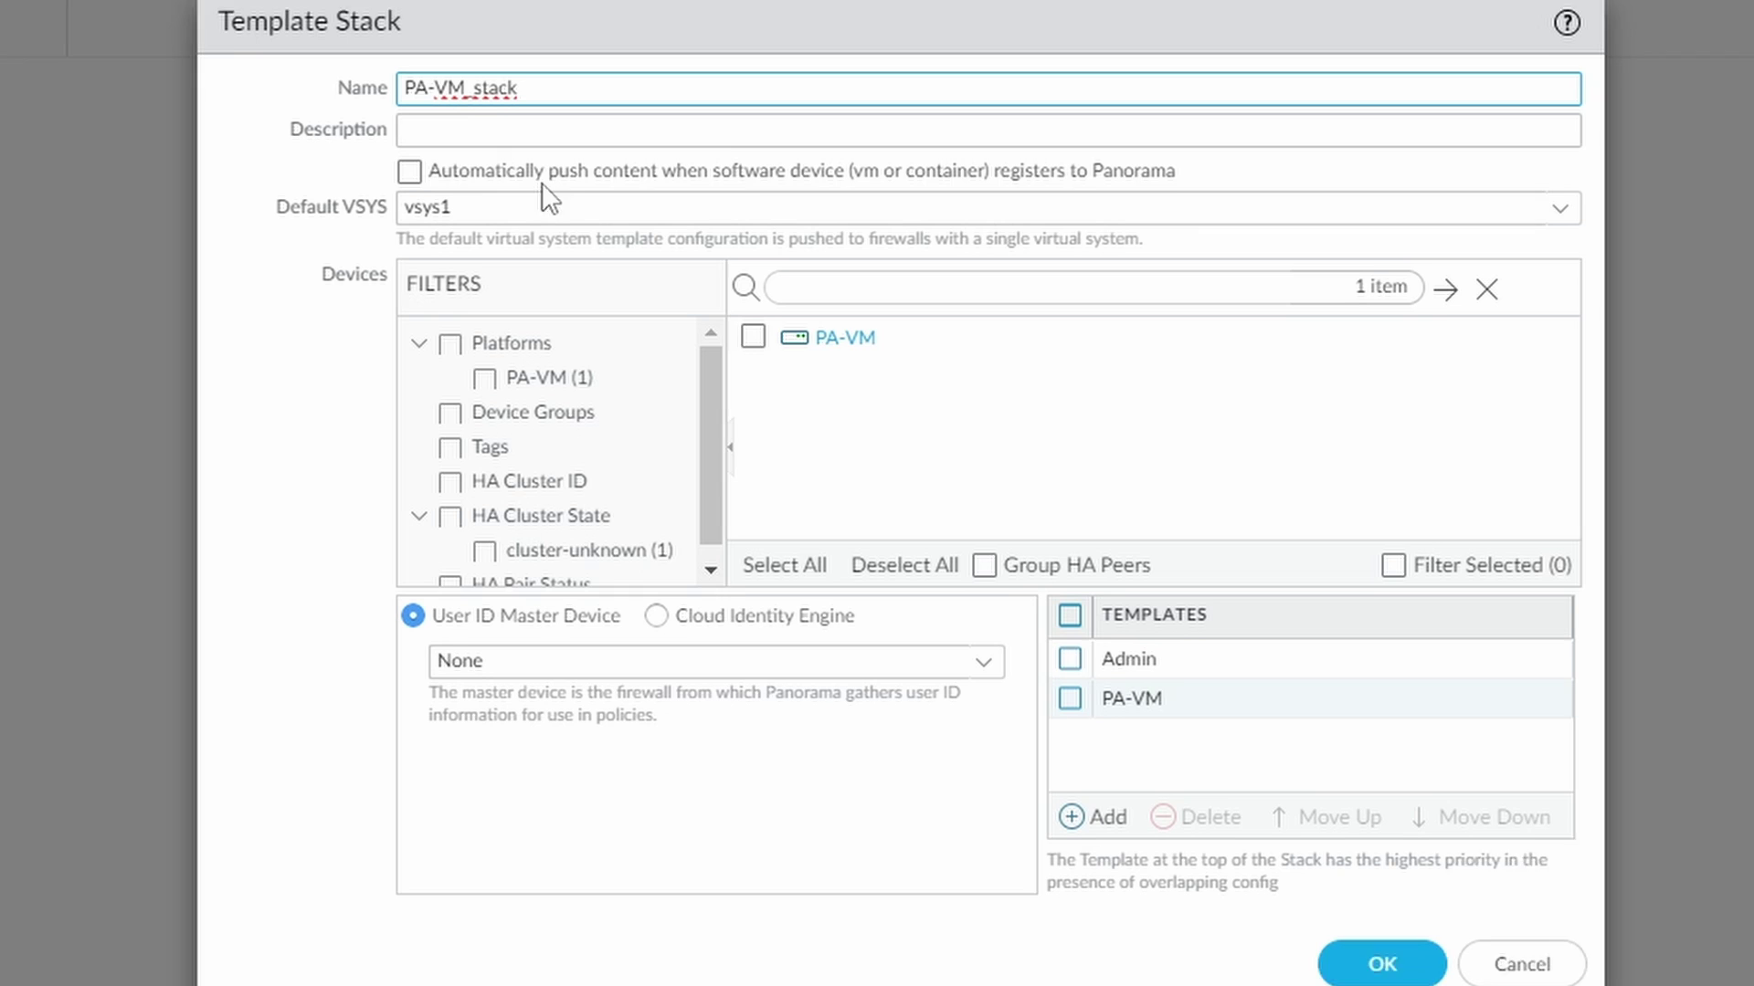
click(725, 322)
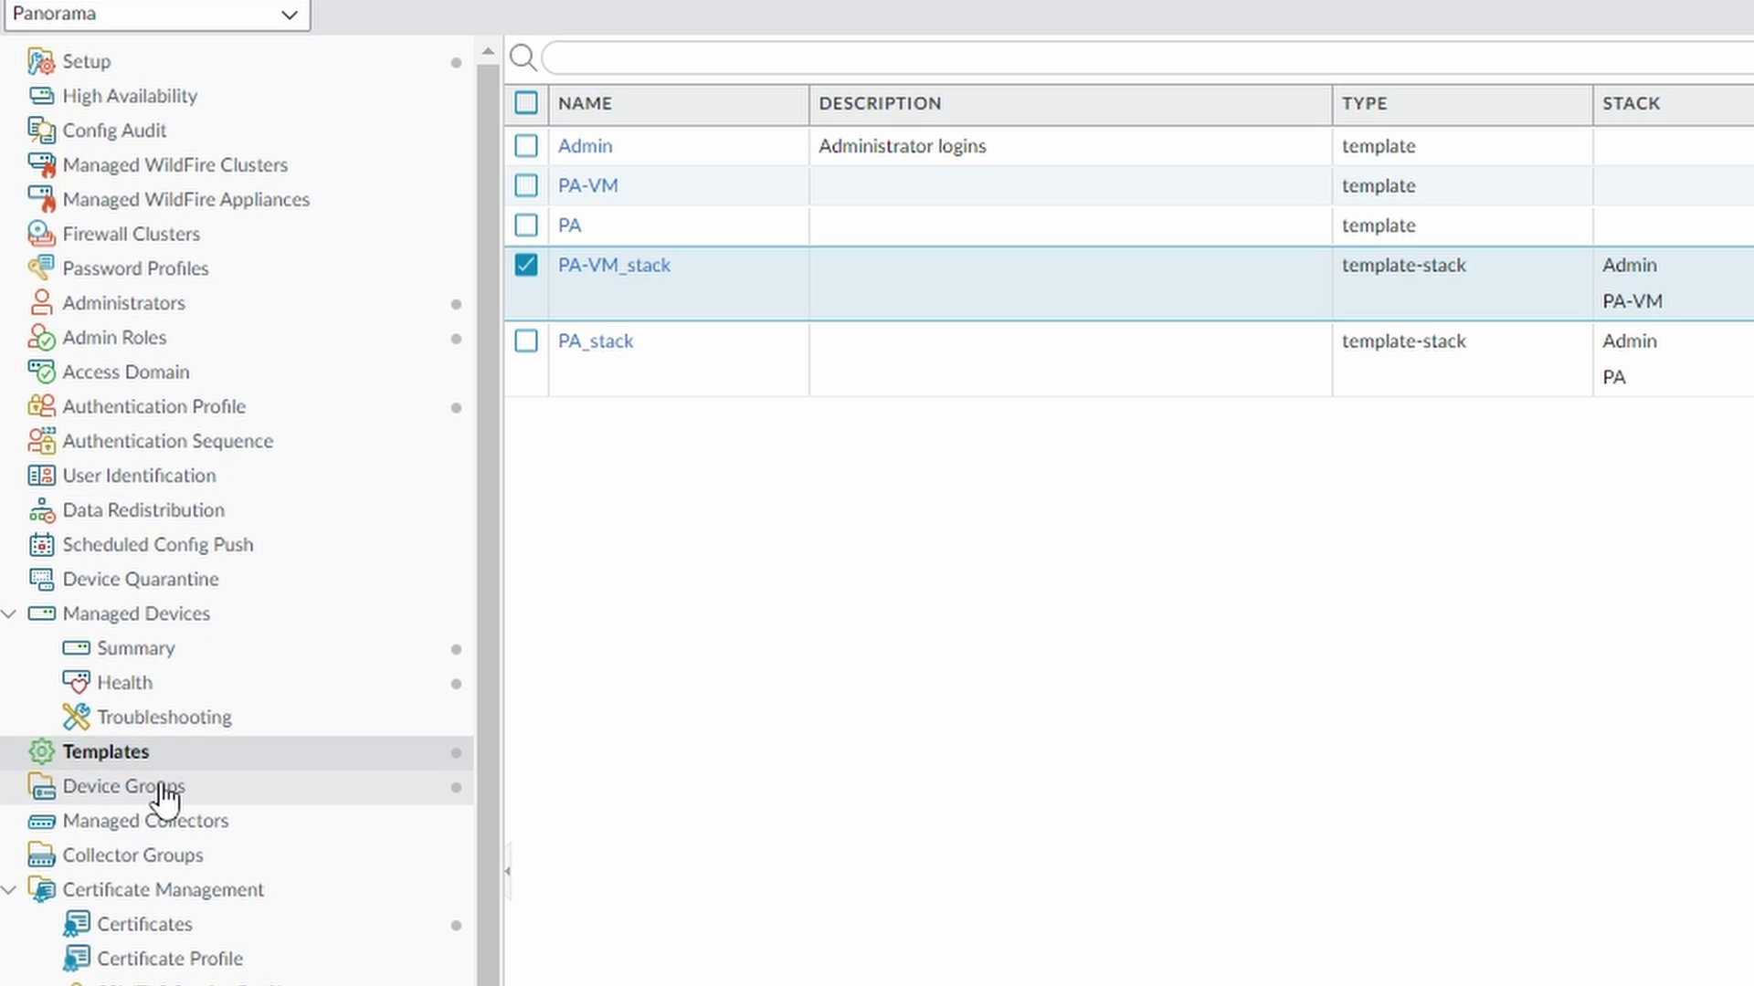
Add PA-VM to the PA-VM device group as User-ID master device, then commit to Panorama
click(164, 791)
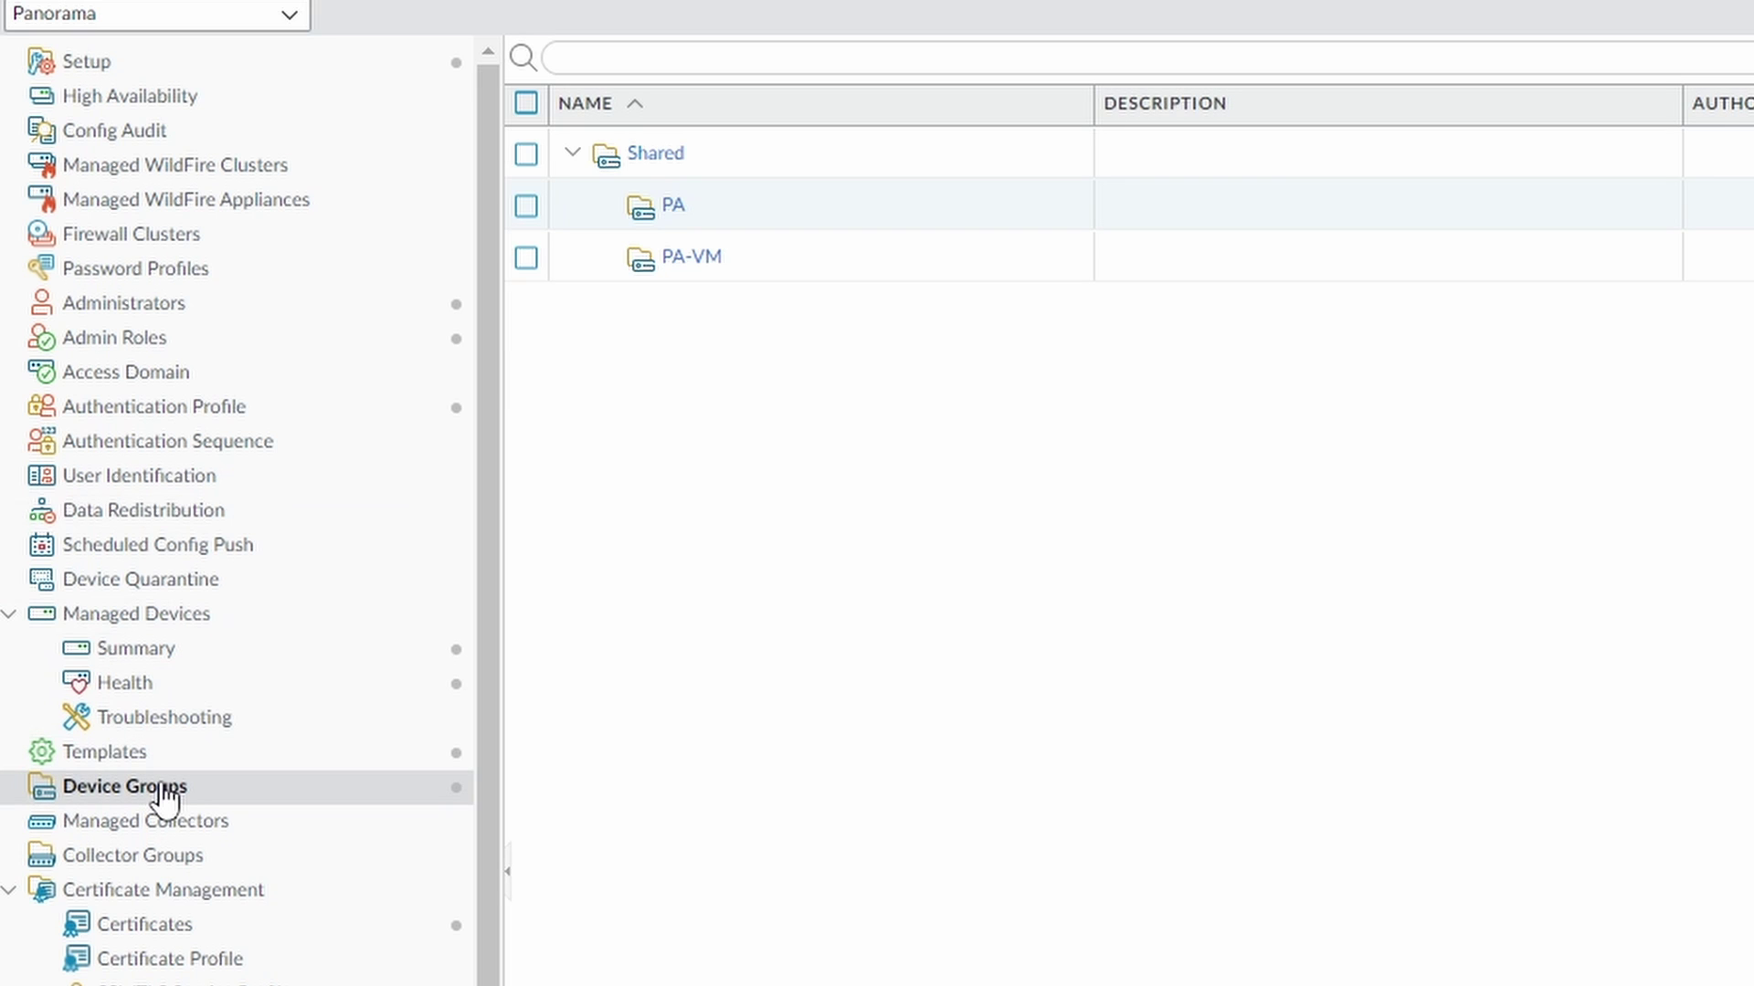
click(704, 274)
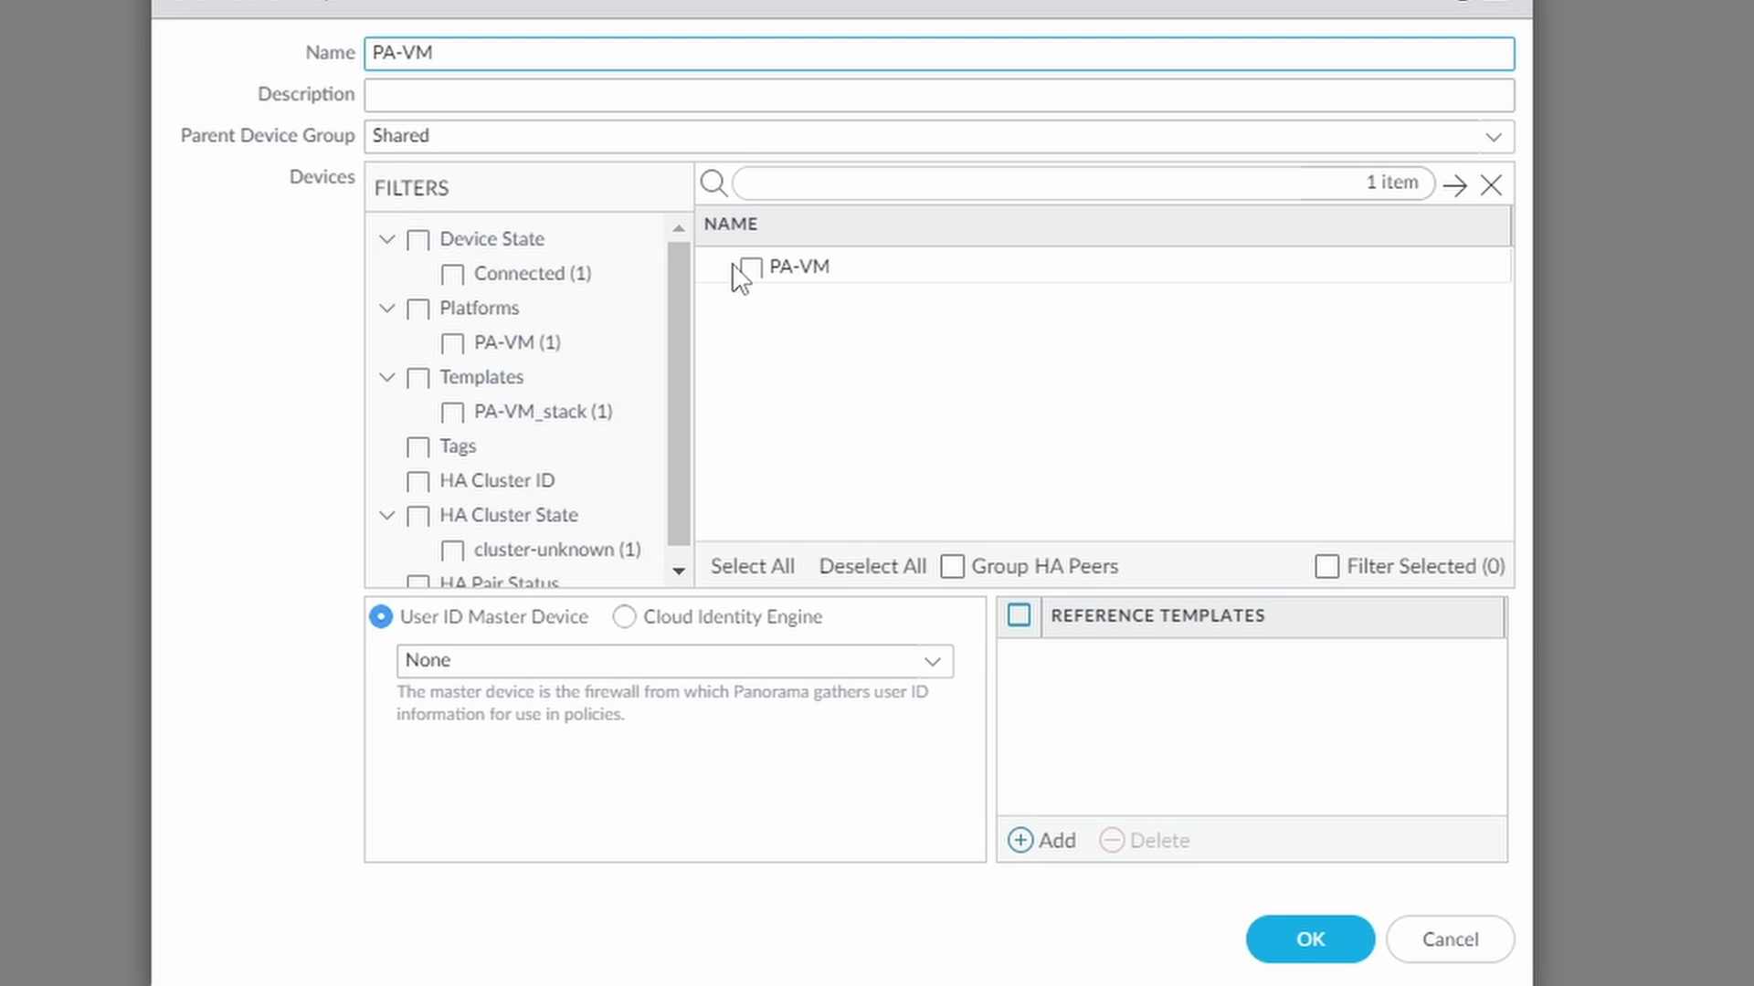
click(752, 272)
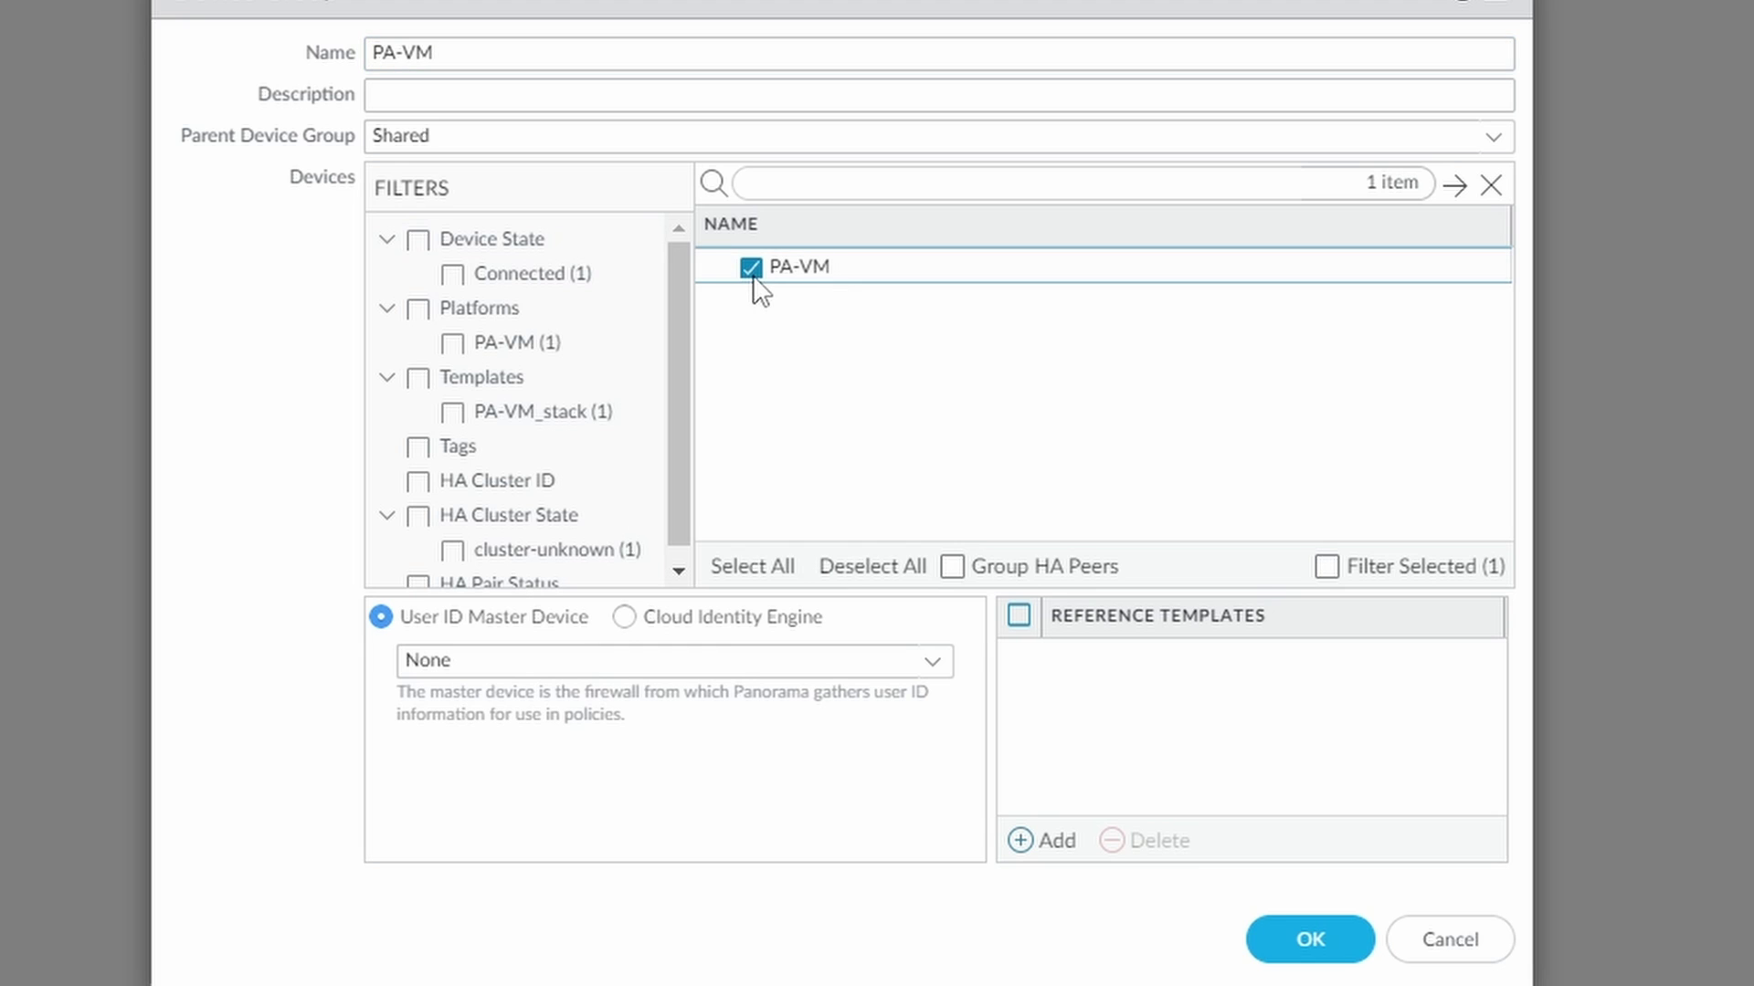
click(939, 666)
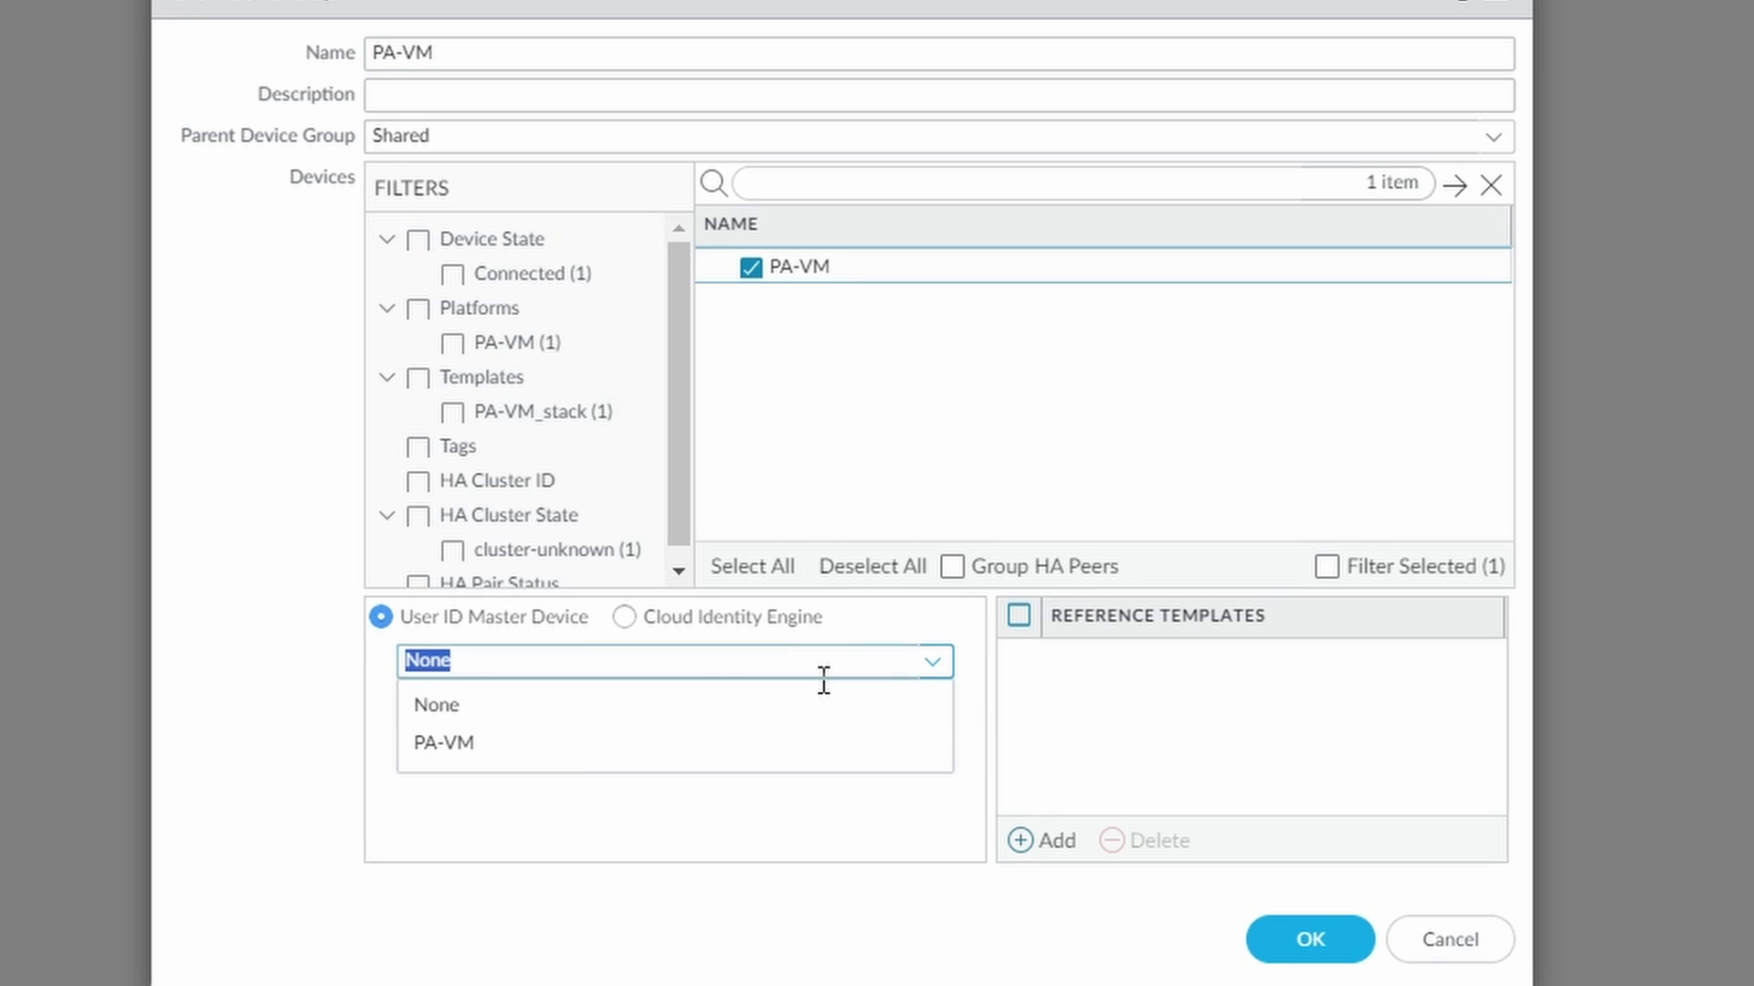
click(539, 751)
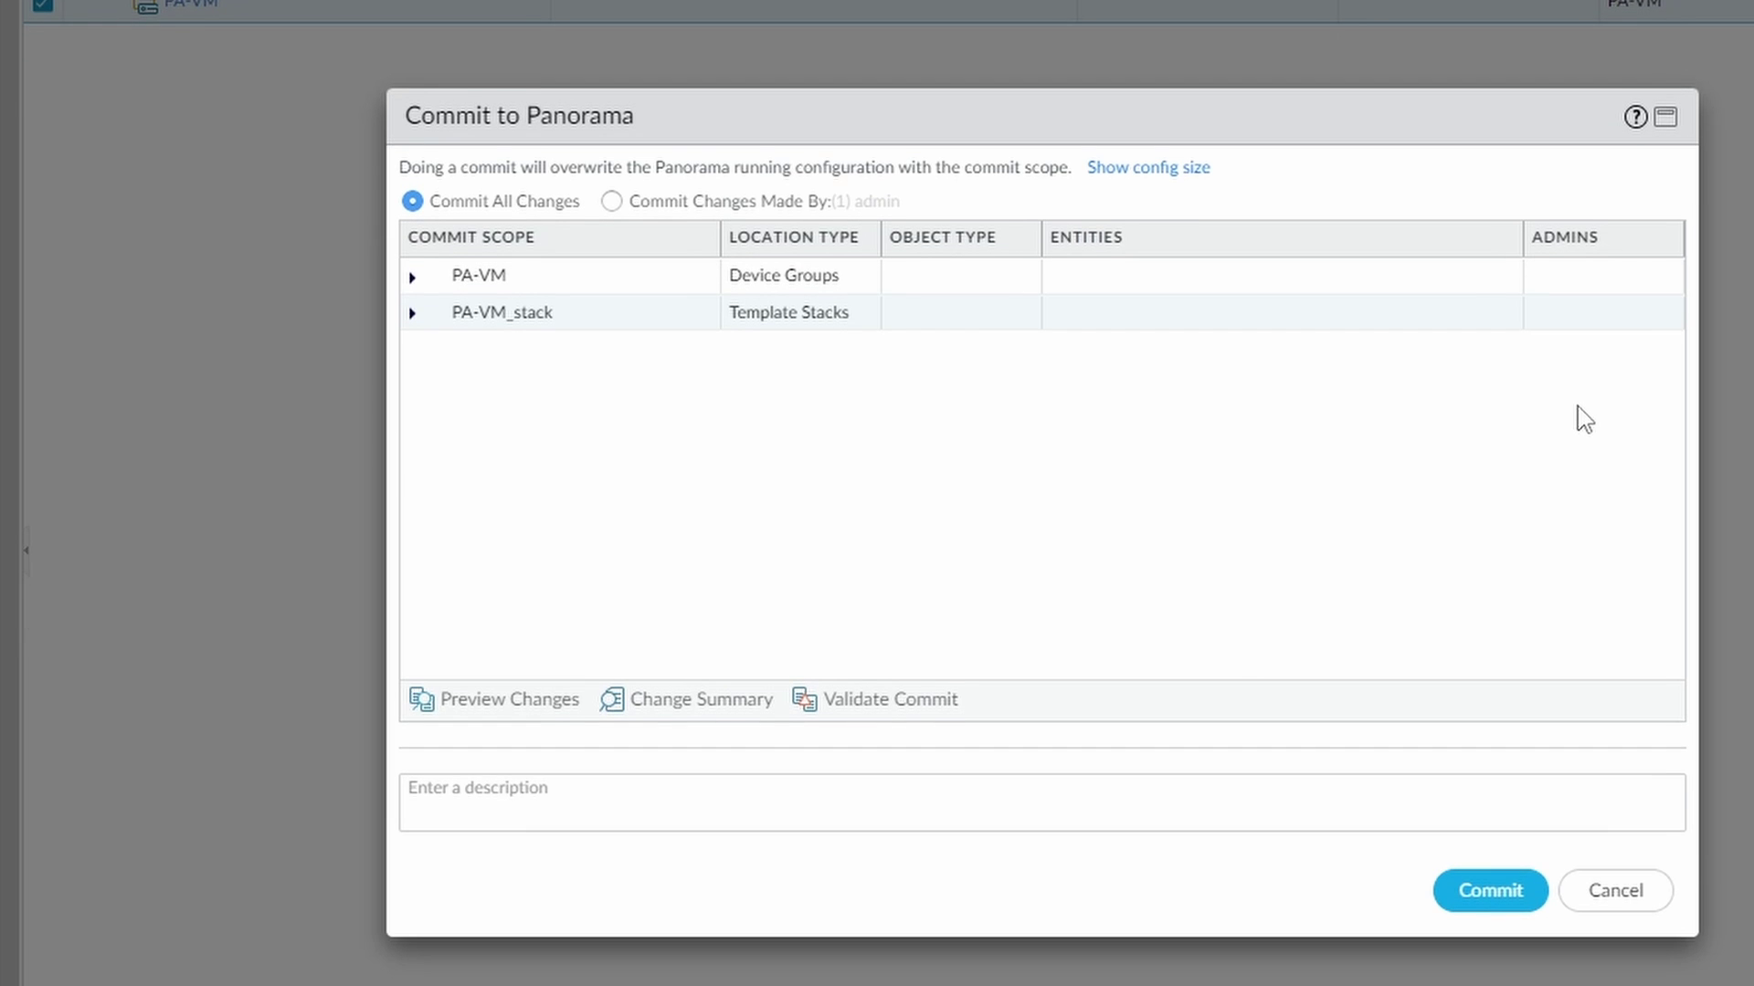
click(1493, 900)
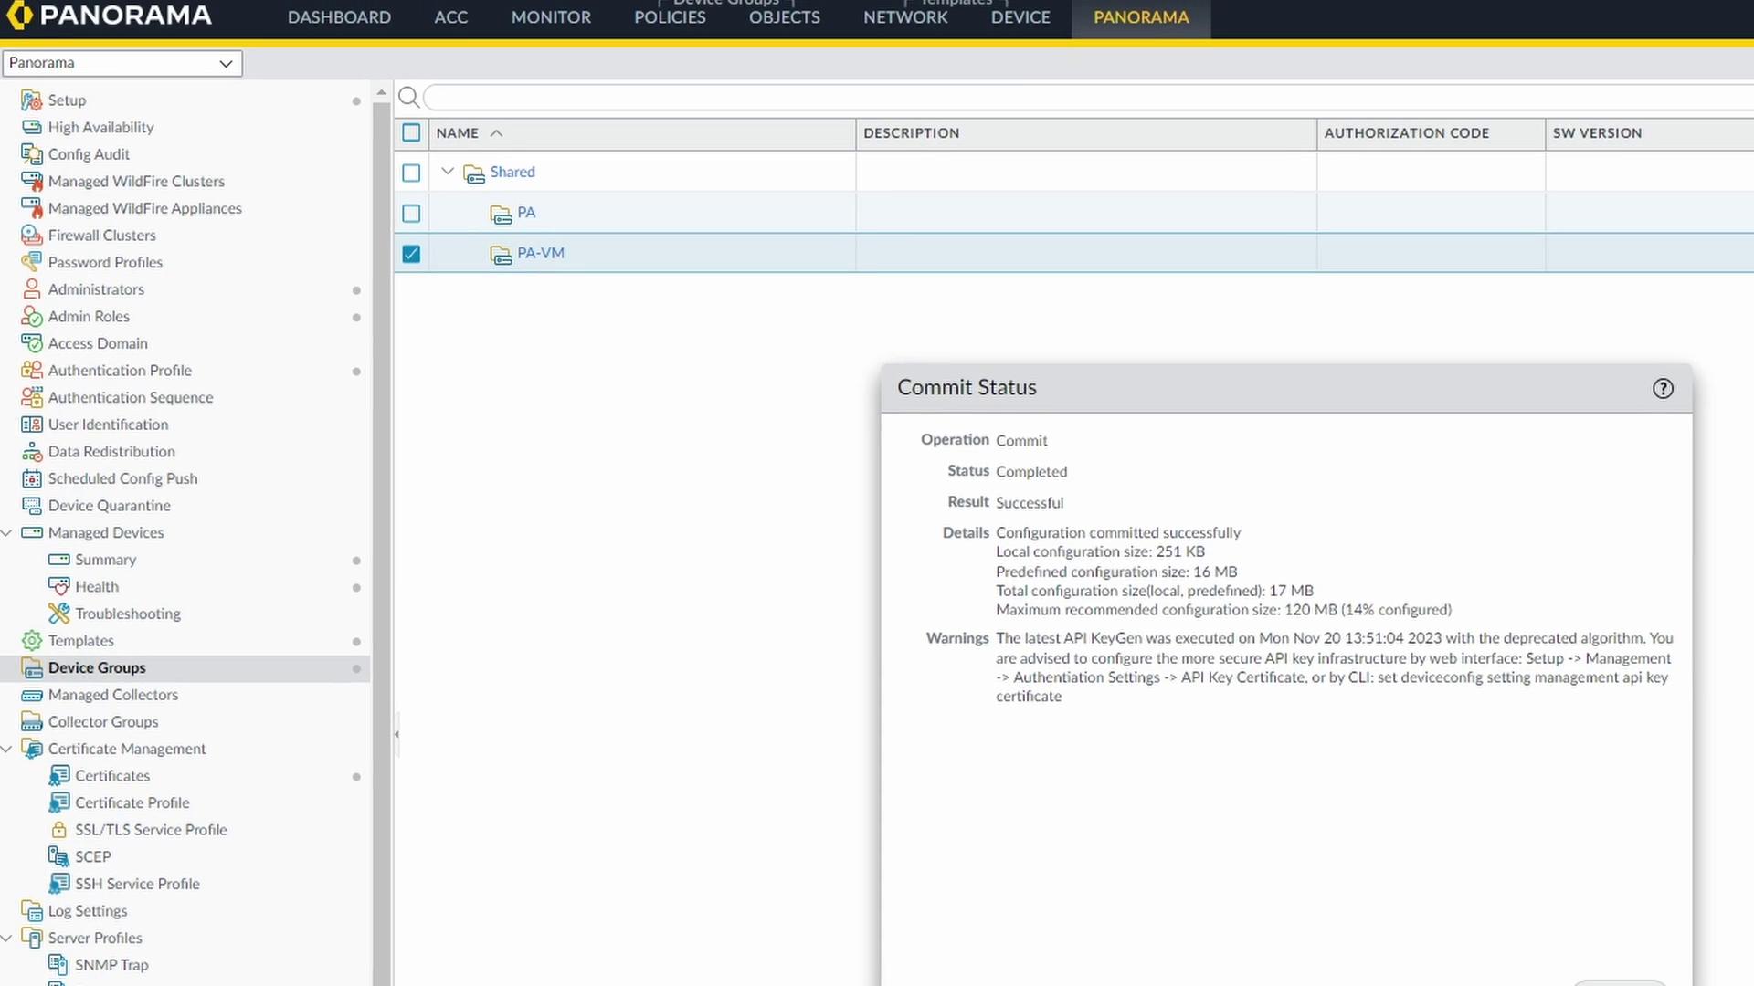
From the Managed Devices summary, push the PA-VM device group and PA-VM_stack template; both jobs fail
click(1520, 924)
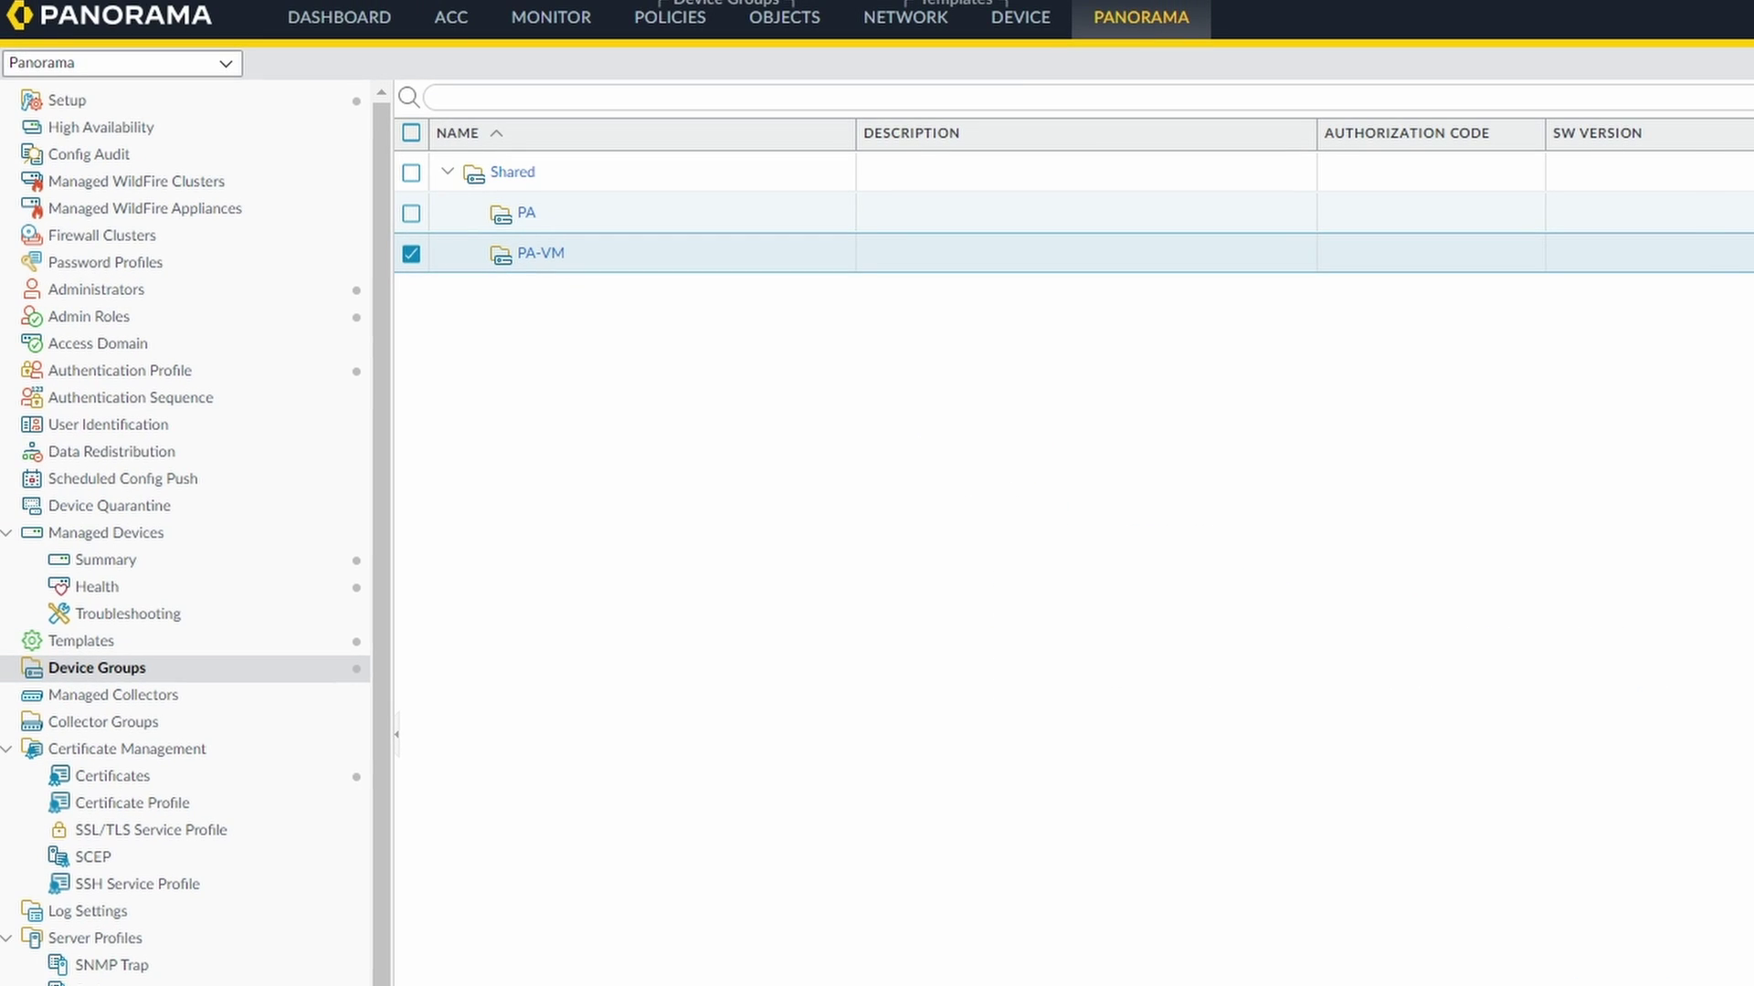
click(160, 560)
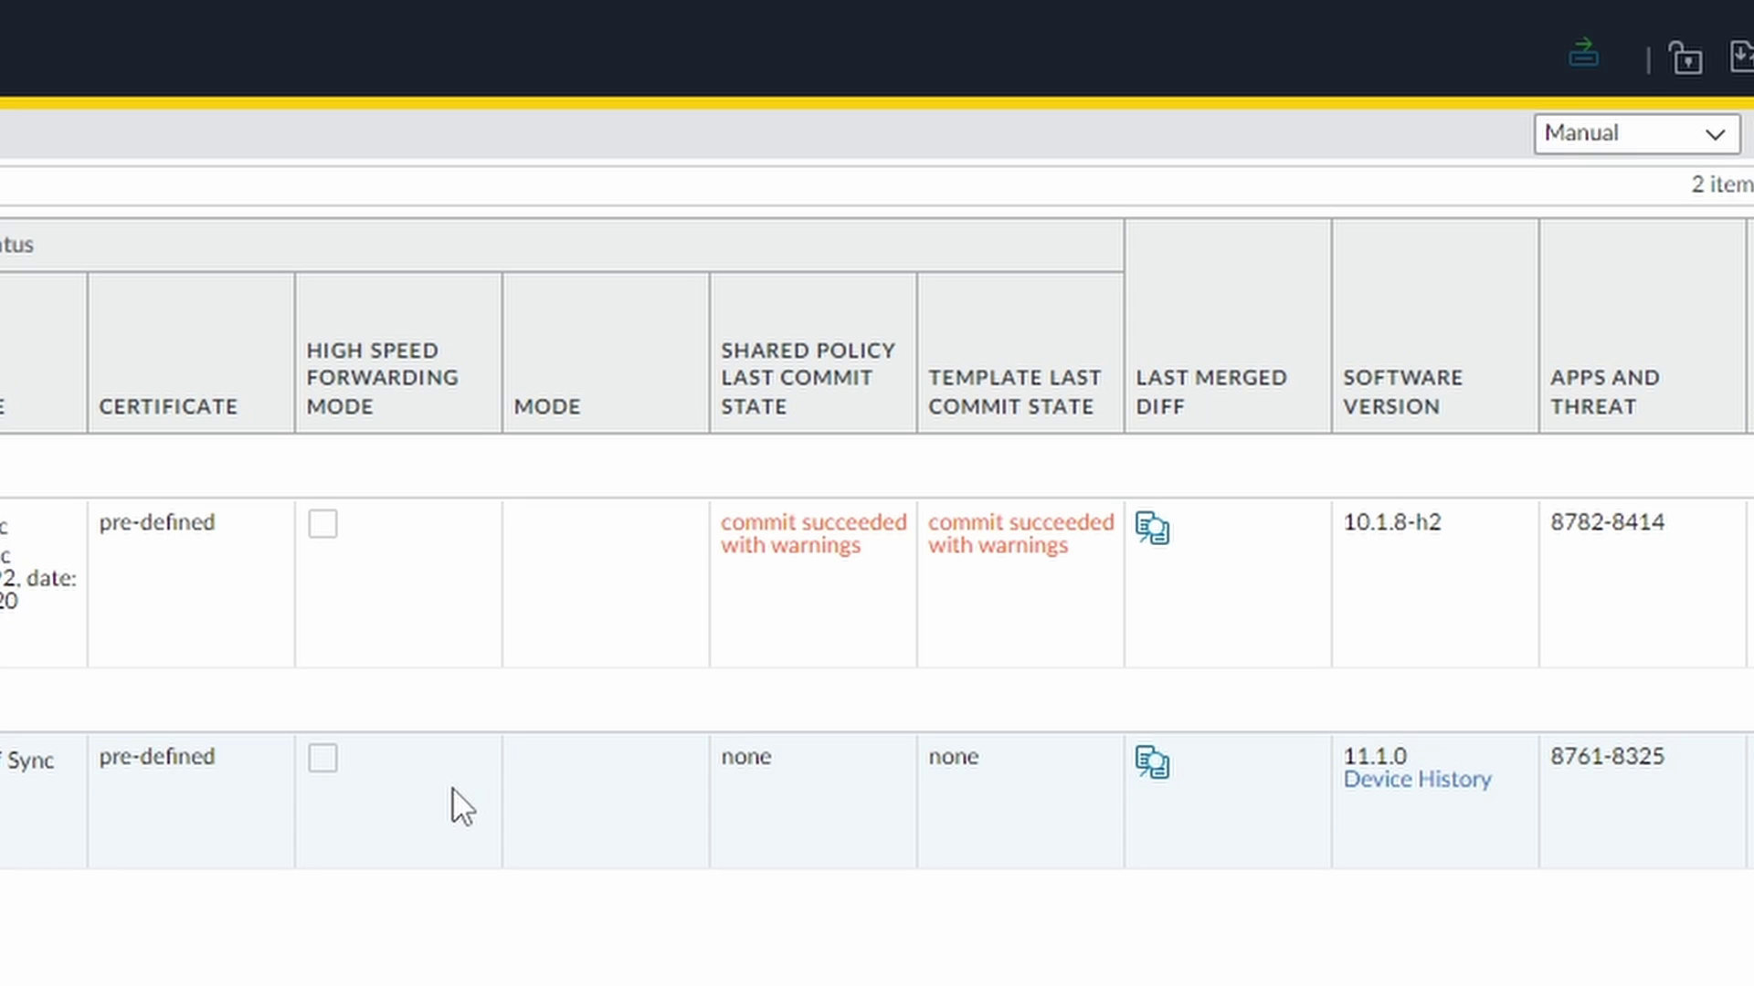
click(1590, 62)
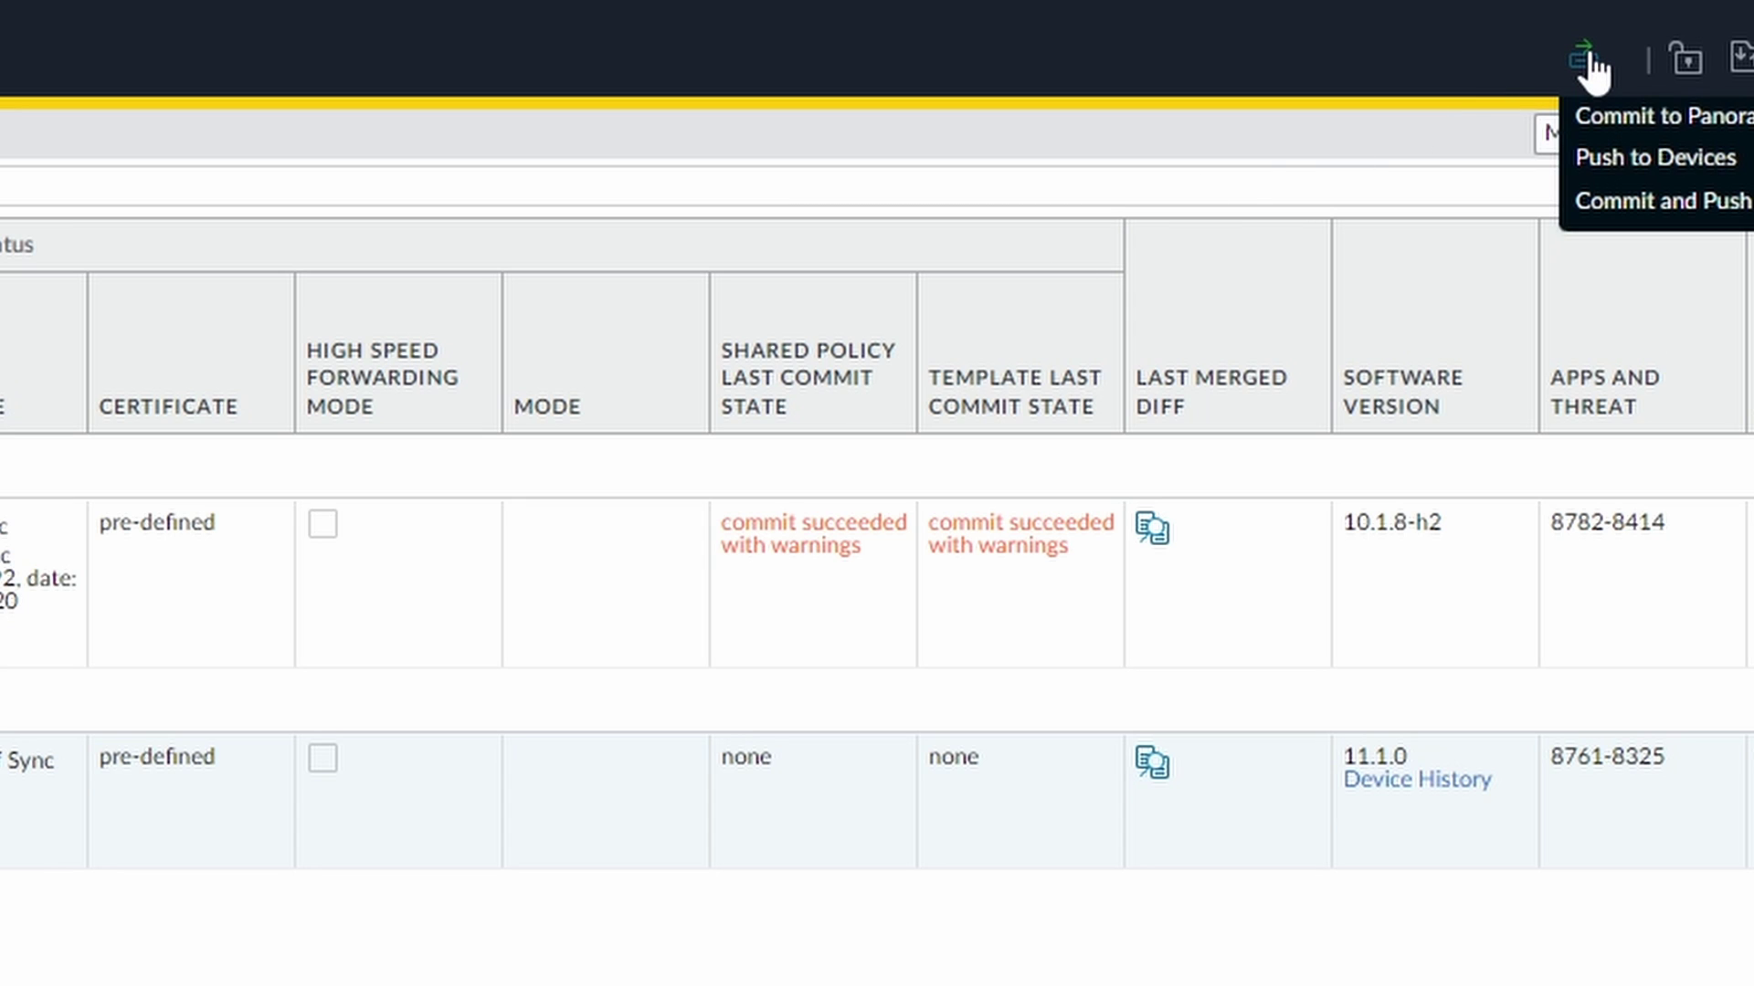
click(1746, 157)
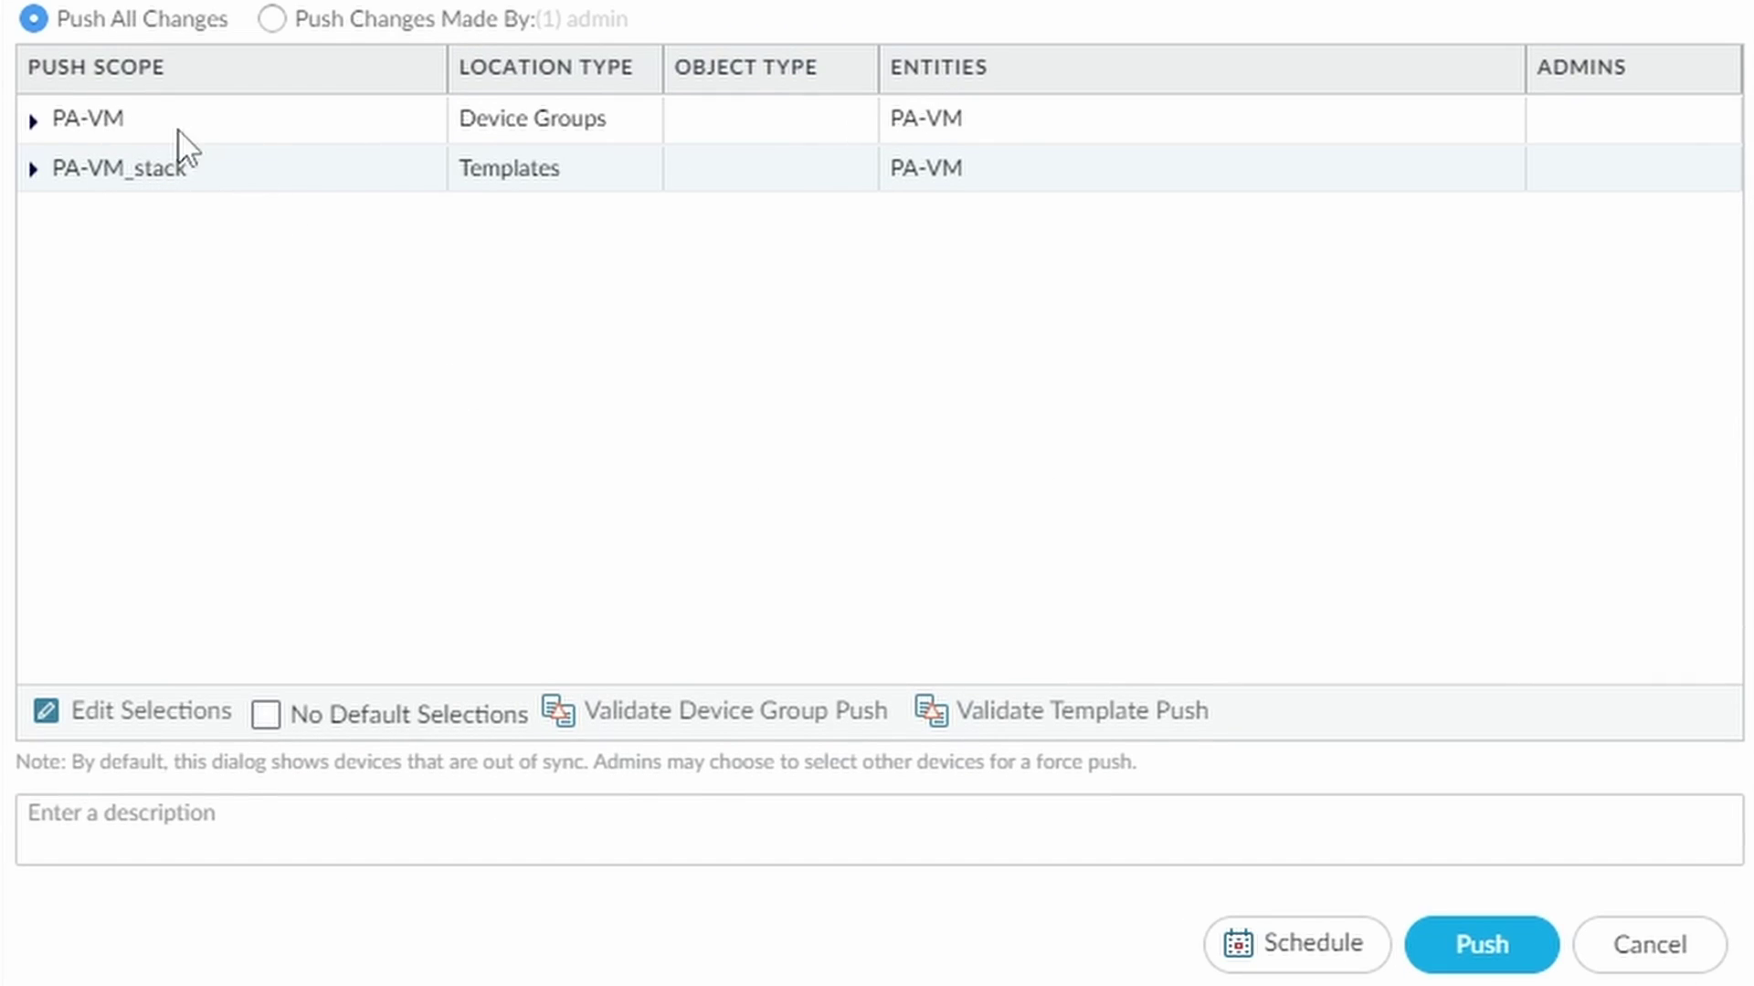
click(199, 117)
click(283, 174)
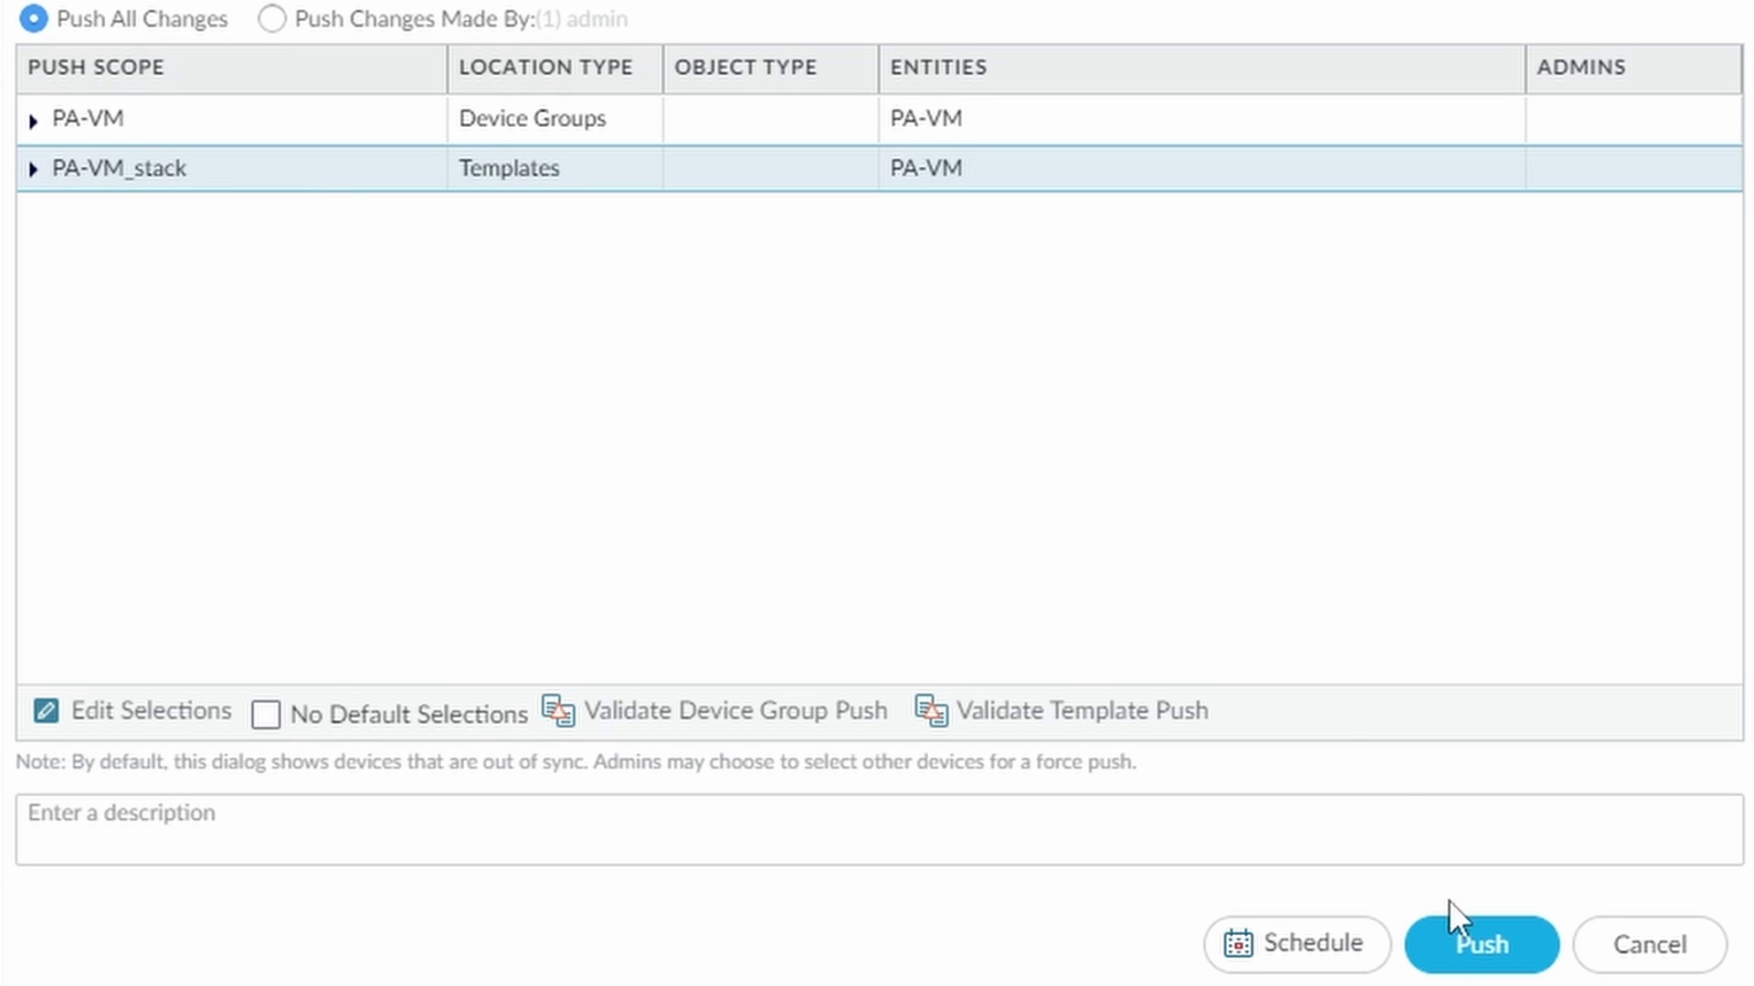
click(1482, 946)
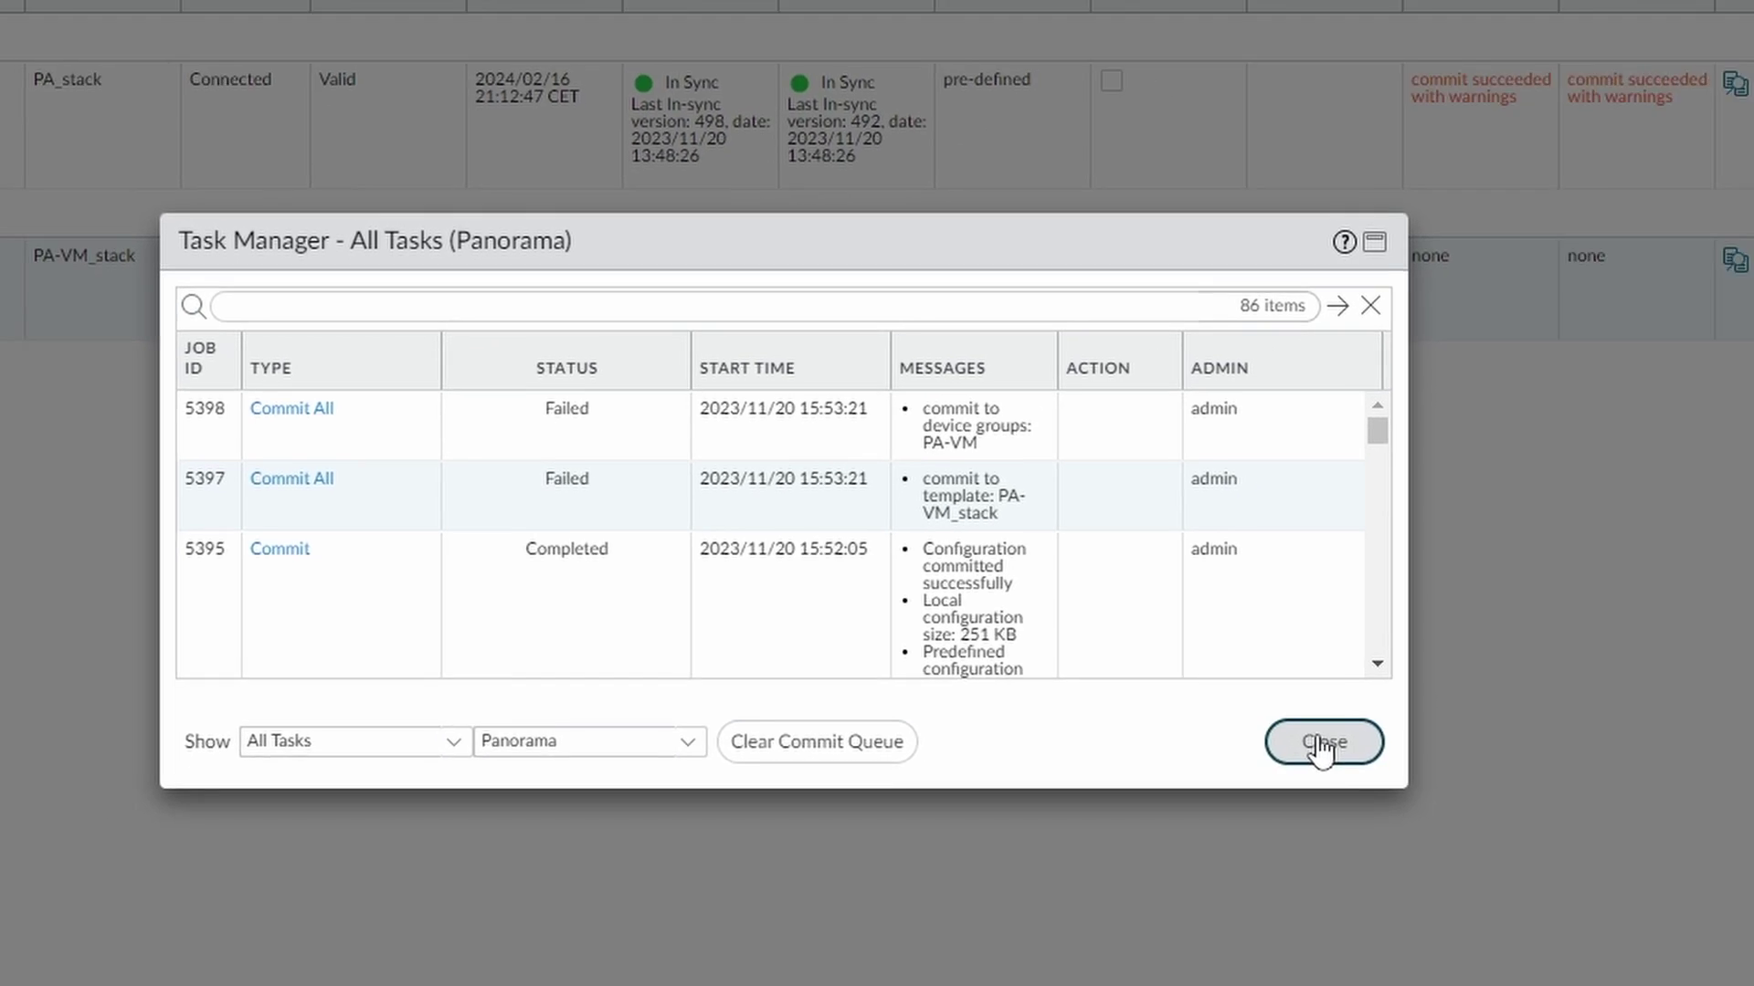
click(1562, 727)
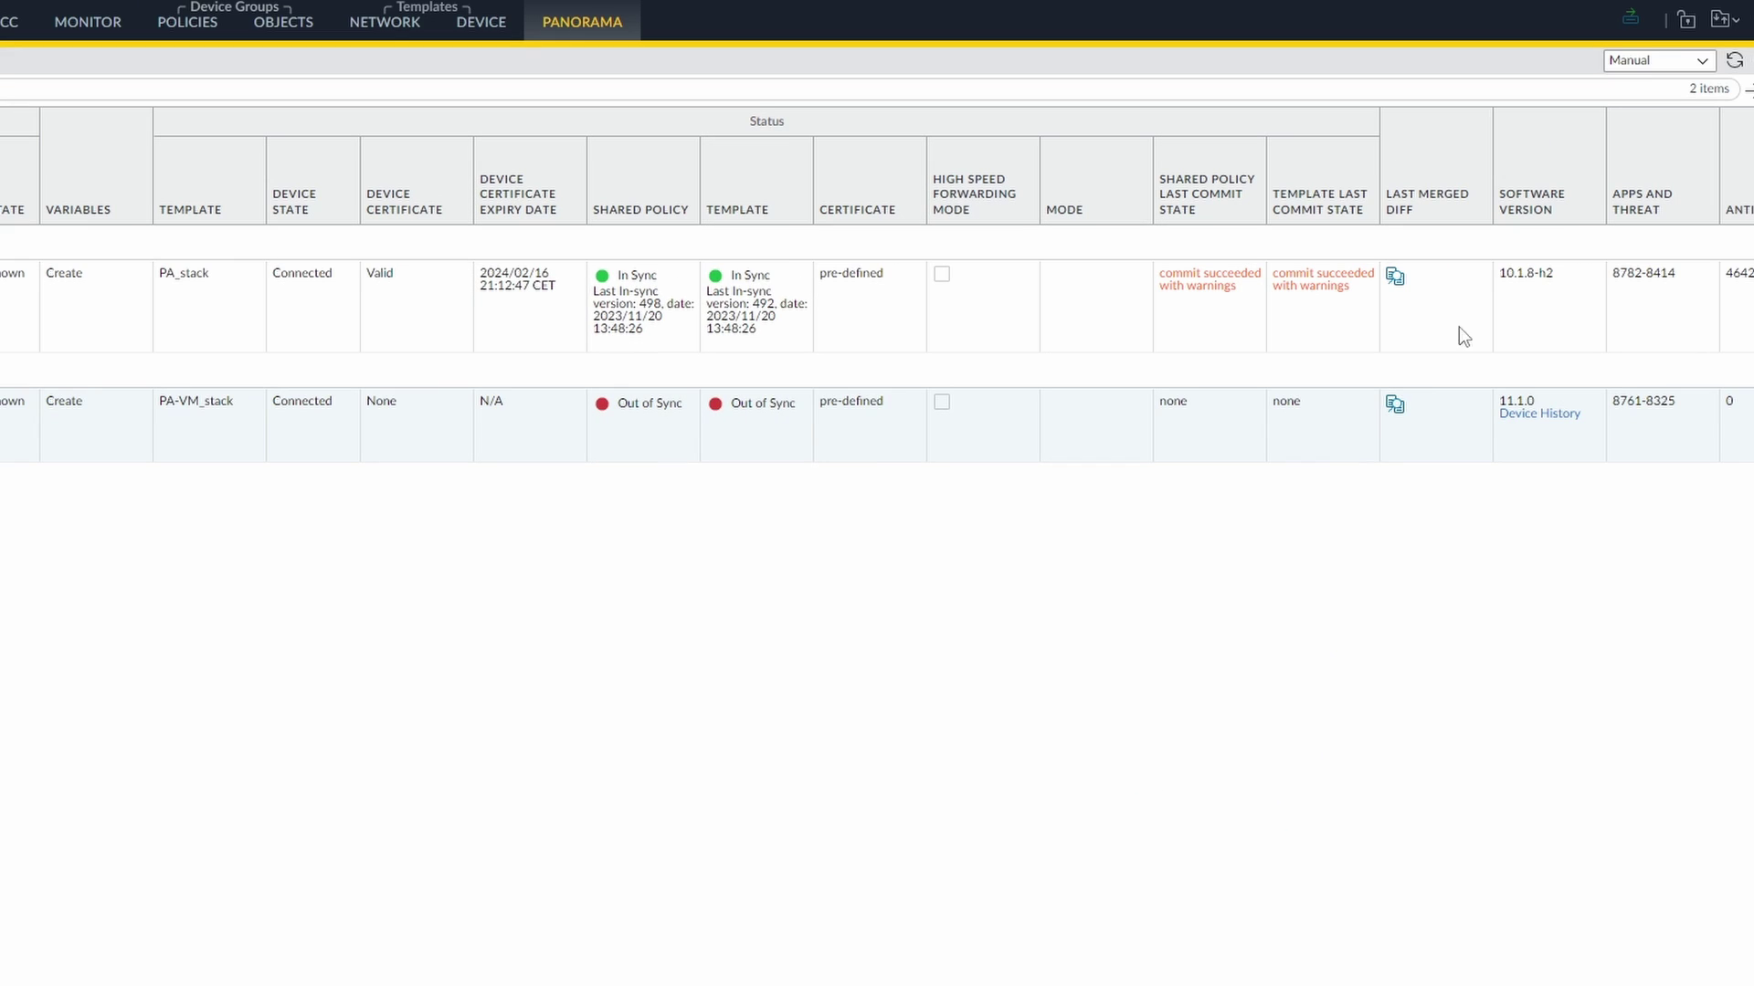
Re-push to PA-VM with Force Template Values enabled and the override confirmed, so the jobs succeed
click(1632, 22)
click(1648, 75)
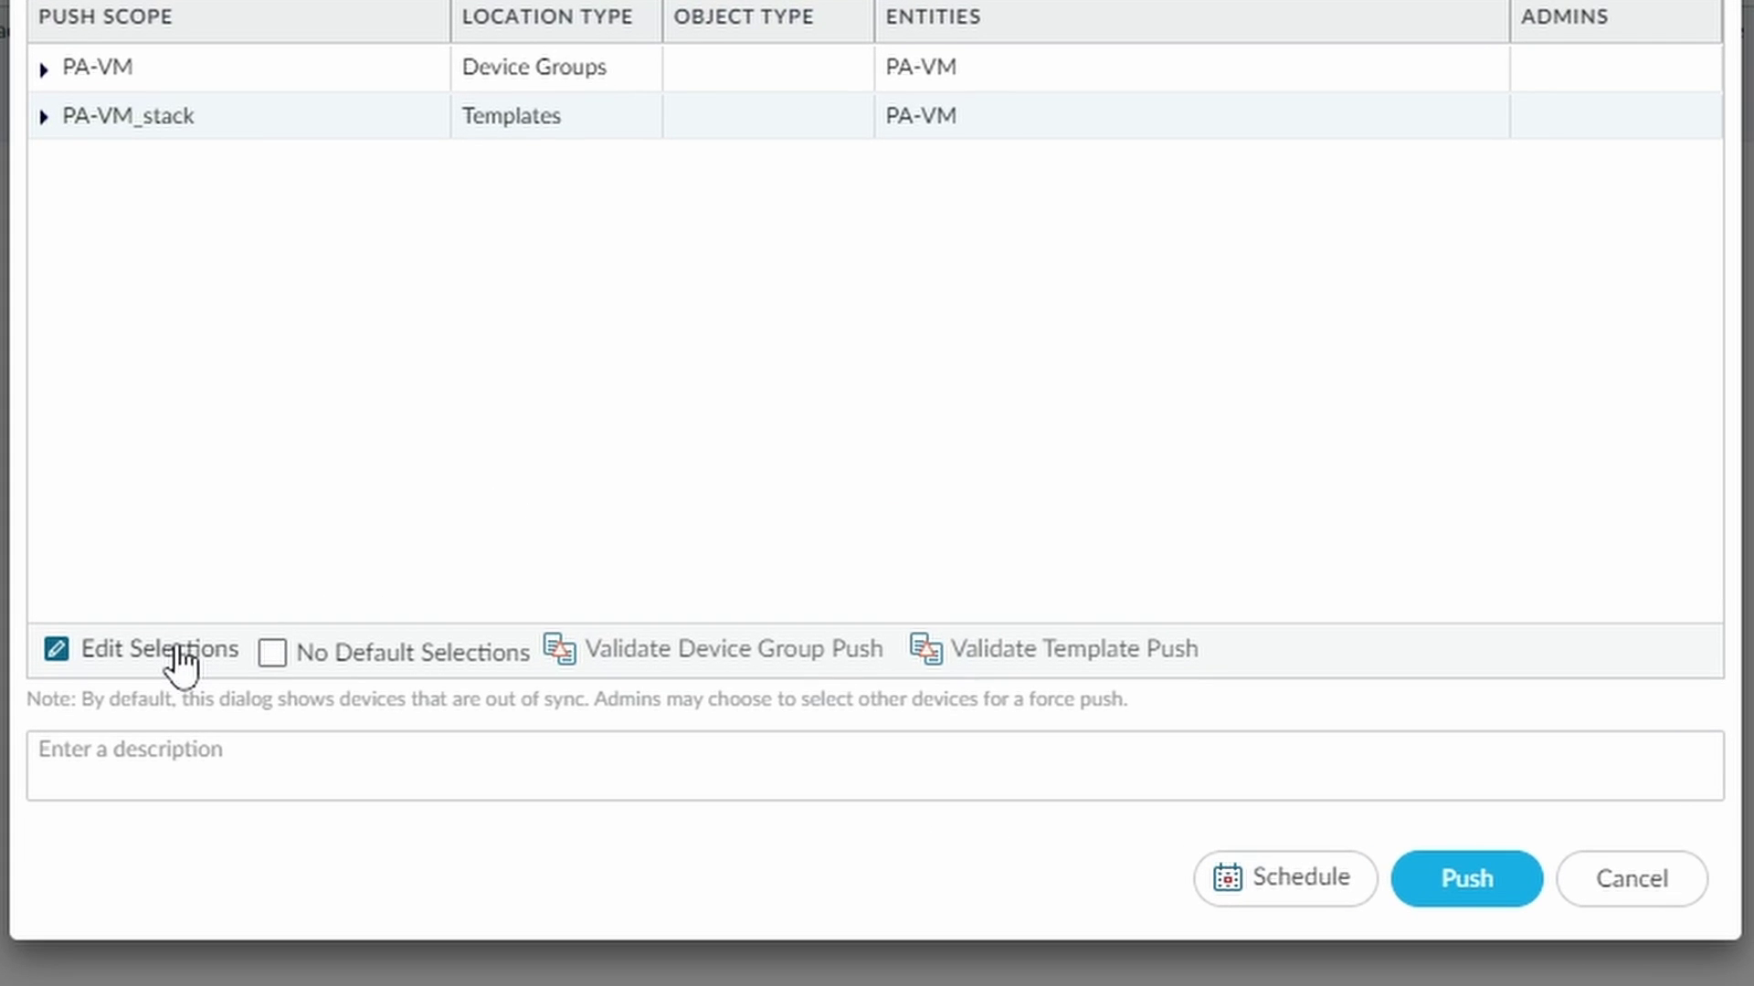
click(182, 660)
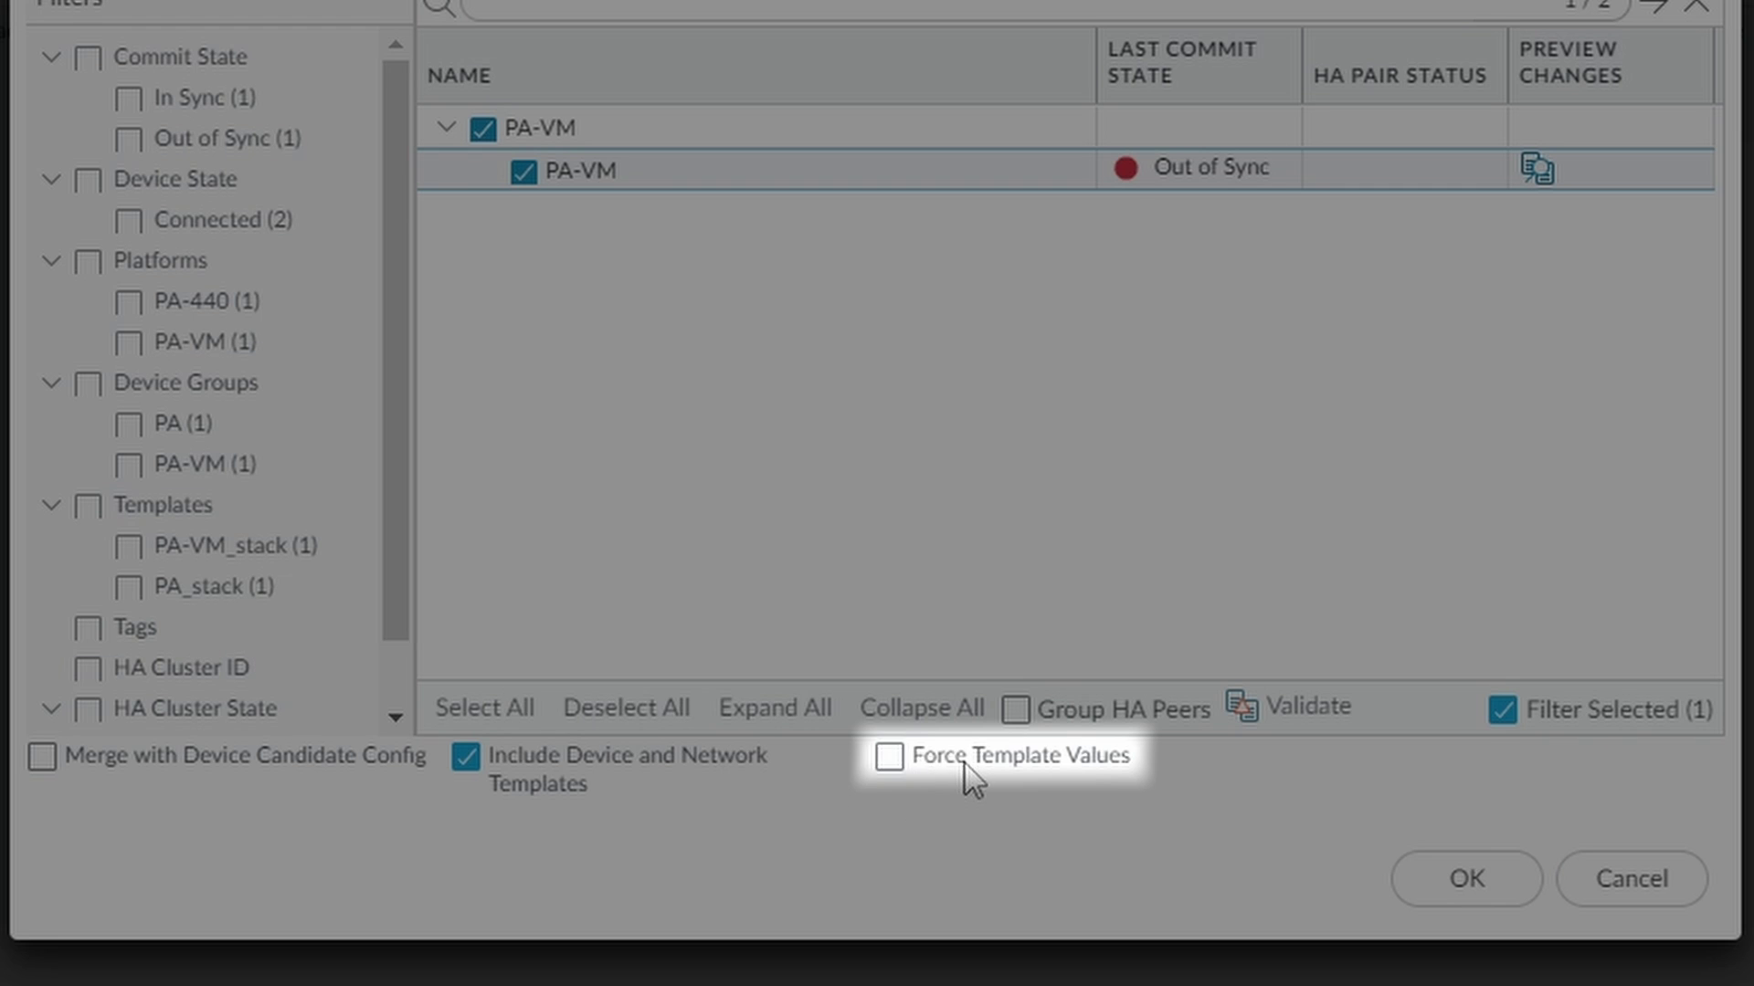
click(960, 767)
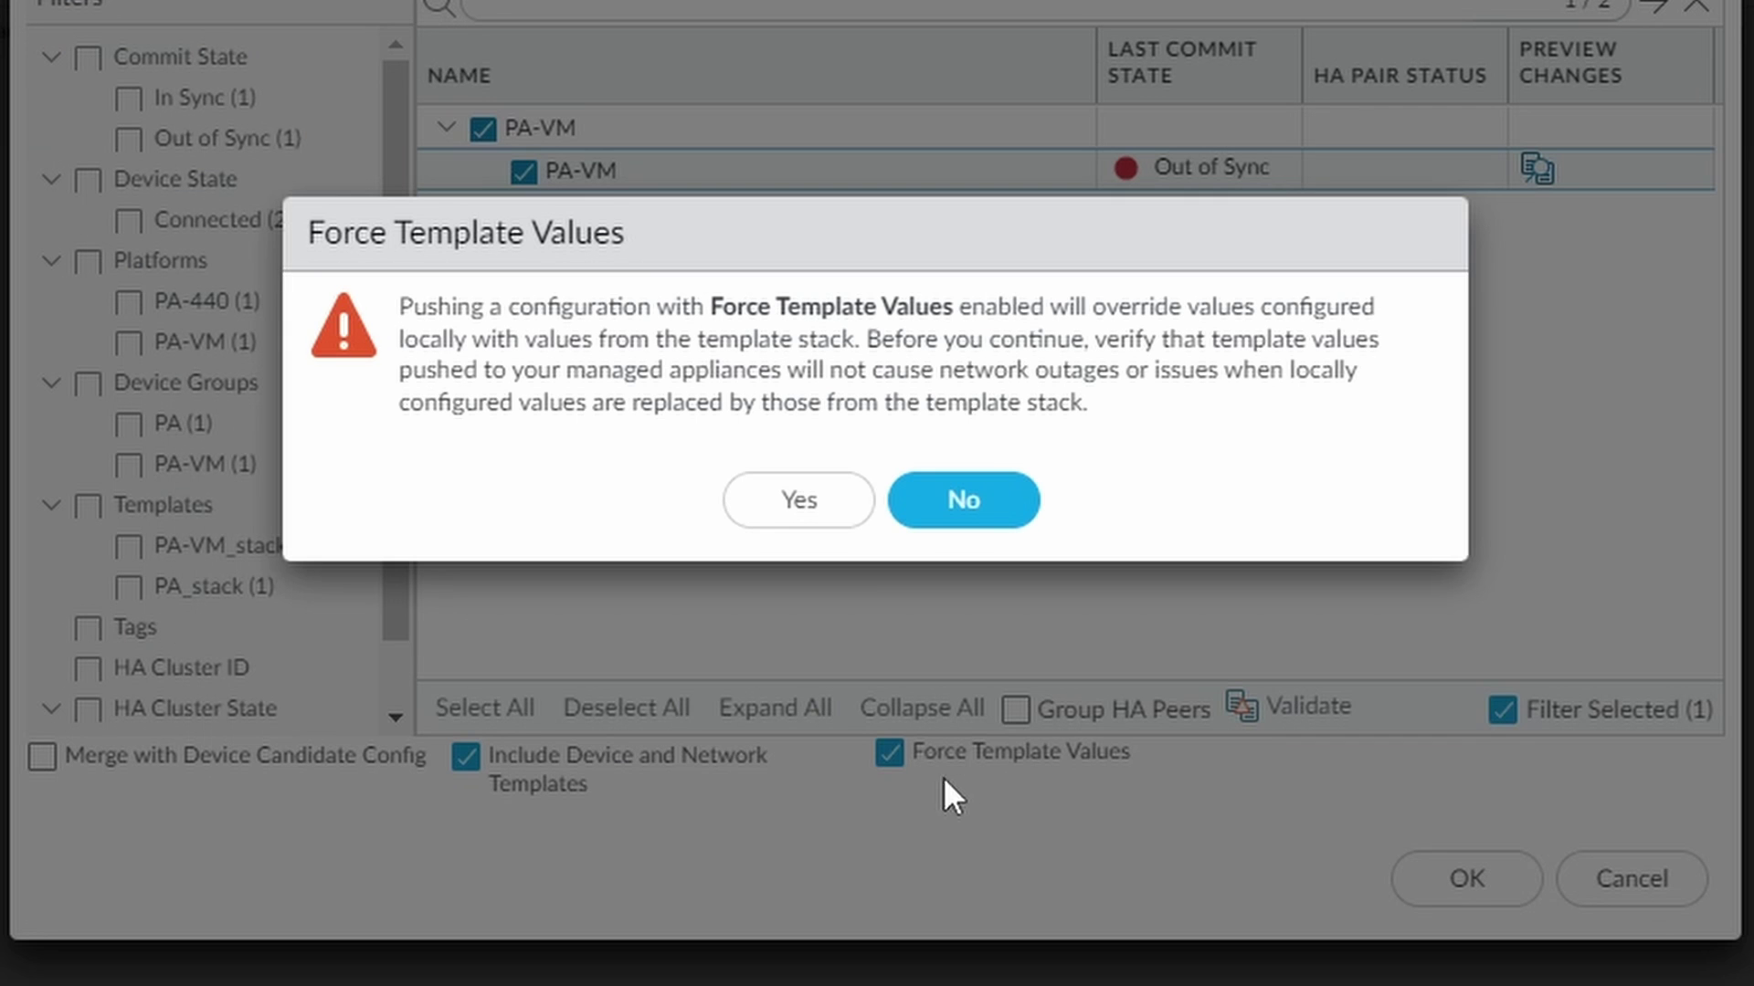
click(799, 508)
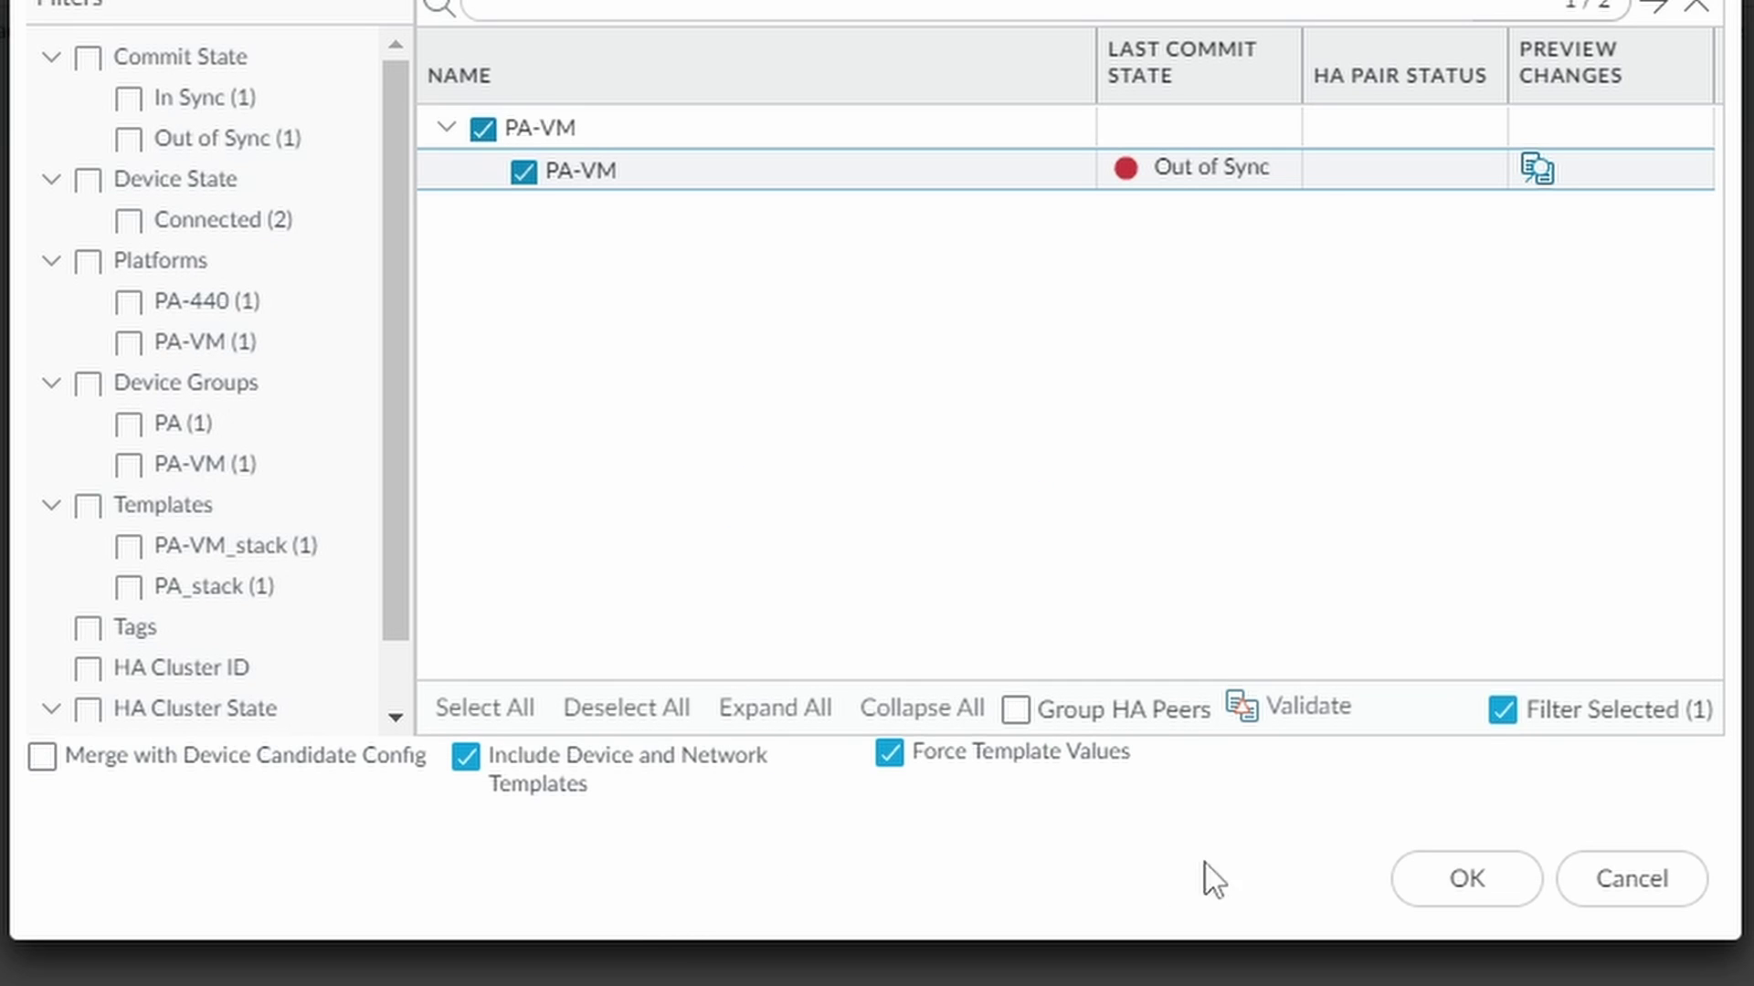
click(1470, 882)
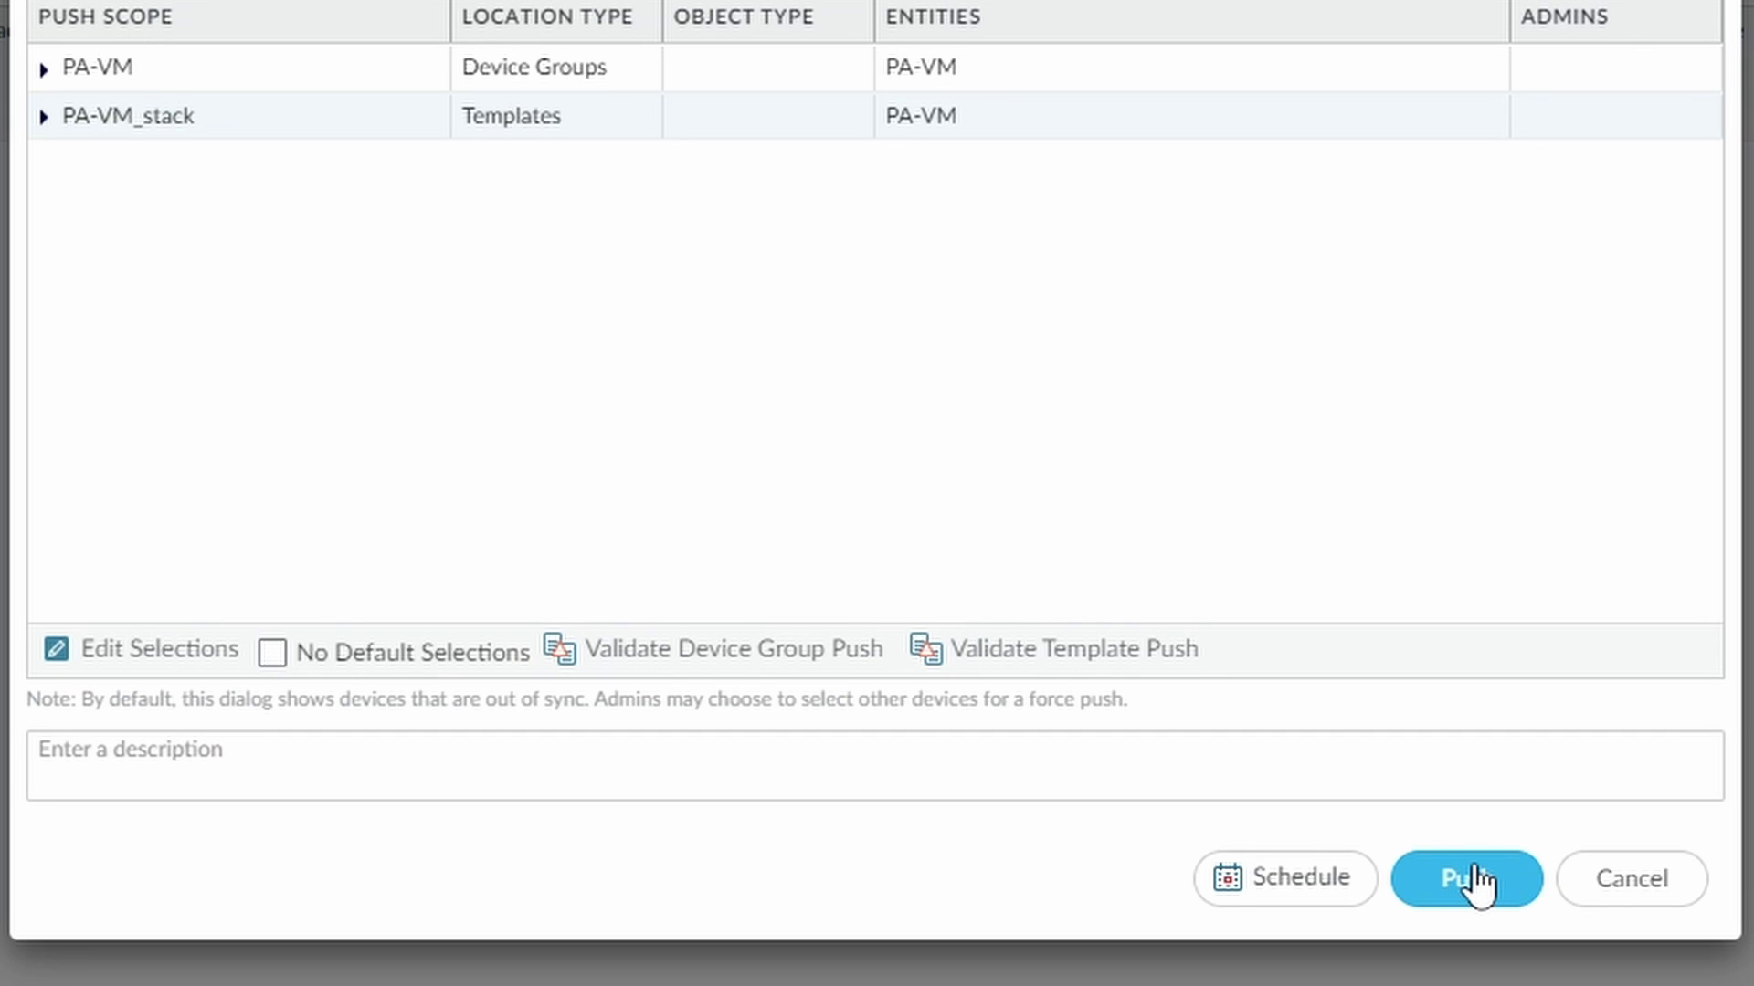
click(1472, 880)
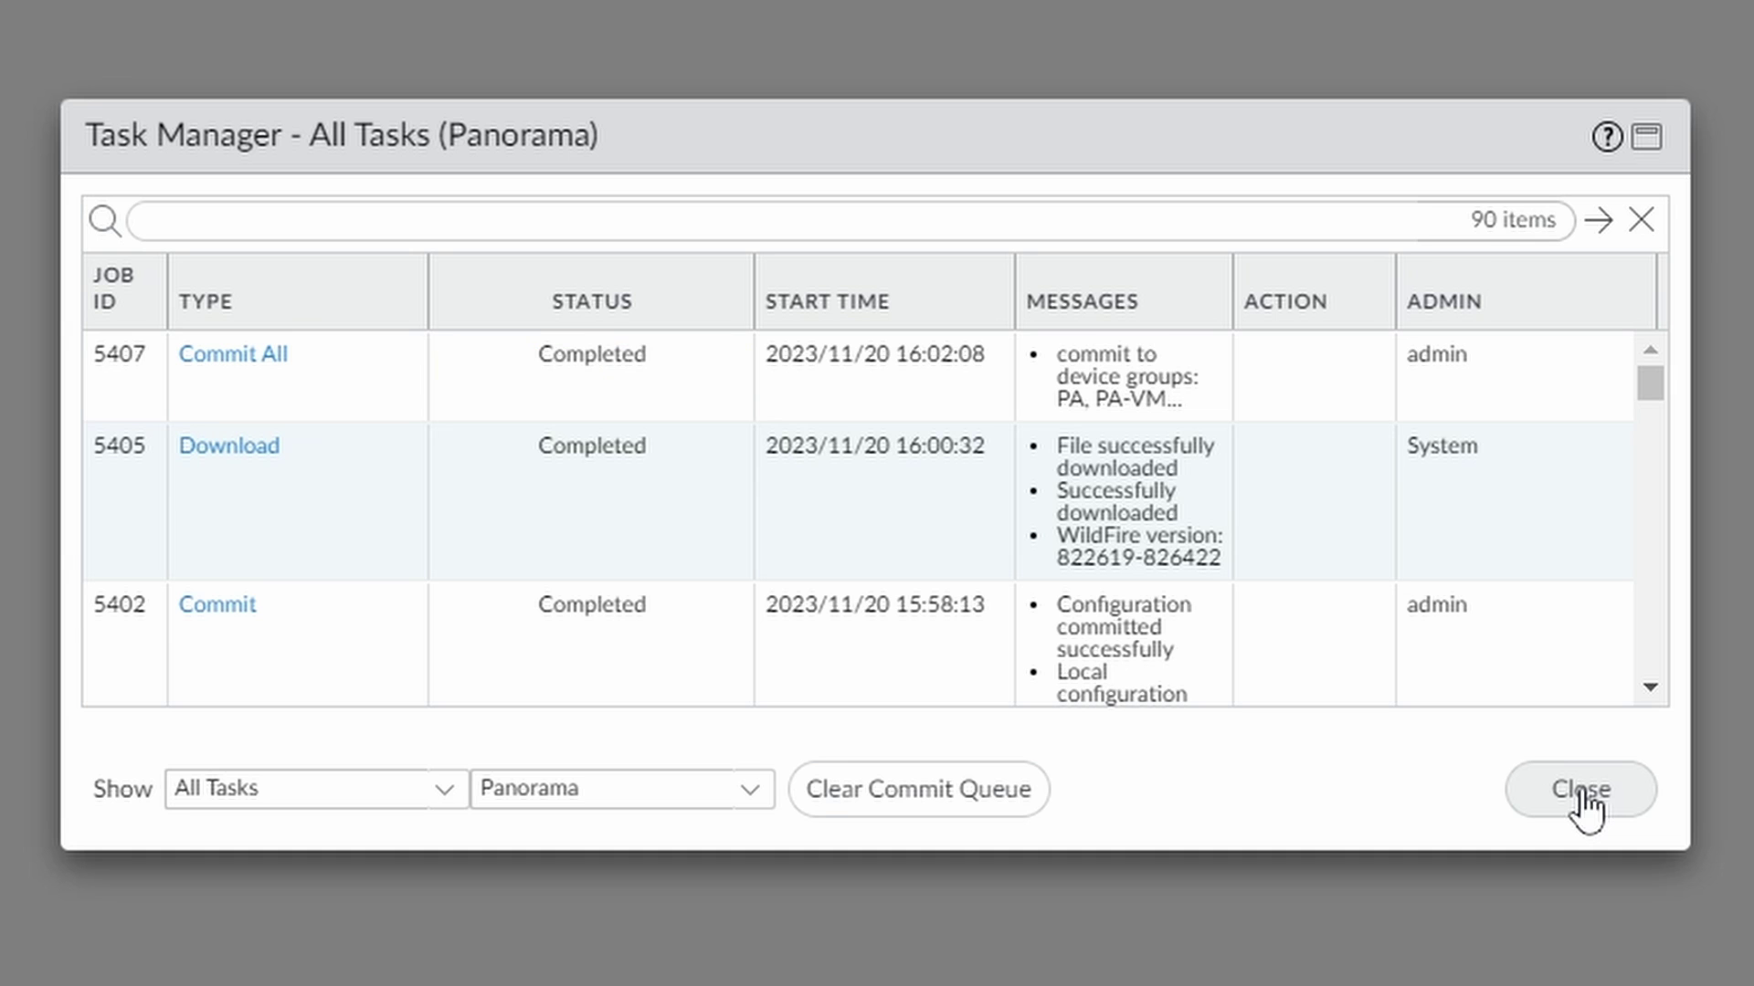
click(1581, 791)
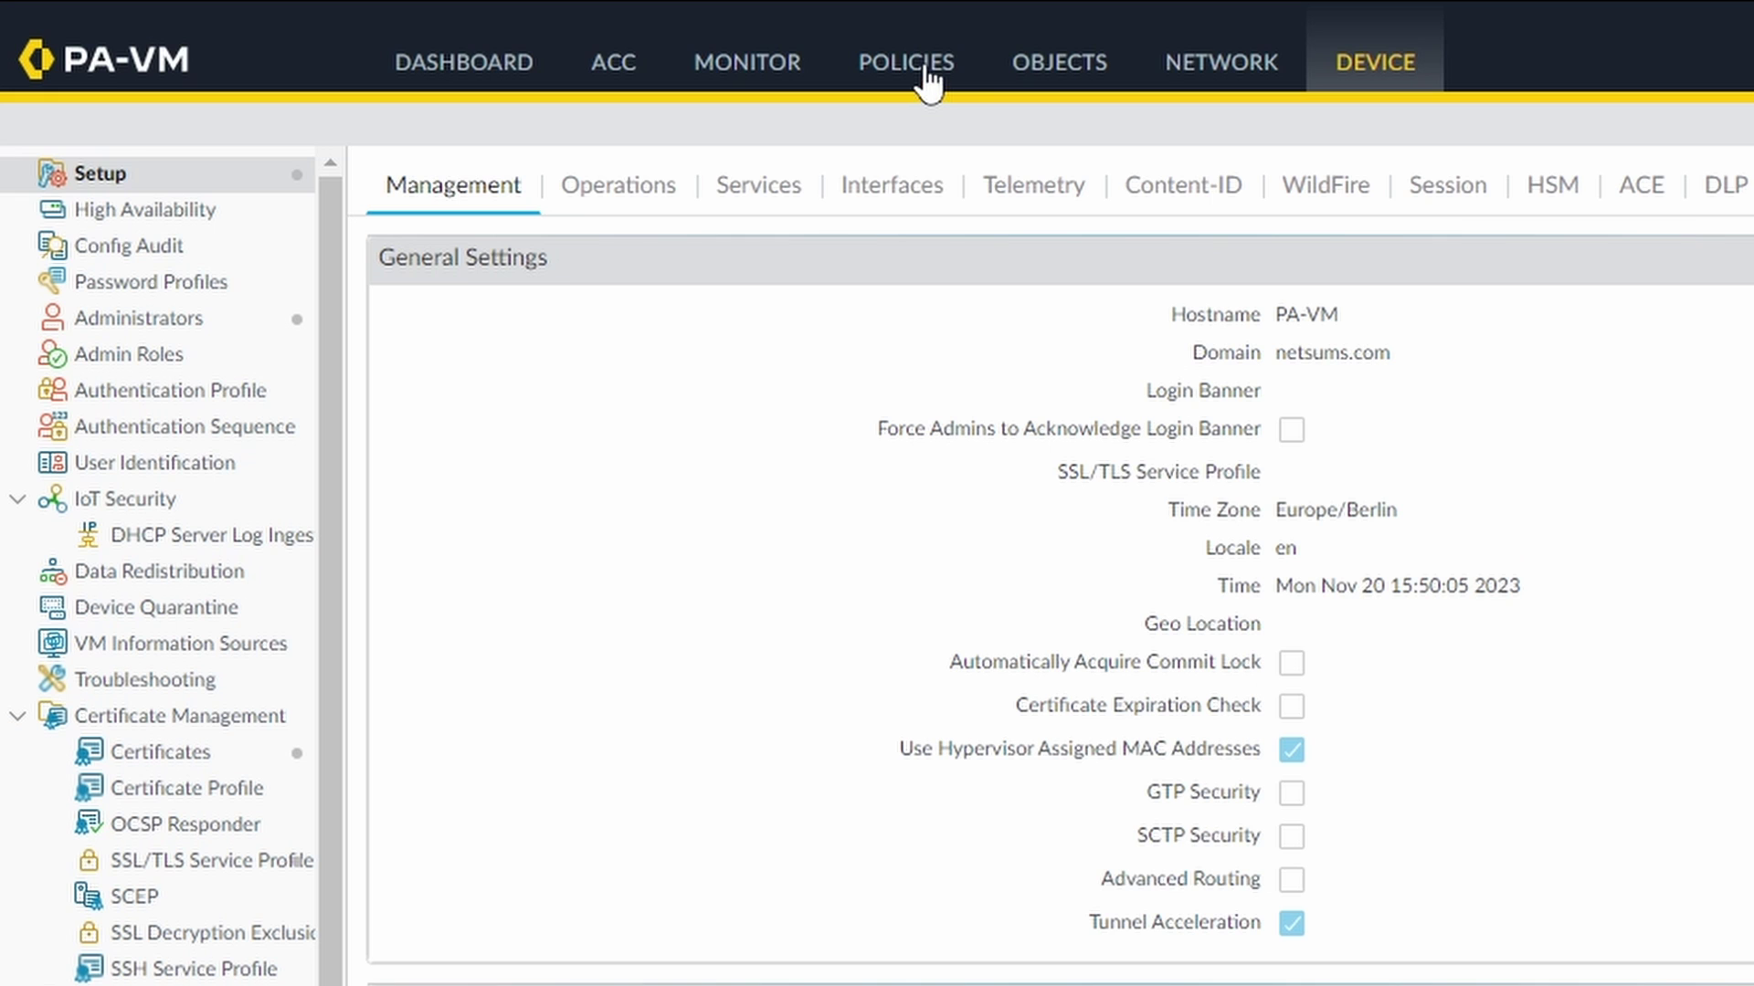
On the firewall, check the pushed security rules such as ping and AllowDns, then view the Panorama-located address objects
click(929, 87)
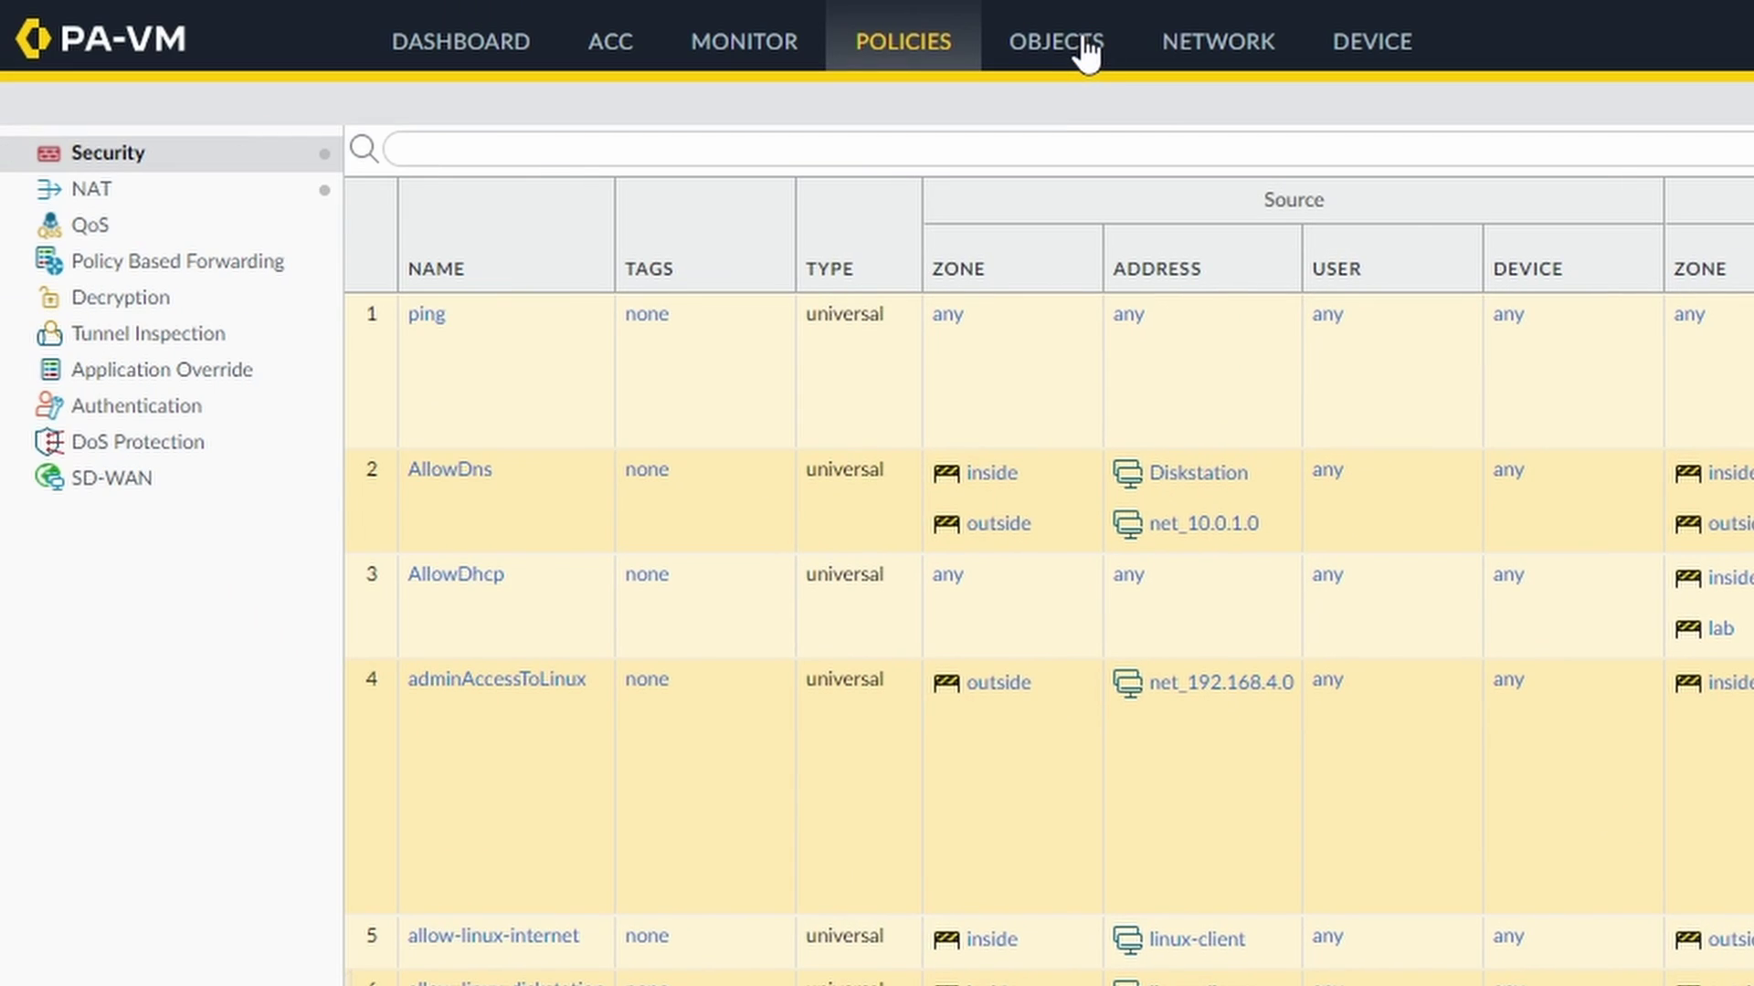
click(1076, 50)
click(191, 165)
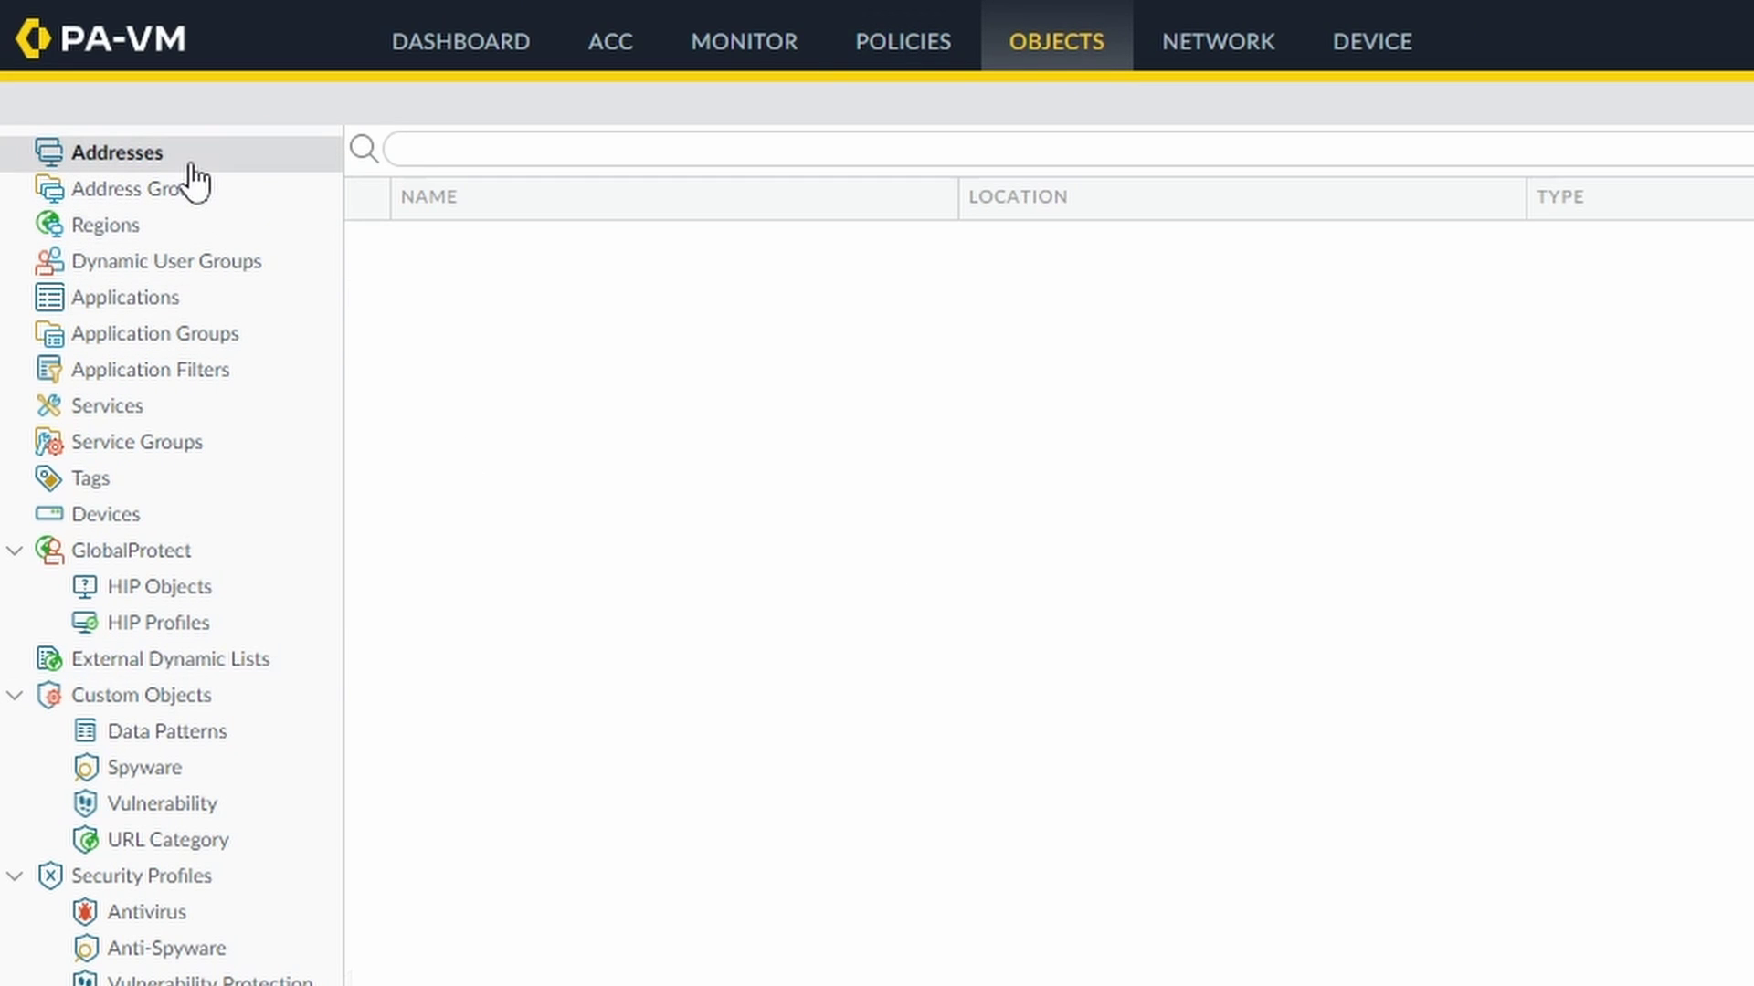